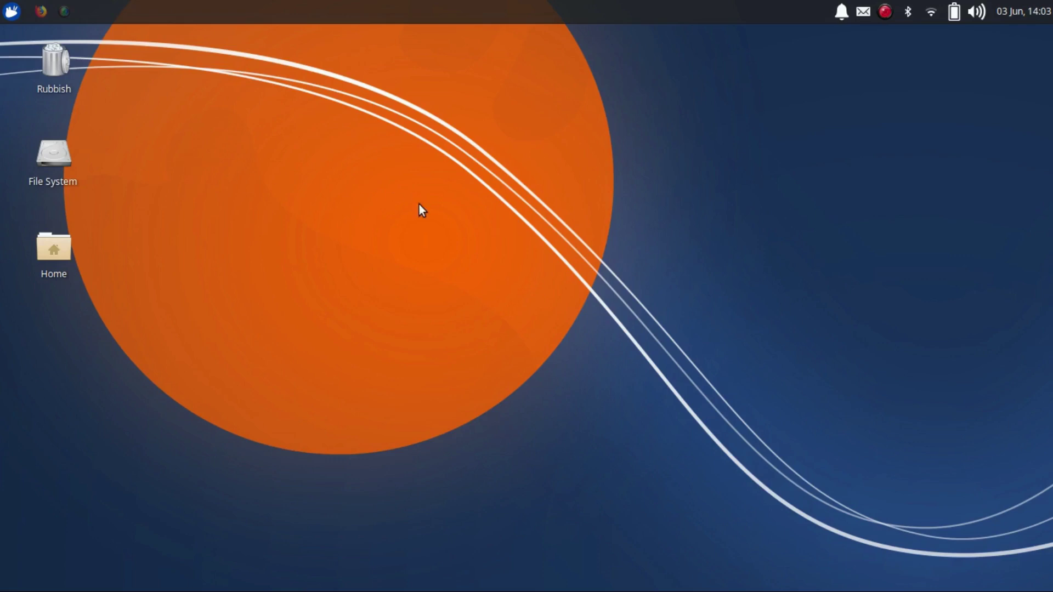
Review the highlights and known issues in the Xubuntu 19.04 release announcement in Firefox, and minimize the browser.
{"action": "left_click", "coordinate": [44, 11]}
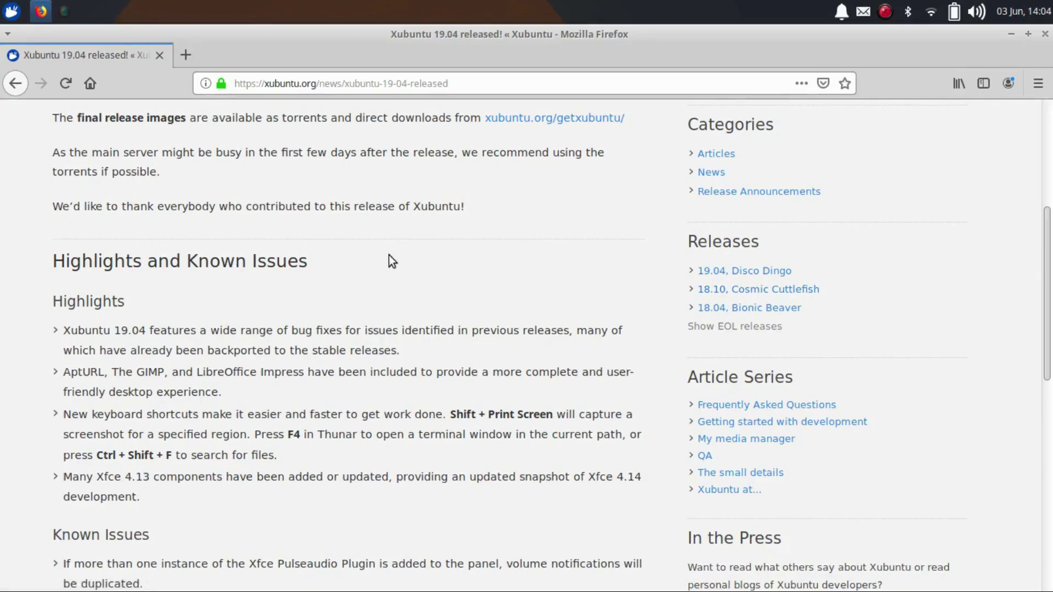
{"action": "scroll", "coordinate": [366, 246], "scroll_direction": "down", "scroll_amount": 3}
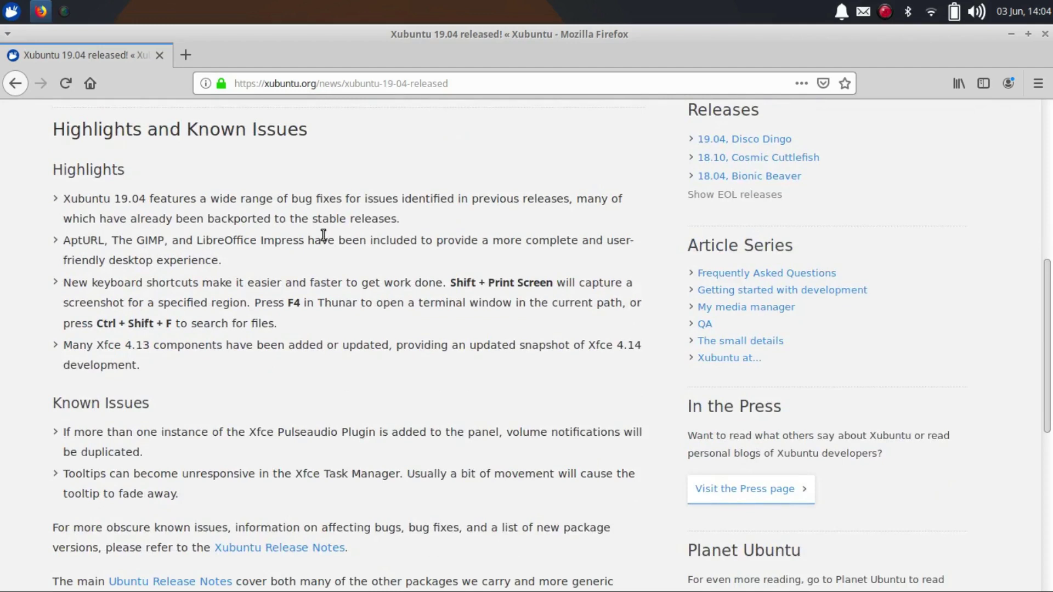
{"action": "scroll", "coordinate": [323, 235], "scroll_direction": "up", "scroll_amount": 1}
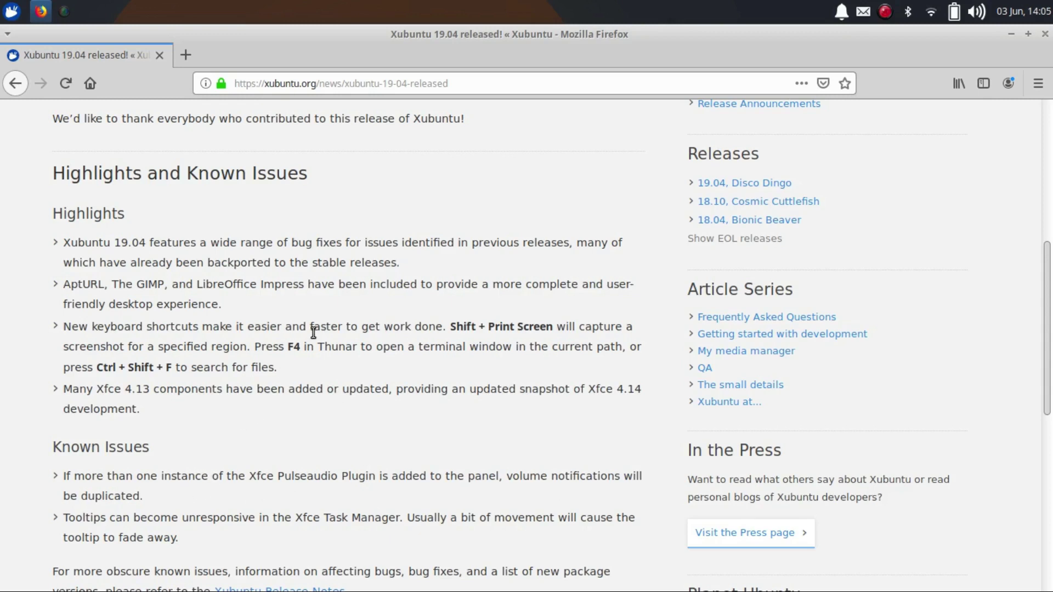
{"action": "scroll", "coordinate": [313, 332], "scroll_direction": "down", "scroll_amount": 3}
{"action": "scroll", "coordinate": [413, 324], "scroll_direction": "down", "scroll_amount": 2}
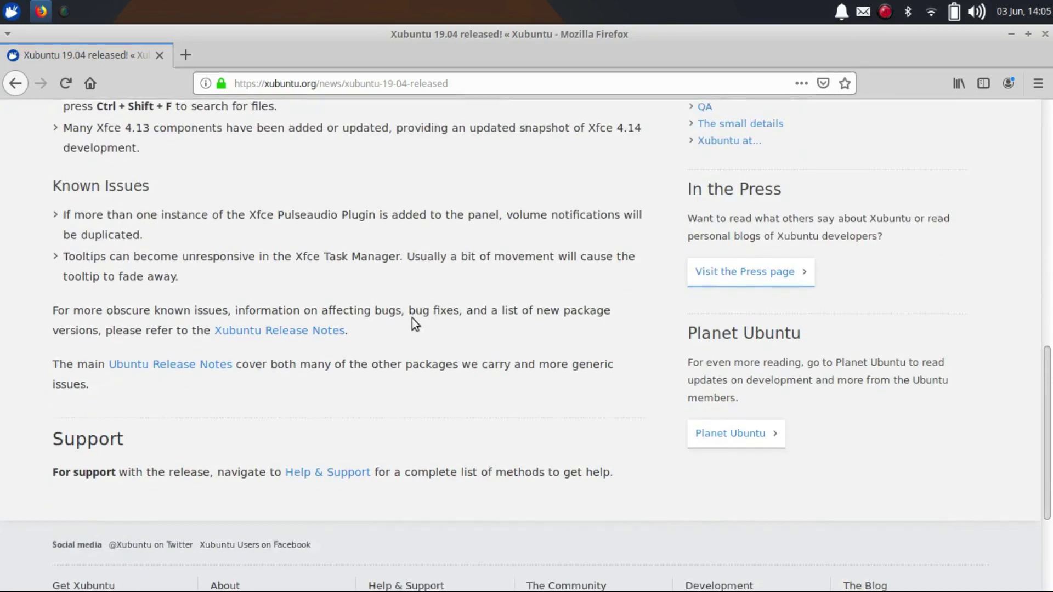
{"action": "scroll", "coordinate": [413, 318], "scroll_direction": "up", "scroll_amount": 7}
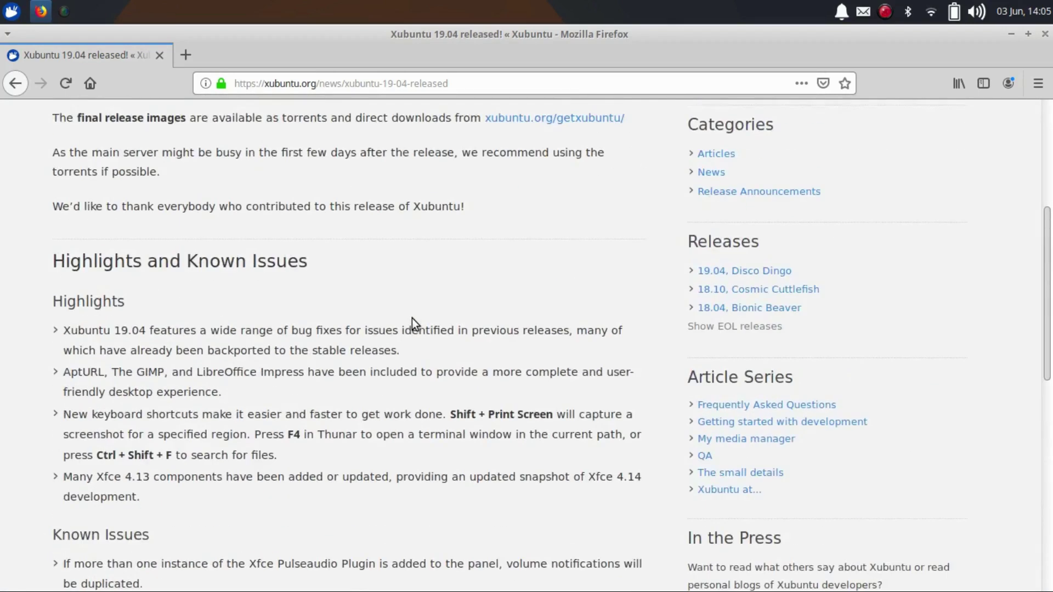
{"action": "left_click", "coordinate": [1011, 32]}
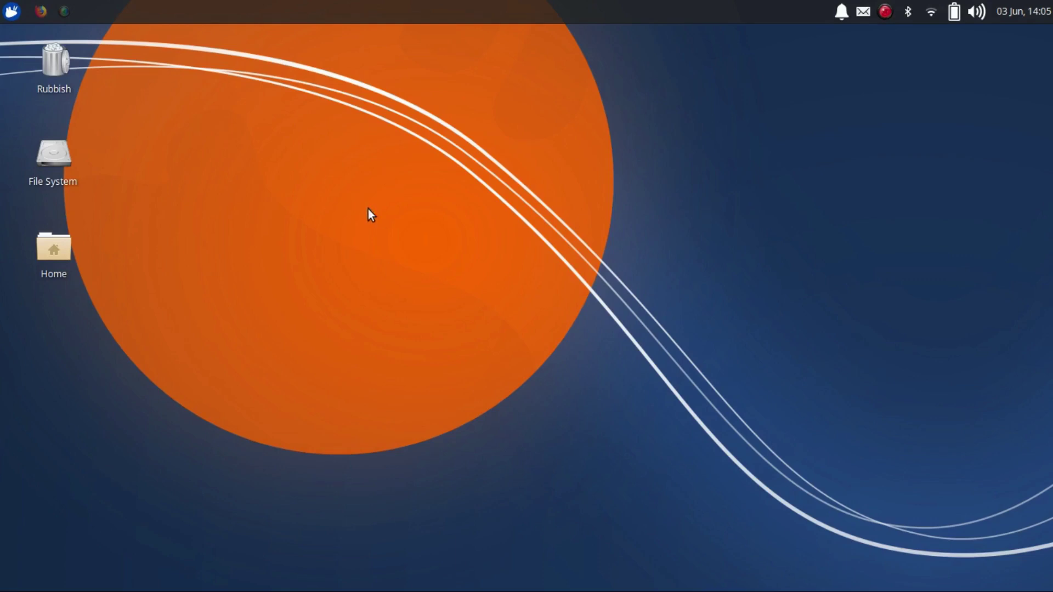
Open the file manager, move its window toward the middle of the desktop, and view the About Thunar information.
{"action": "left_click", "coordinate": [12, 12]}
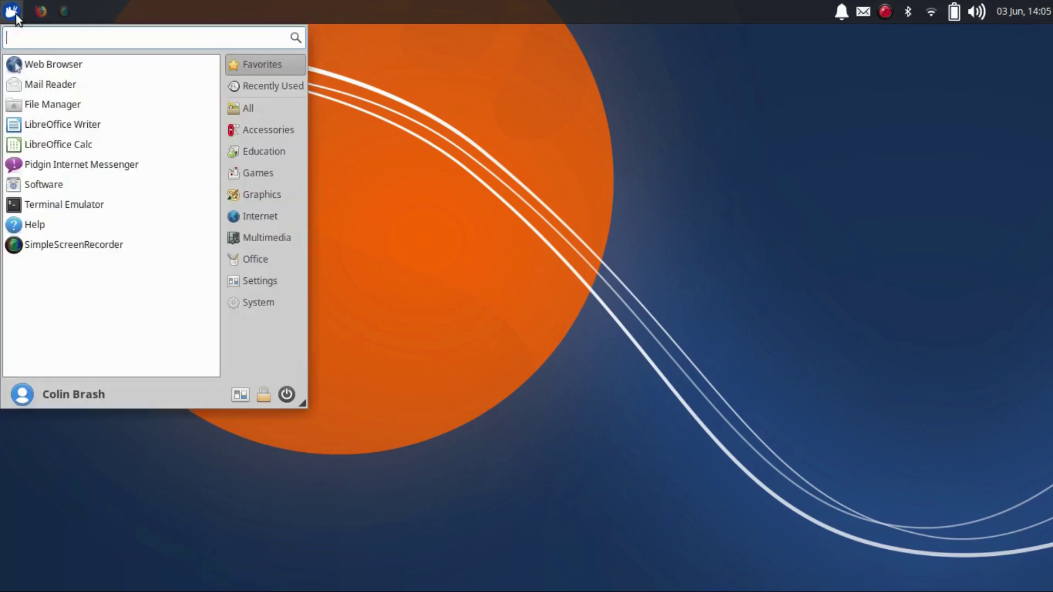
{"action": "left_click", "coordinate": [53, 104]}
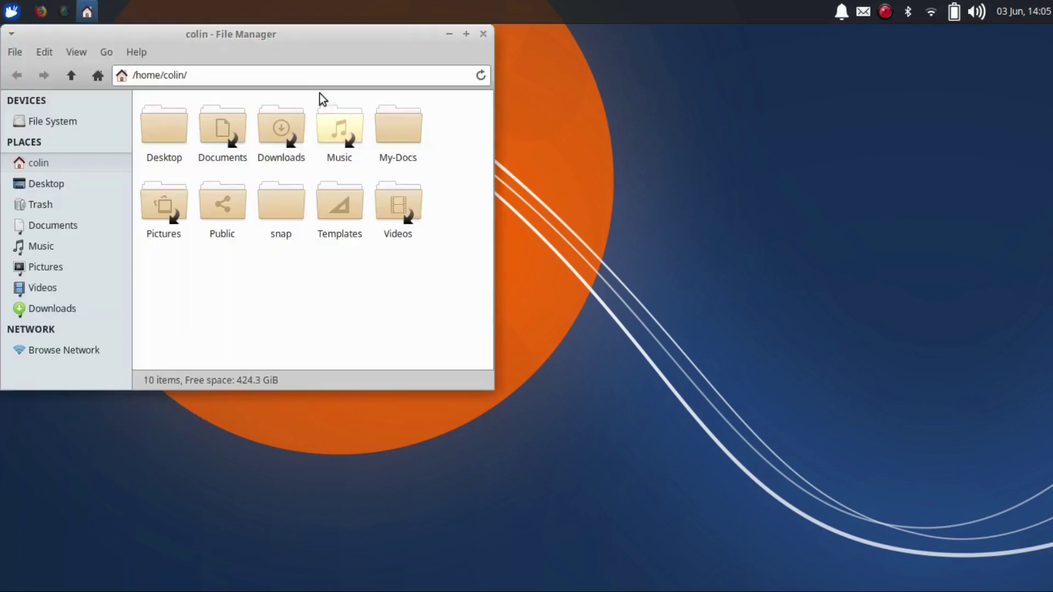
{"action": "left_click_drag", "start_coordinate": [255, 34], "coordinate": [545, 141]}
{"action": "left_click", "coordinate": [427, 159]}
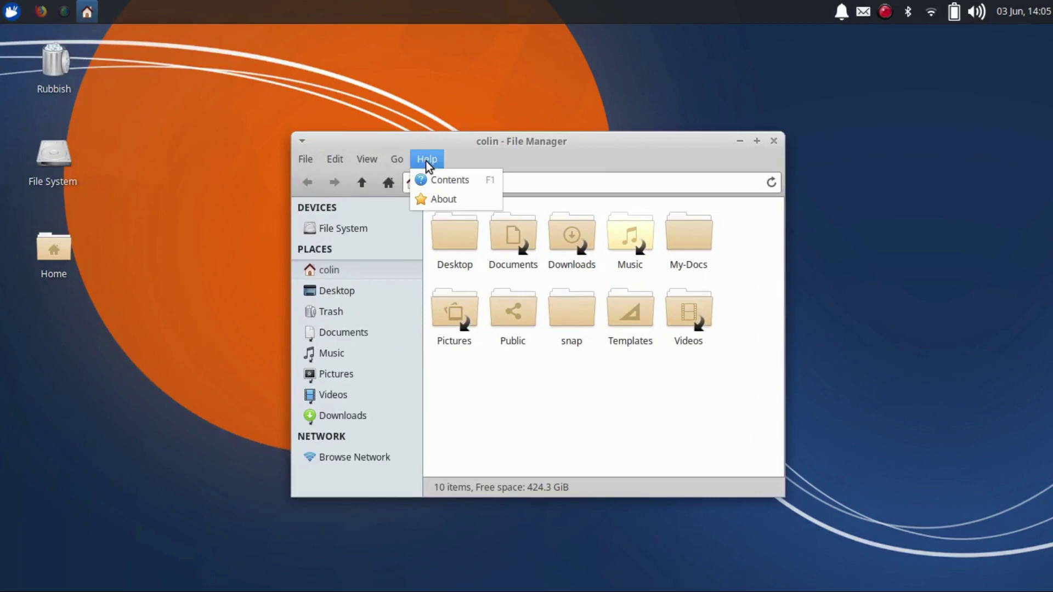
{"action": "left_click", "coordinate": [434, 199]}
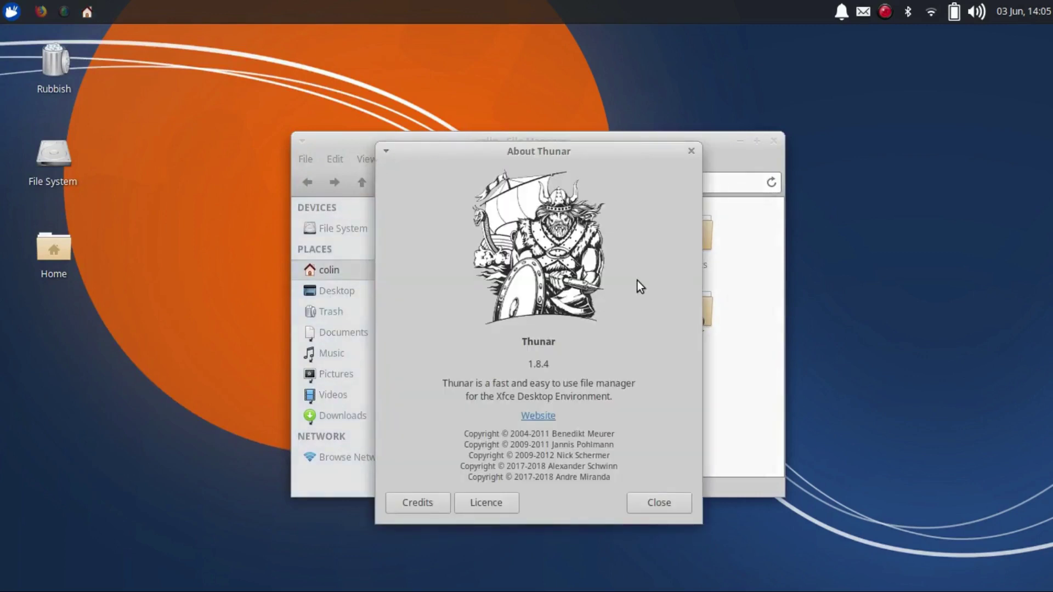
{"action": "left_click", "coordinate": [649, 504]}
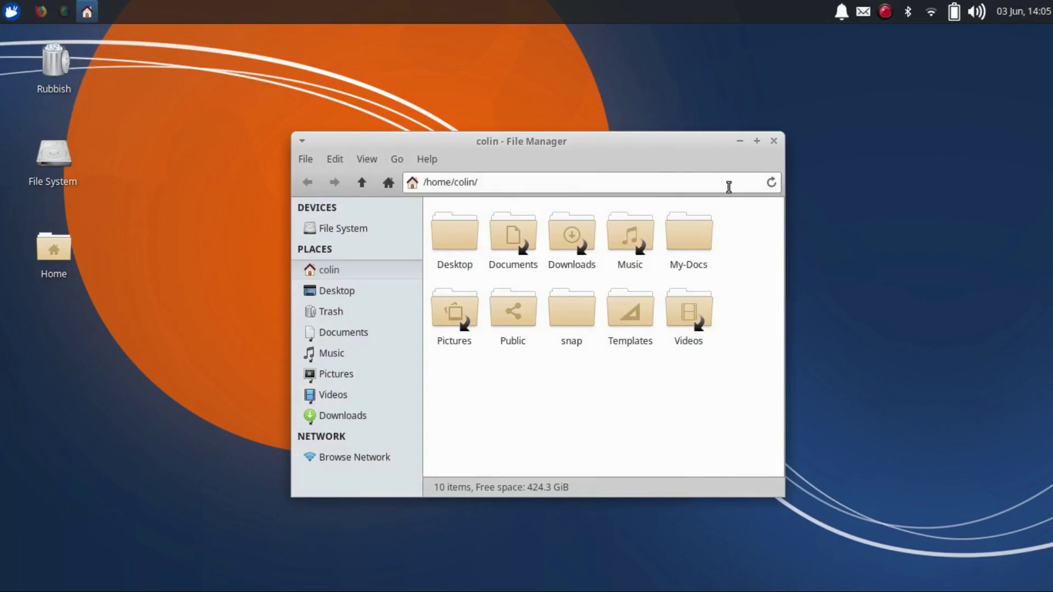
Launch Catfish file search from the home folder and browse to the My-Docs folder as the search location.
{"action": "key", "text": "ctrl+f"}
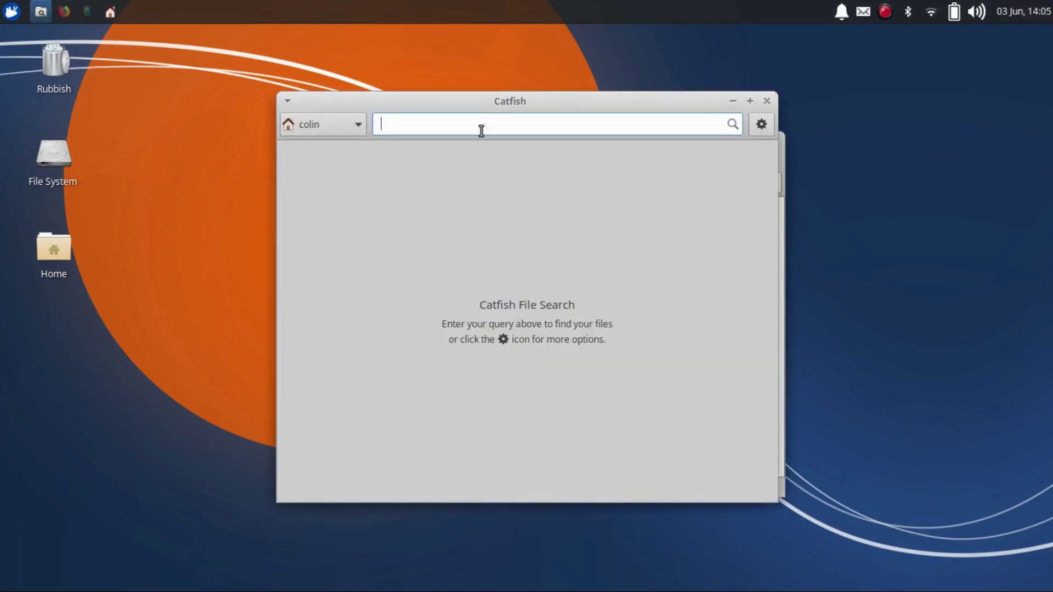
{"action": "left_click", "coordinate": [350, 132]}
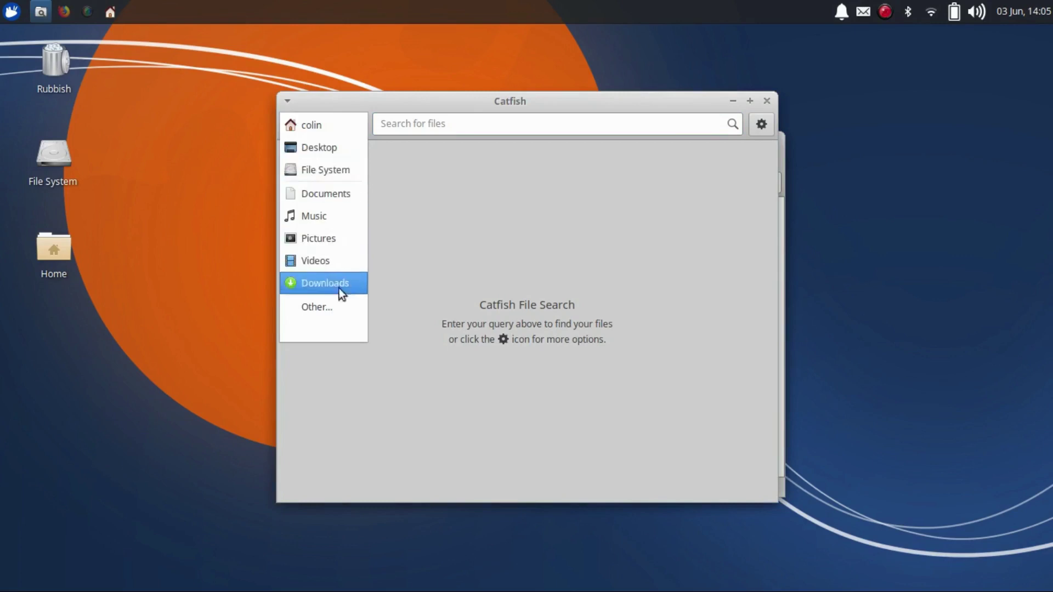
{"action": "left_click", "coordinate": [311, 306]}
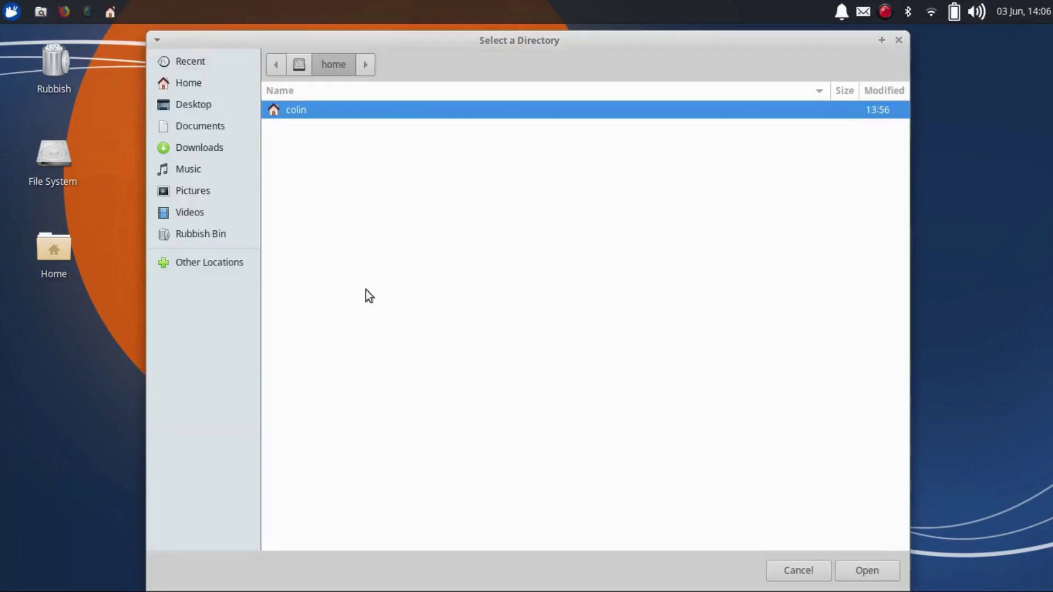
{"action": "double_click", "coordinate": [291, 111]}
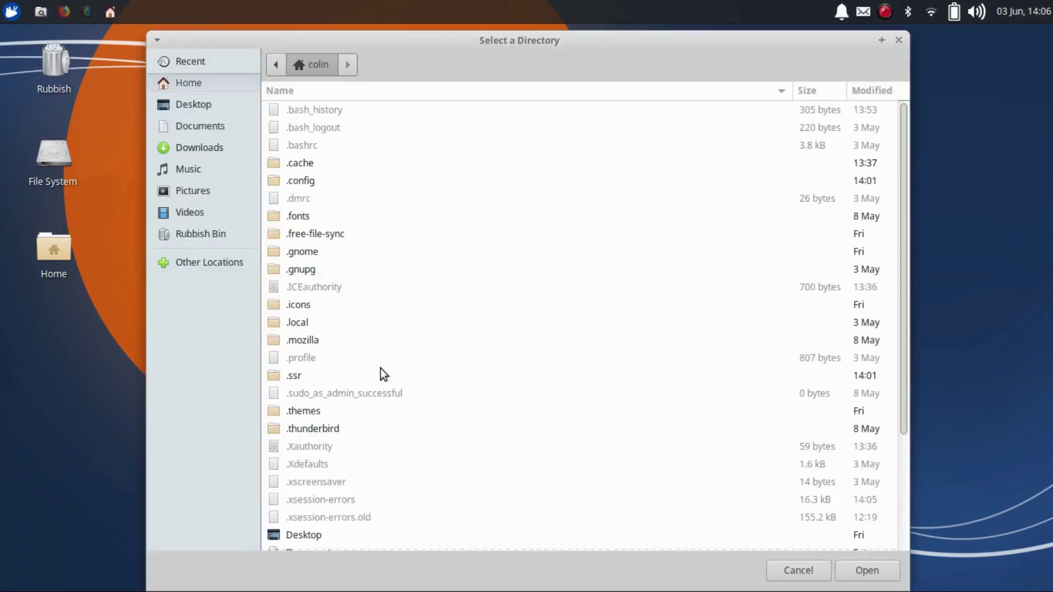
{"action": "scroll", "coordinate": [382, 375], "scroll_direction": "down", "scroll_amount": 5}
{"action": "left_click", "coordinate": [309, 453]}
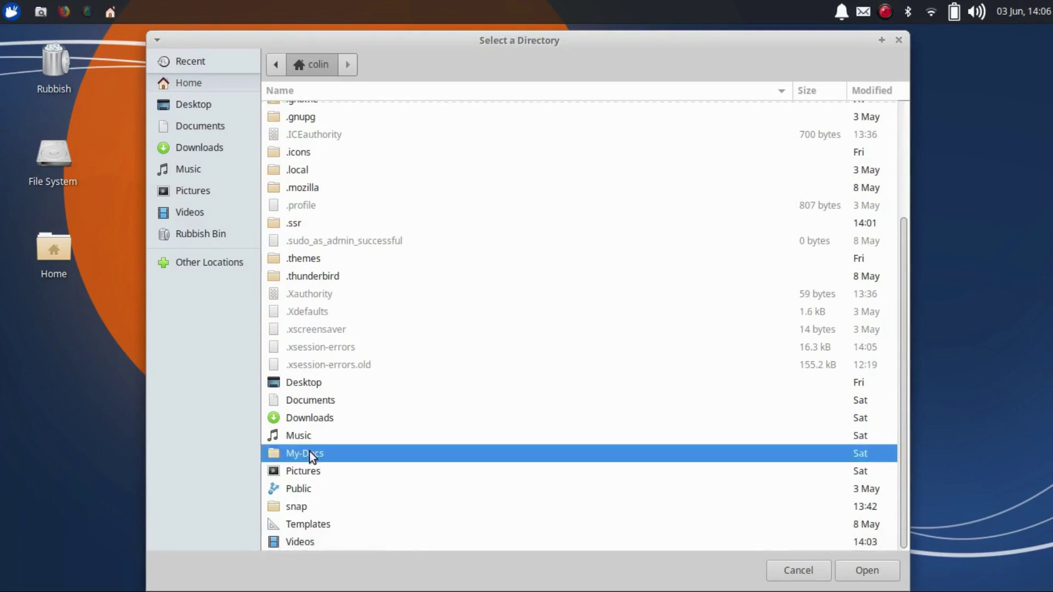
{"action": "double_click", "coordinate": [309, 453]}
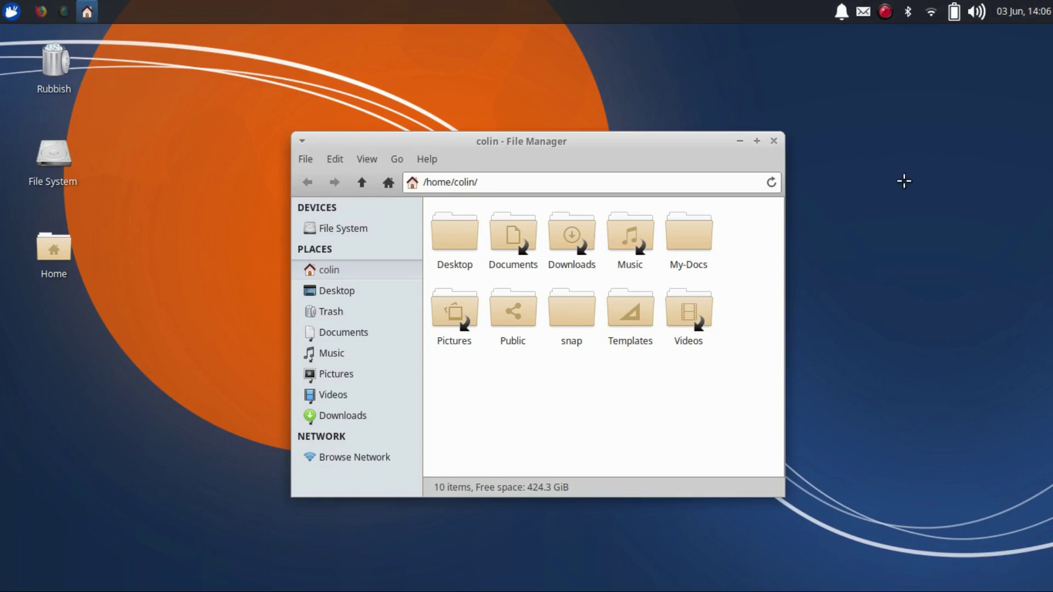
Capture a region screenshot framing the file manager window and discard it without saving.
{"action": "key", "text": "shift+Print"}
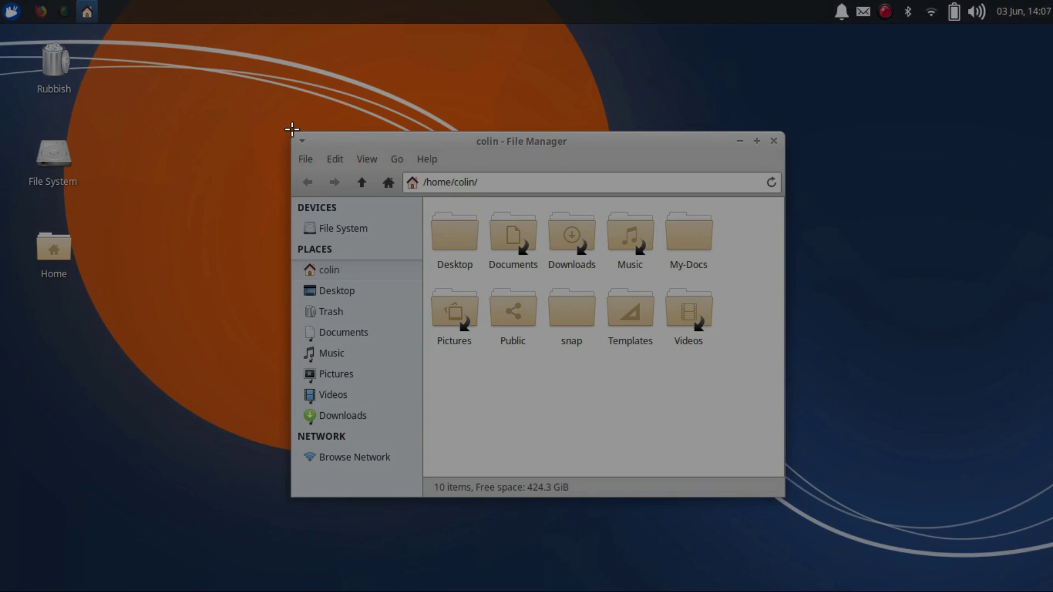
{"action": "left_click_drag", "start_coordinate": [291, 131], "coordinate": [785, 500]}
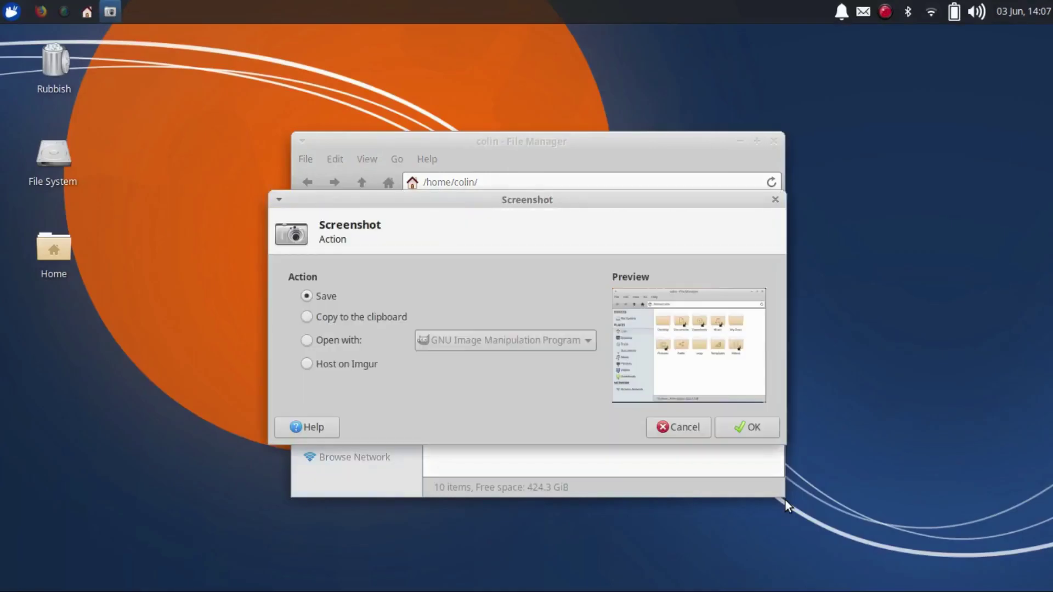
{"action": "left_click", "coordinate": [661, 424]}
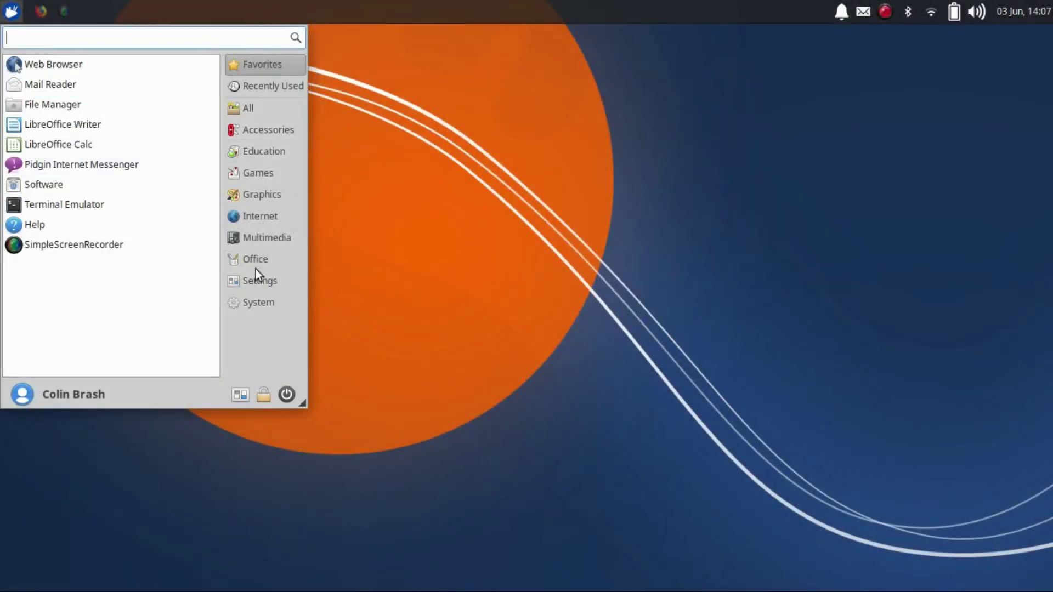
Look through the installed applications in the Accessories and Multimedia categories.
{"action": "left_click", "coordinate": [255, 128]}
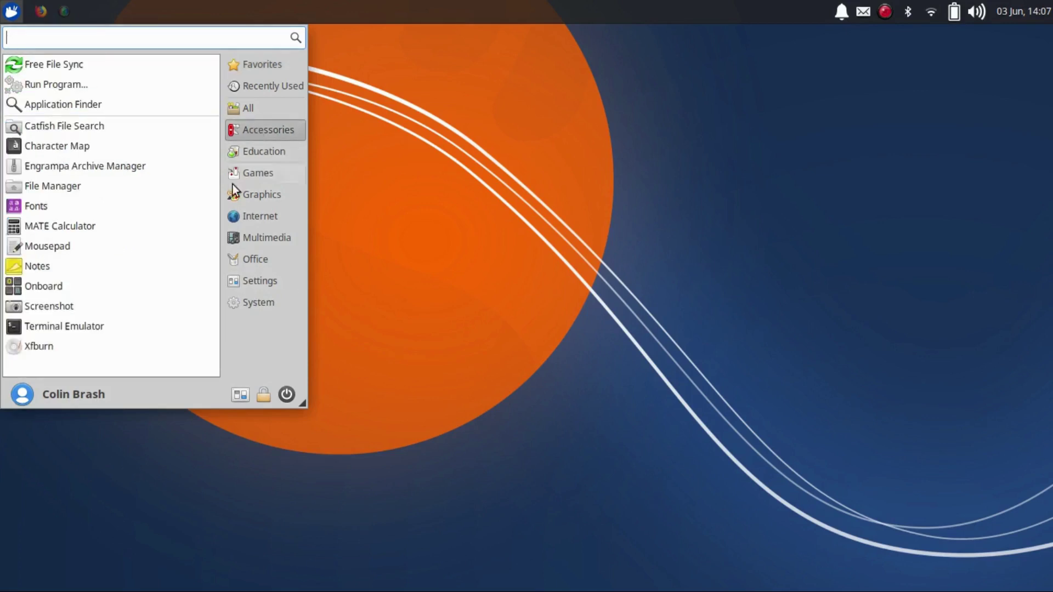
{"action": "left_click", "coordinate": [258, 240]}
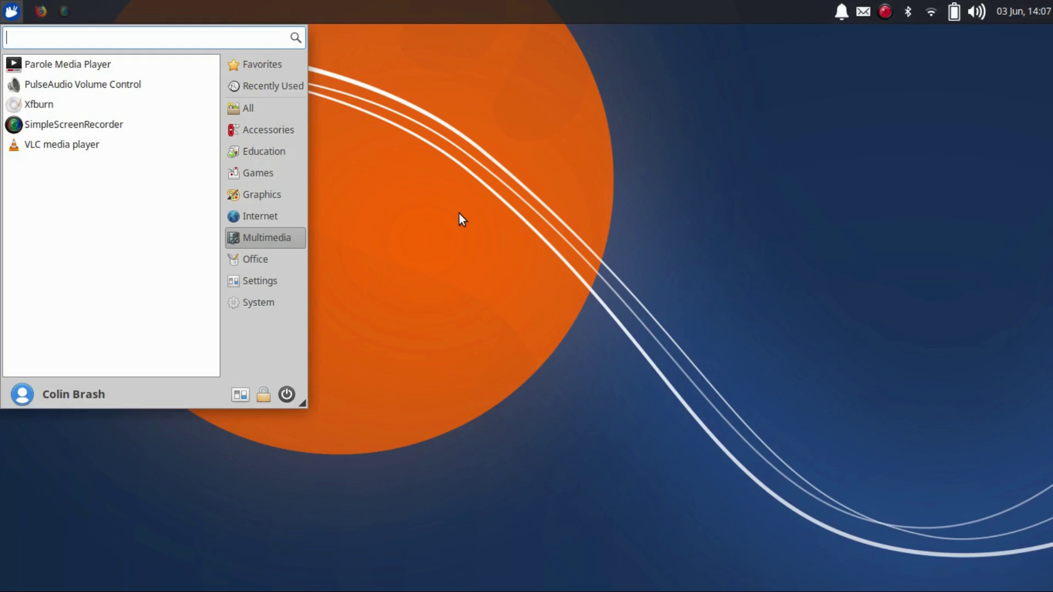
{"action": "left_click", "coordinate": [12, 16]}
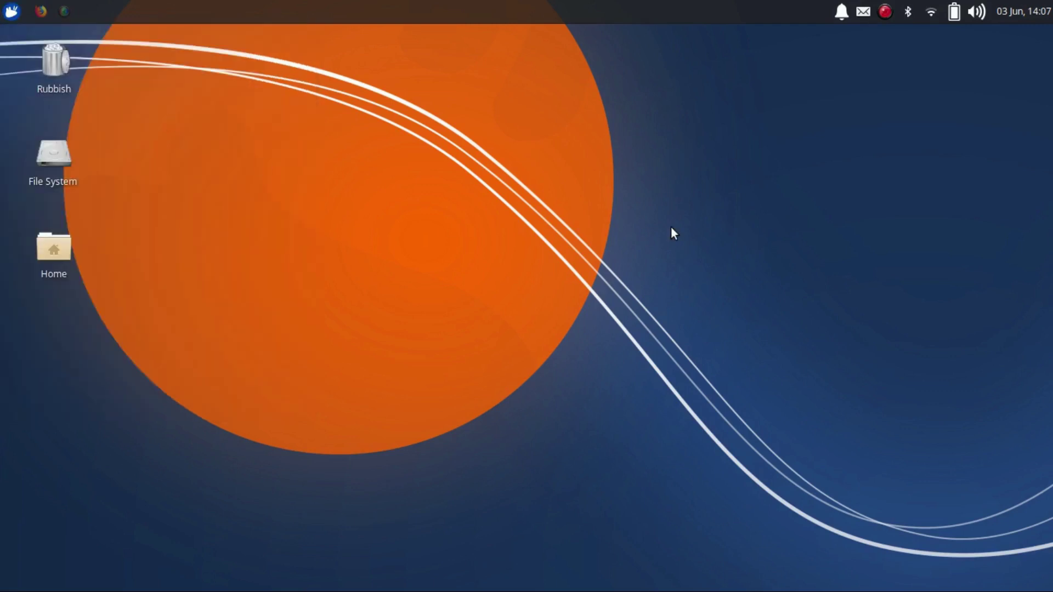
Open a terminal and list the computer's hardware with lshw -short.
{"action": "left_click", "coordinate": [12, 12]}
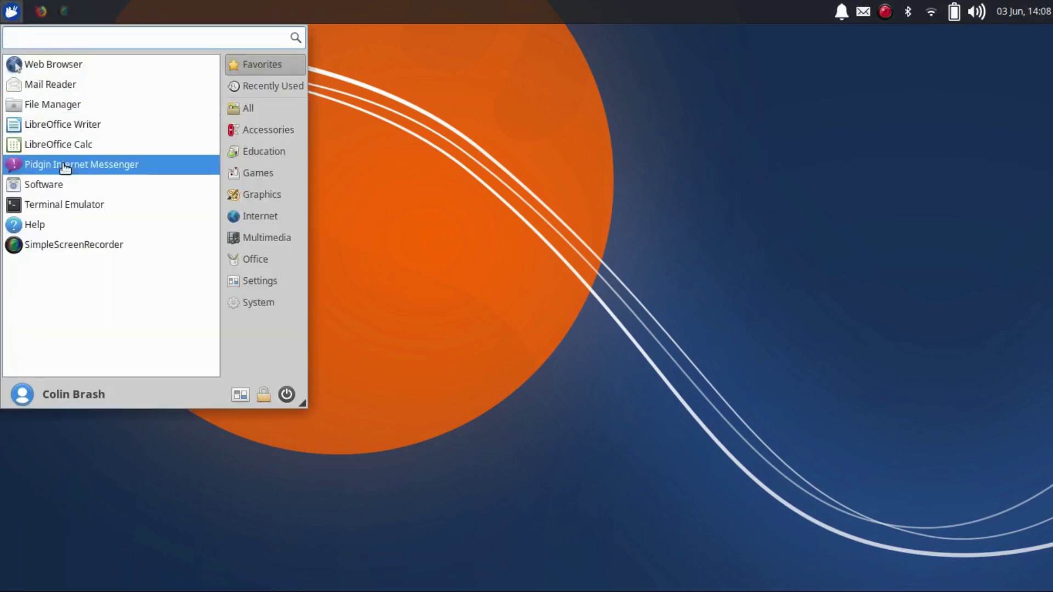
{"action": "left_click", "coordinate": [64, 204]}
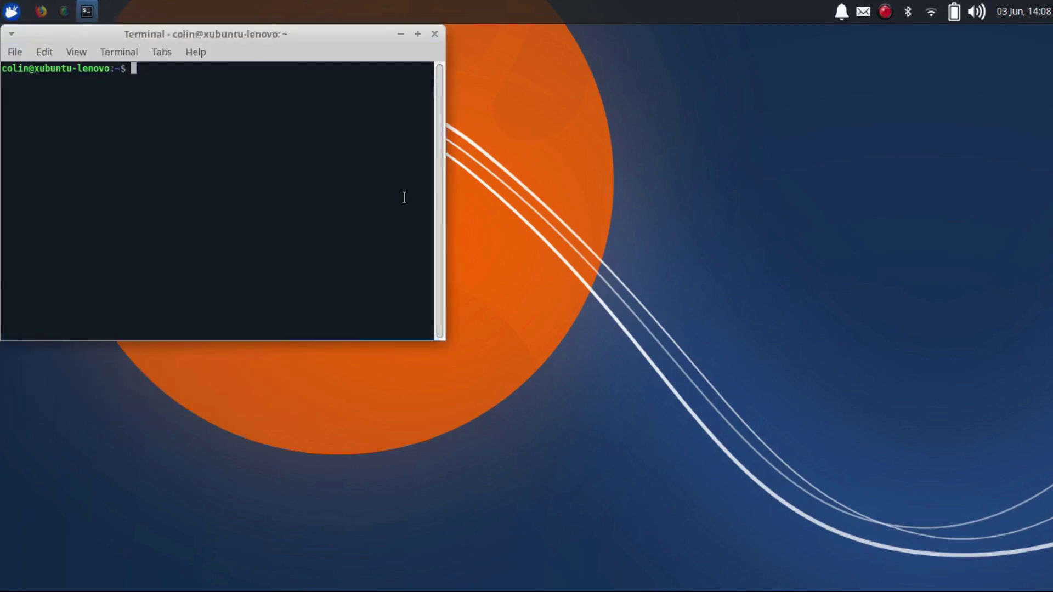
{"action": "type", "text": "lshw -short"}
{"action": "key", "text": "Return"}
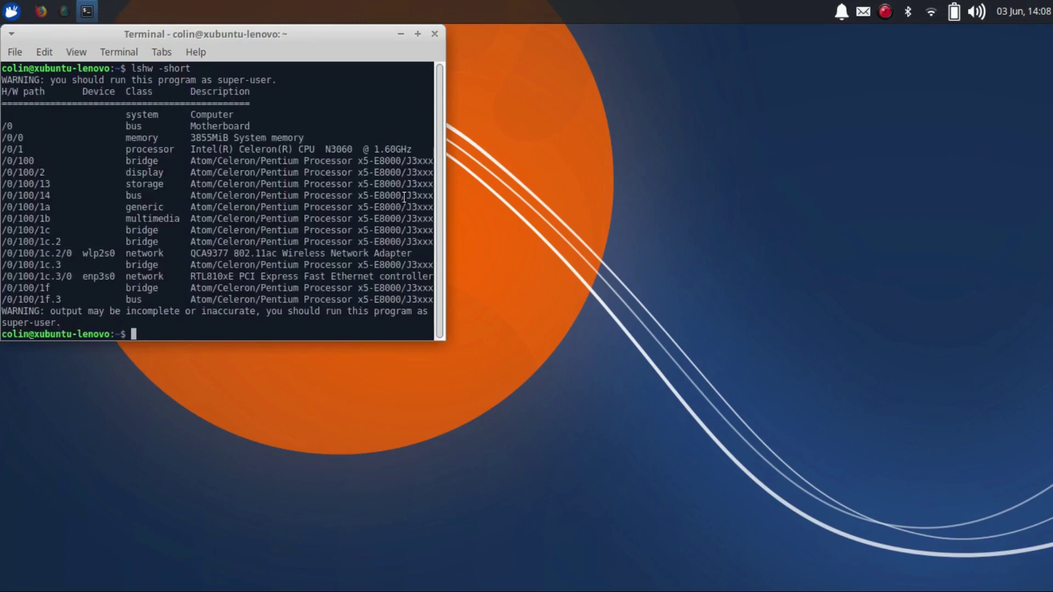
Maximize the terminal and highlight the display adapter entry in the hardware list.
{"action": "double_click", "coordinate": [244, 28]}
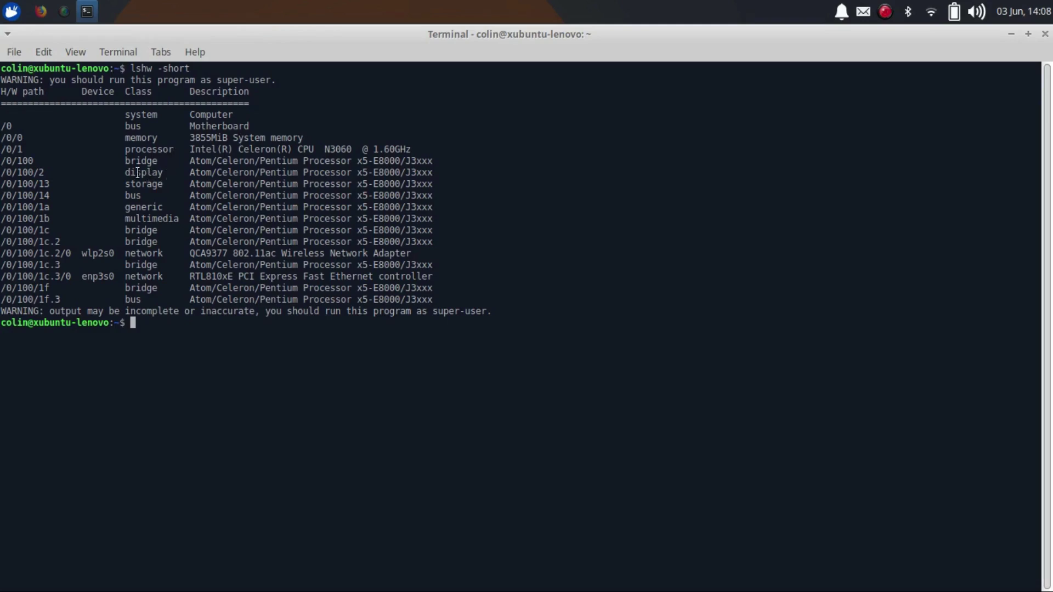
{"action": "left_click_drag", "start_coordinate": [131, 172], "coordinate": [448, 174]}
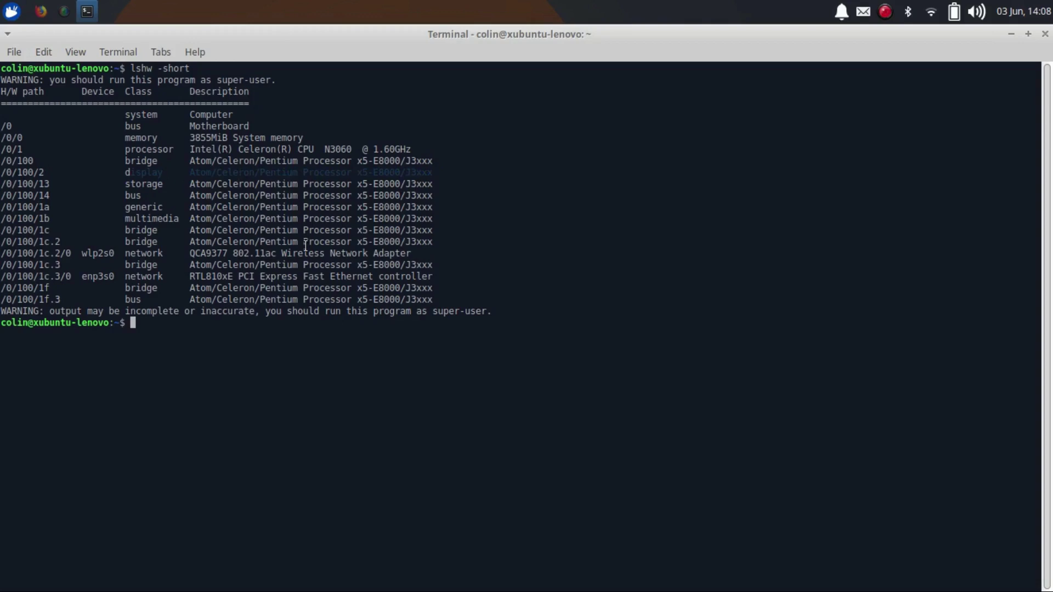
{"action": "left_click", "coordinate": [471, 211]}
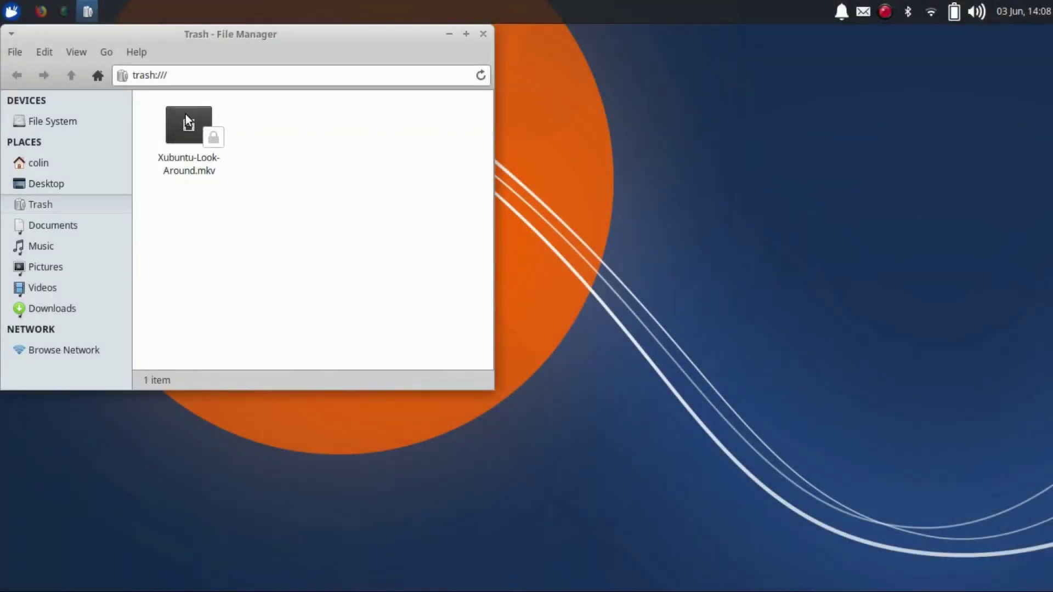
Try to restore Xubuntu-Look-Around.mkv from the trash, cancel replacing the existing file, and close the trash window.
{"action": "right_click", "coordinate": [186, 118]}
{"action": "left_click", "coordinate": [242, 239]}
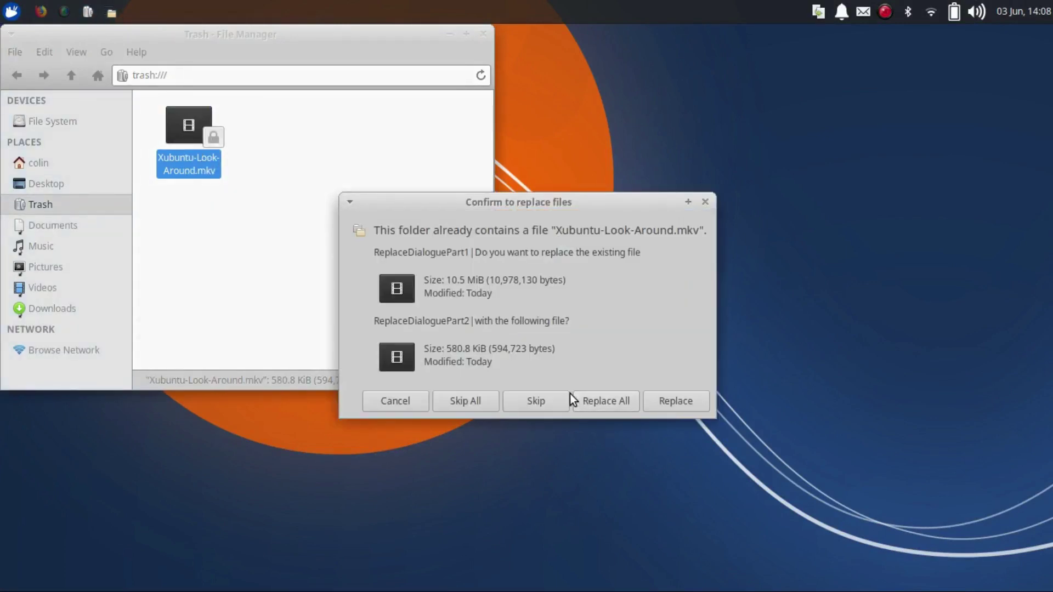
{"action": "left_click", "coordinate": [410, 400]}
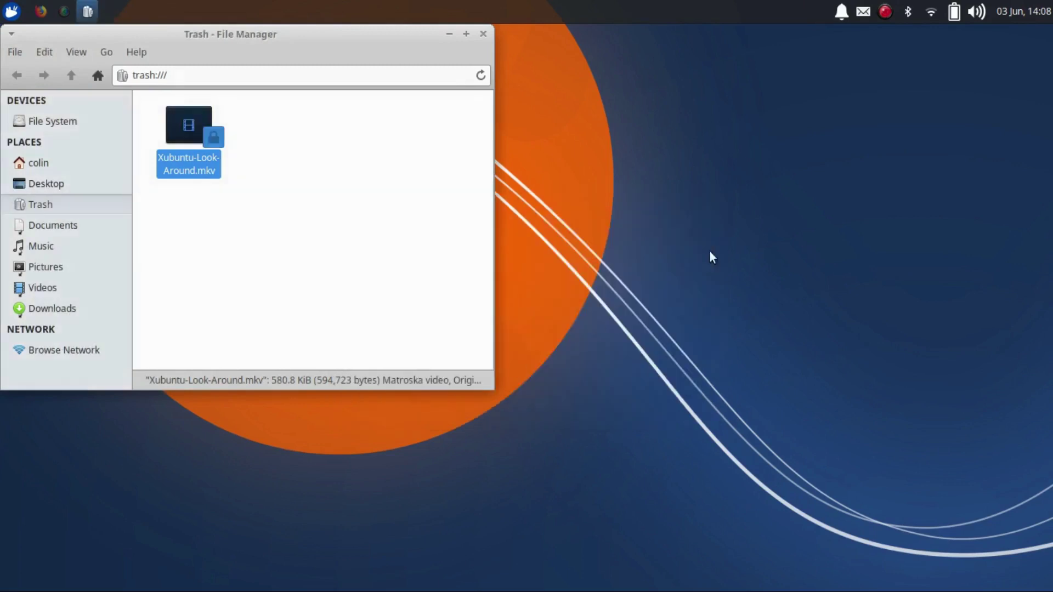
{"action": "left_click", "coordinate": [483, 35]}
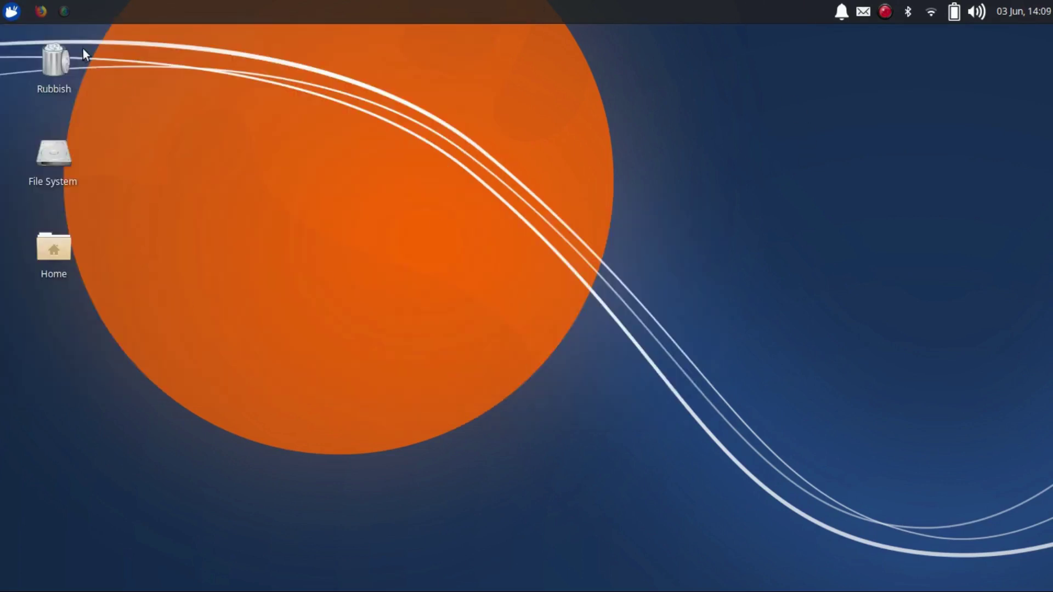
Play the Snap-Store-is-a-Snap-App video from the Snap-Store-Is-A-Snap-App folder inside the home folder's Videos.
{"action": "double_click", "coordinate": [57, 249]}
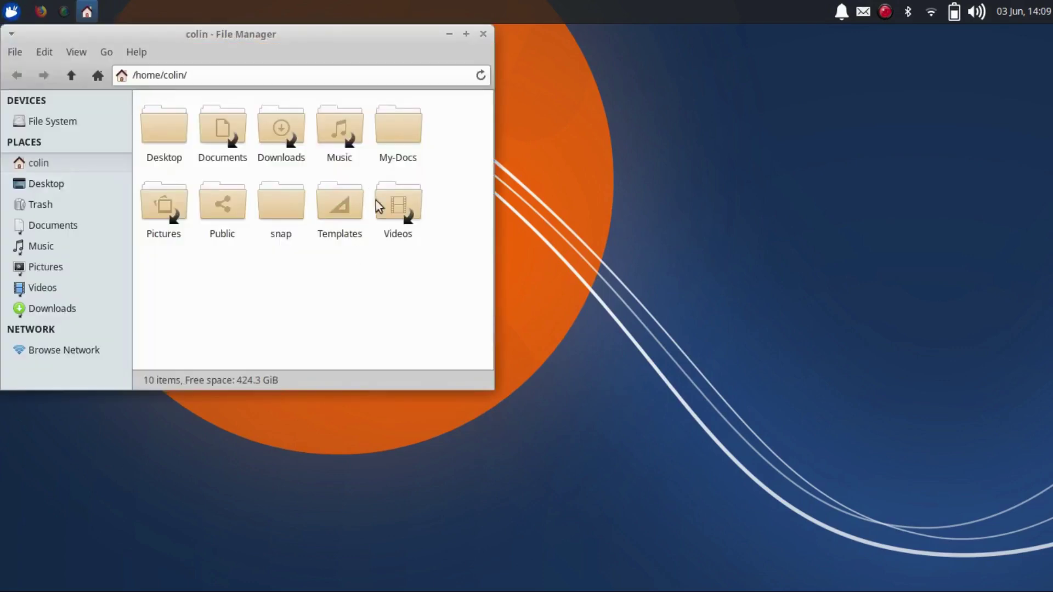
{"action": "double_click", "coordinate": [379, 206]}
{"action": "double_click", "coordinate": [192, 121]}
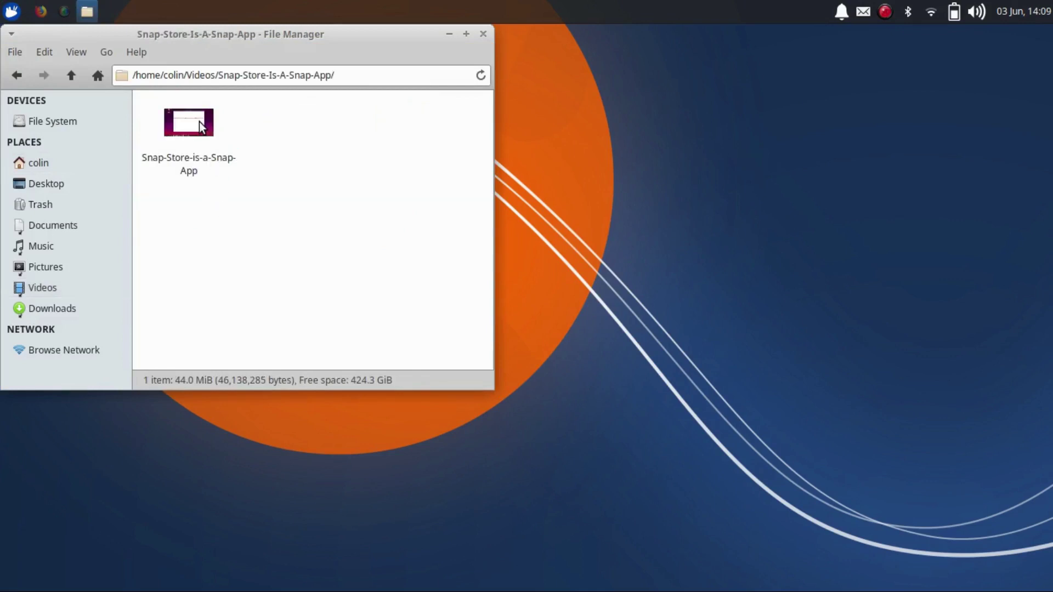
{"action": "double_click", "coordinate": [199, 122]}
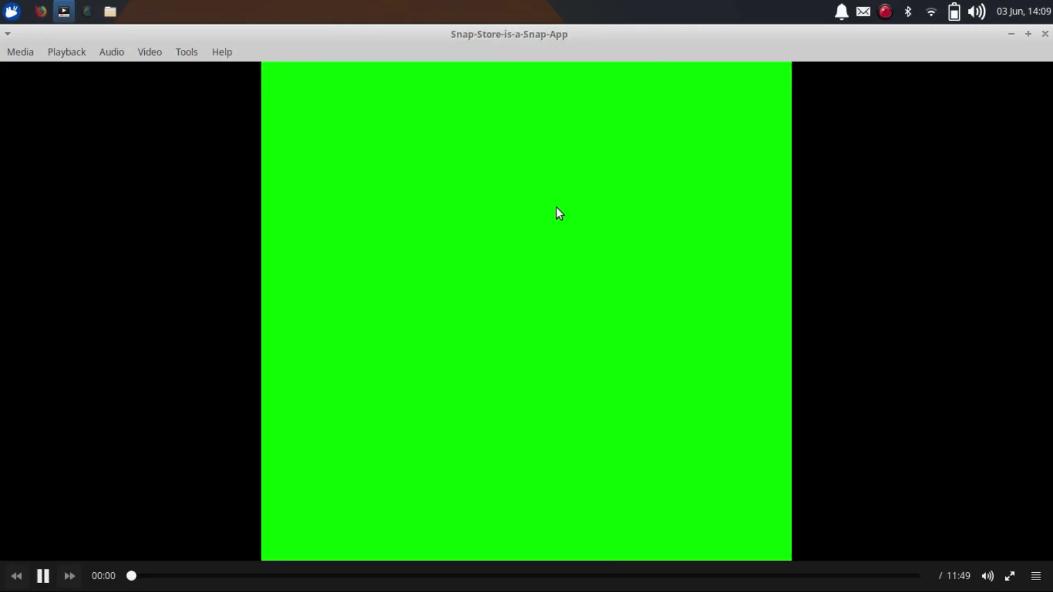
Switch the playing Snap-Store-is-a-Snap-App video to full-screen view.
{"action": "double_click", "coordinate": [558, 213]}
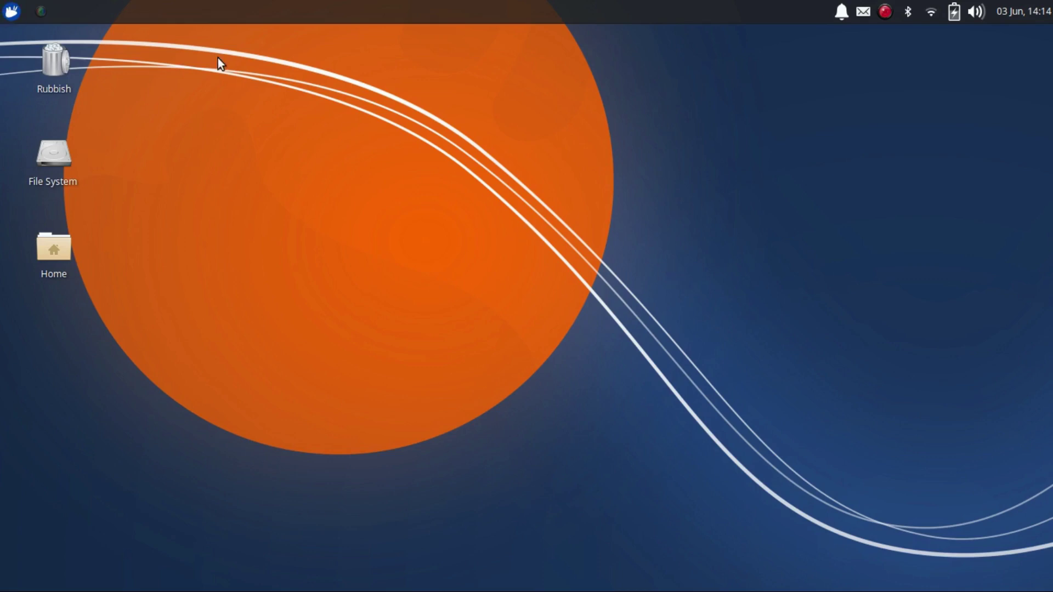
View the installed Multimedia applications in the application launcher and close the launcher.
{"action": "left_click", "coordinate": [12, 12]}
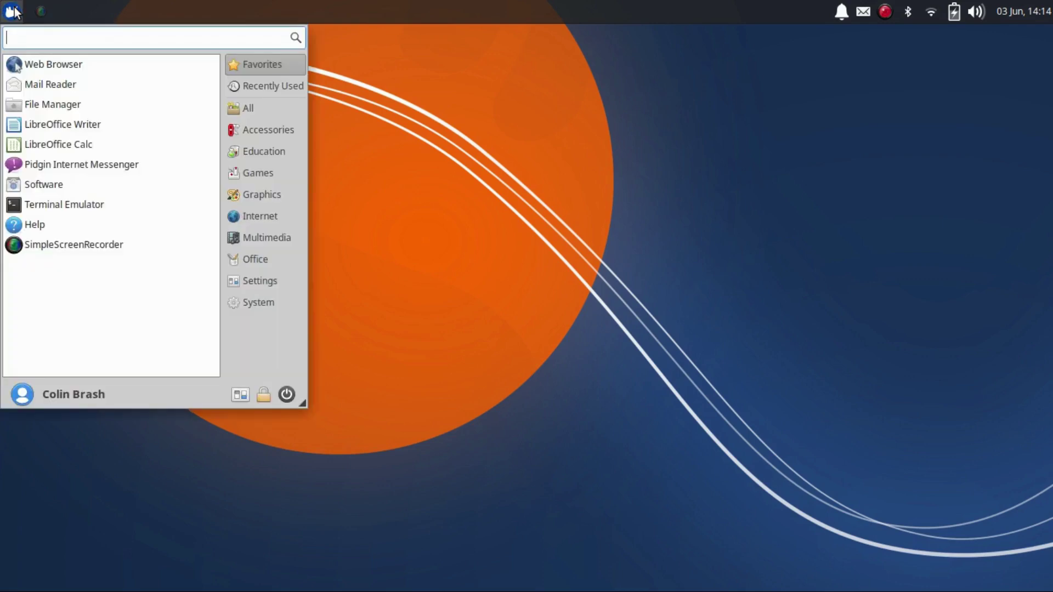
{"action": "left_click", "coordinate": [275, 236]}
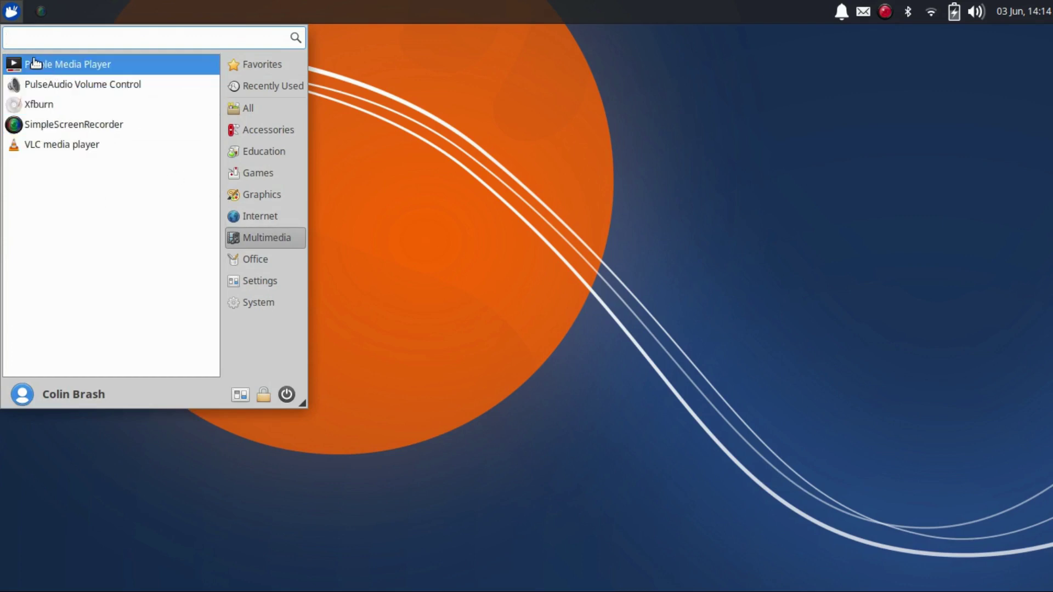
{"action": "left_click", "coordinate": [10, 11]}
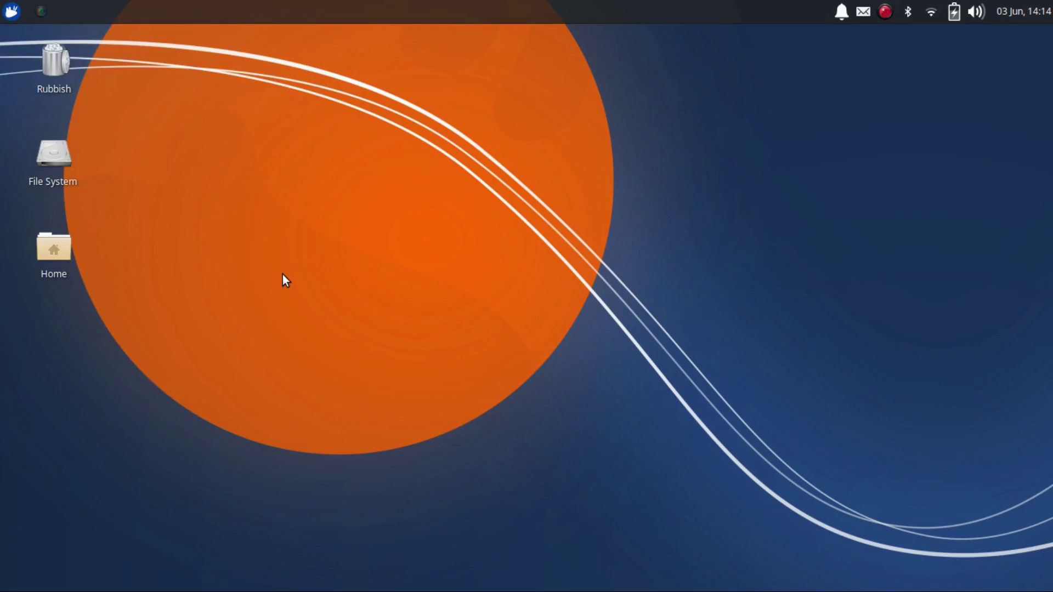
Review the complete list of installed applications in the launcher, from About Me down to Xfce Terminal, and close it.
{"action": "left_click", "coordinate": [10, 11]}
{"action": "left_click", "coordinate": [262, 113]}
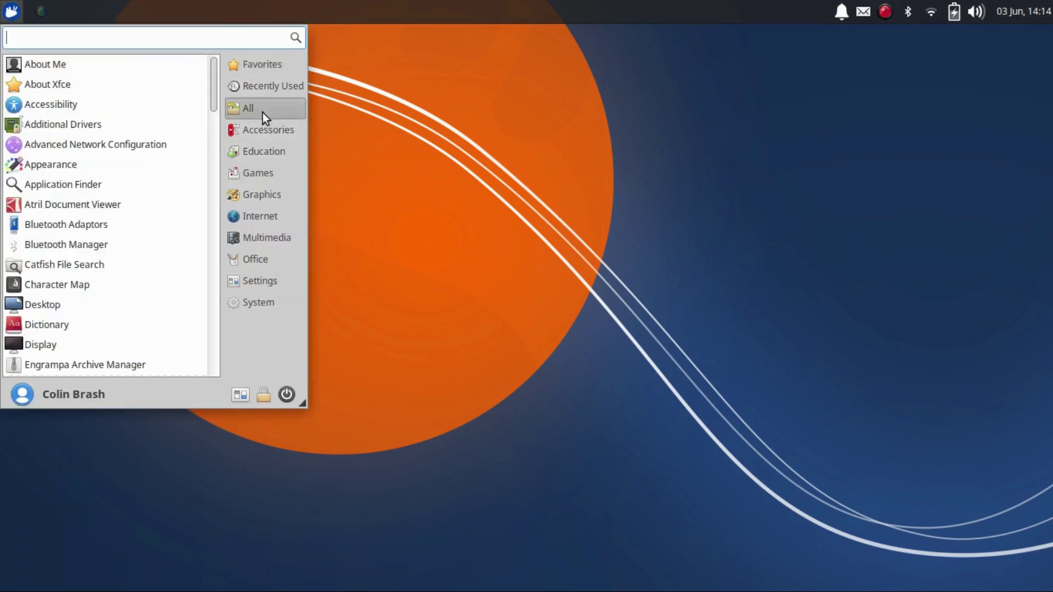
{"action": "left_click", "coordinate": [265, 129]}
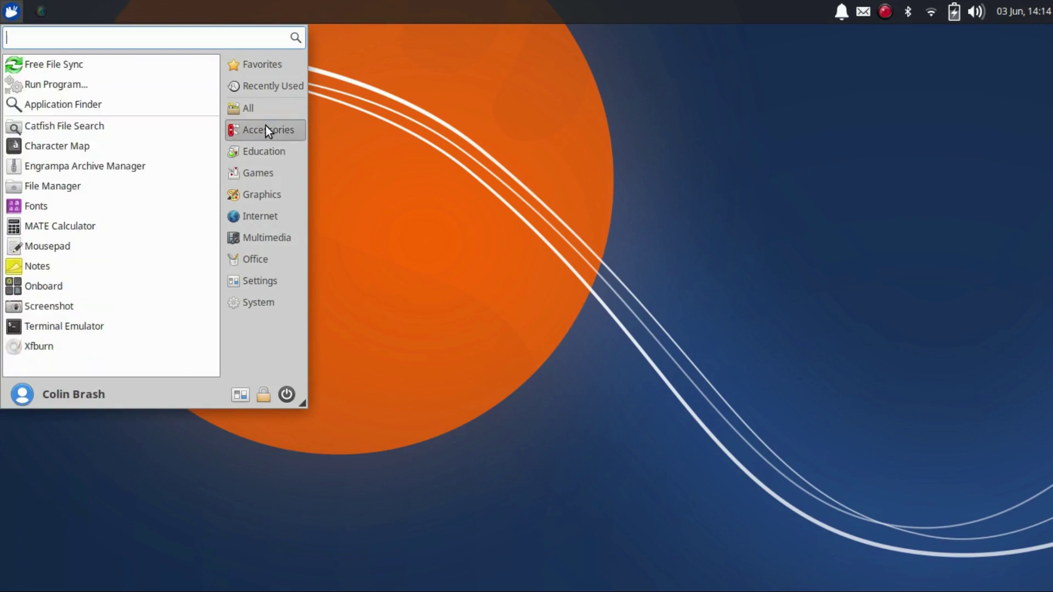
{"action": "left_click", "coordinate": [249, 107]}
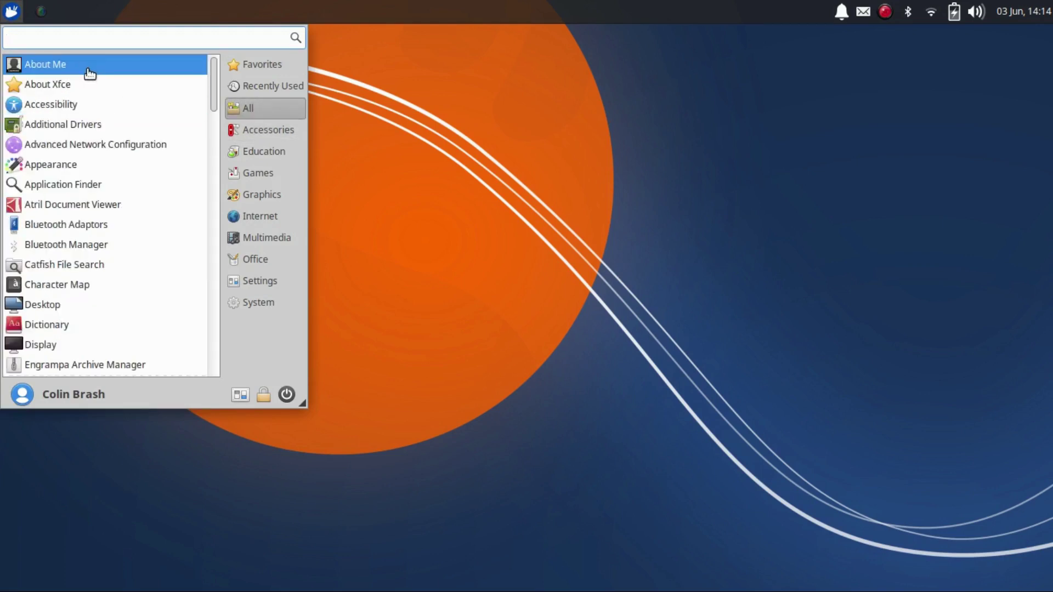
{"action": "scroll", "coordinate": [109, 126], "scroll_direction": "down", "scroll_amount": 2}
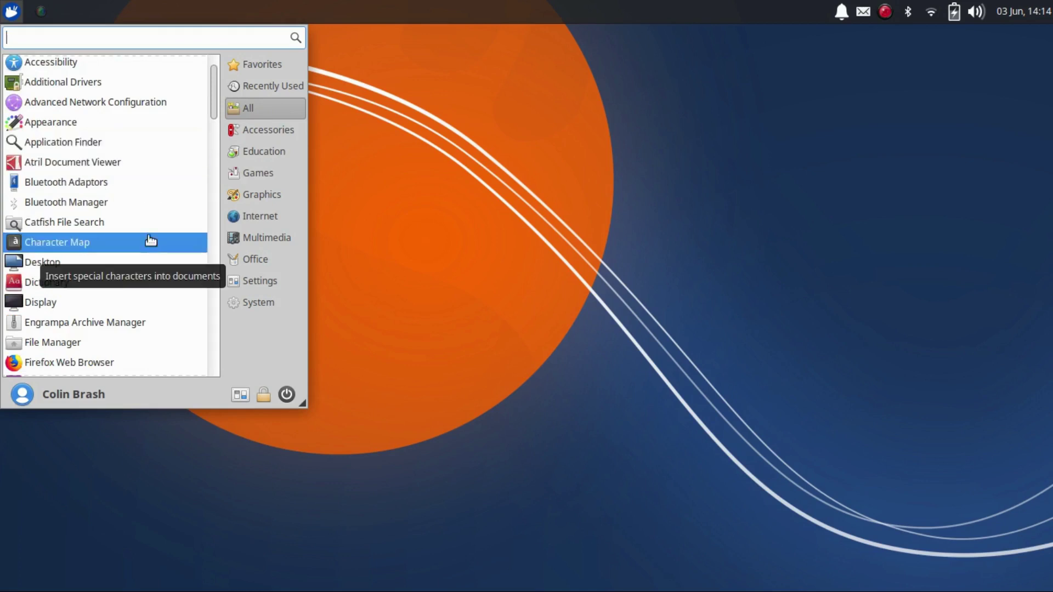
{"action": "scroll", "coordinate": [132, 241], "scroll_direction": "down", "scroll_amount": 2}
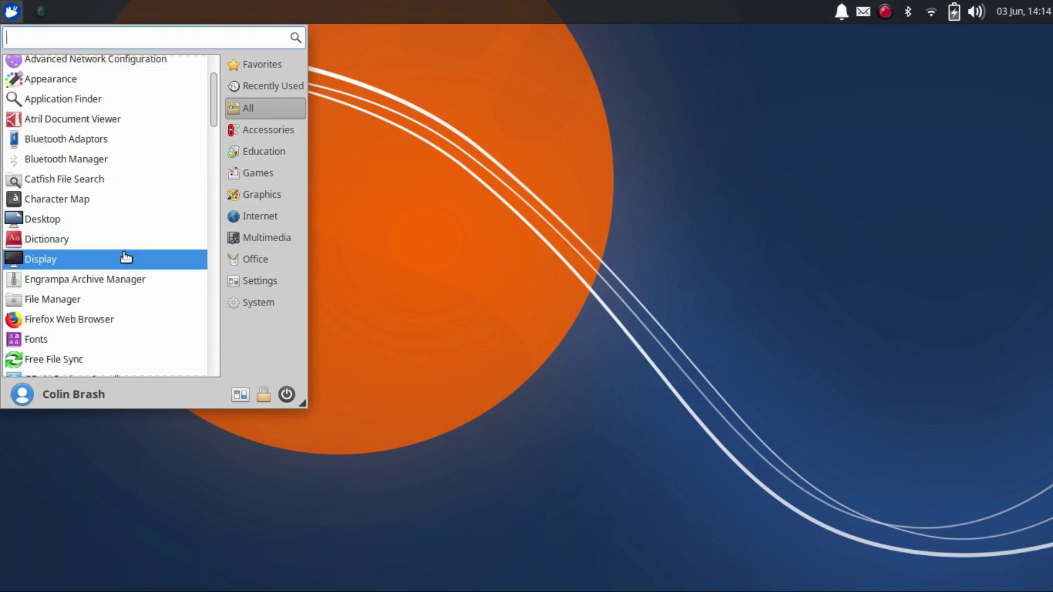
{"action": "scroll", "coordinate": [141, 263], "scroll_direction": "down", "scroll_amount": 2}
{"action": "scroll", "coordinate": [187, 323], "scroll_direction": "down", "scroll_amount": 2}
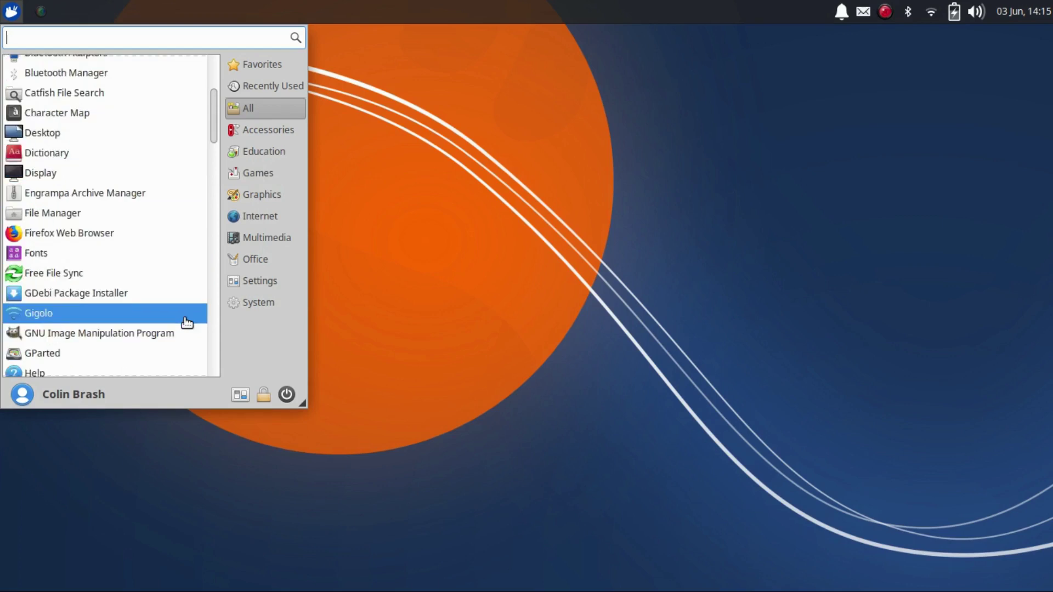
{"action": "scroll", "coordinate": [187, 322], "scroll_direction": "down", "scroll_amount": 2}
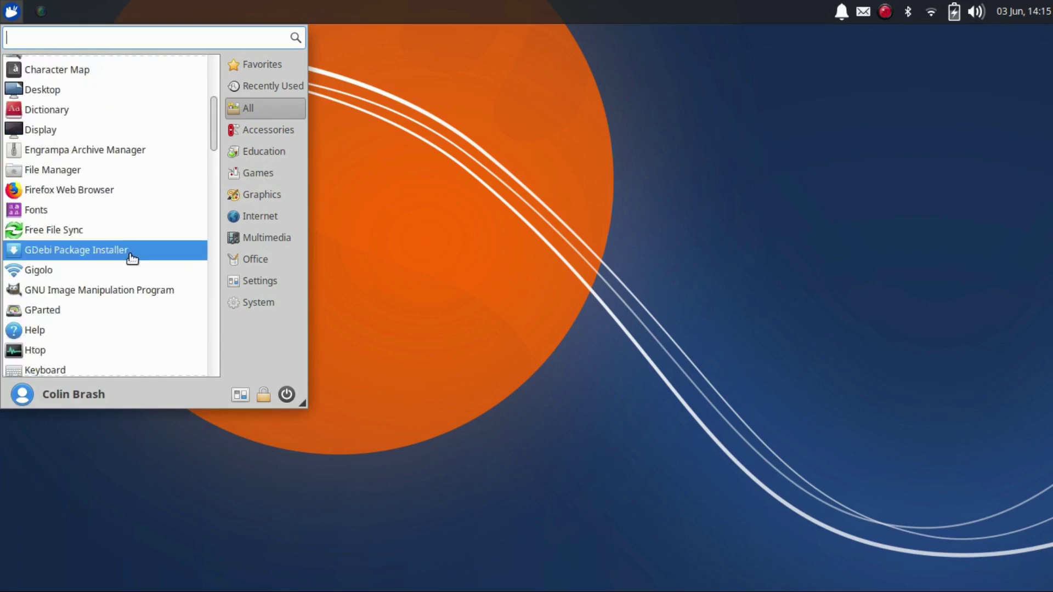
{"action": "scroll", "coordinate": [181, 276], "scroll_direction": "down", "scroll_amount": 2}
{"action": "scroll", "coordinate": [182, 276], "scroll_direction": "down", "scroll_amount": 2}
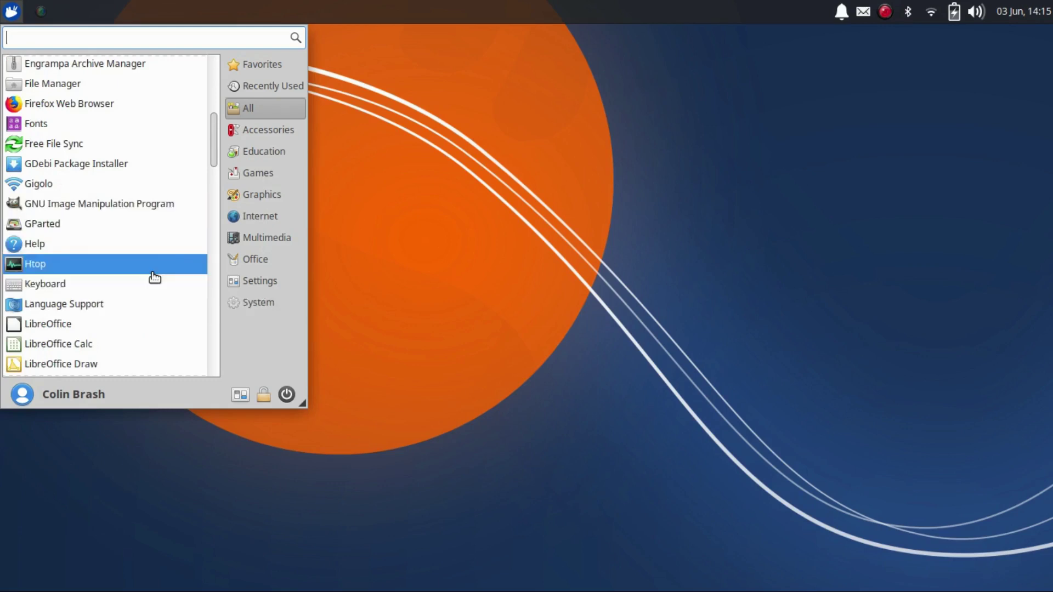
{"action": "scroll", "coordinate": [153, 275], "scroll_direction": "down", "scroll_amount": 2}
{"action": "scroll", "coordinate": [154, 276], "scroll_direction": "down", "scroll_amount": 2}
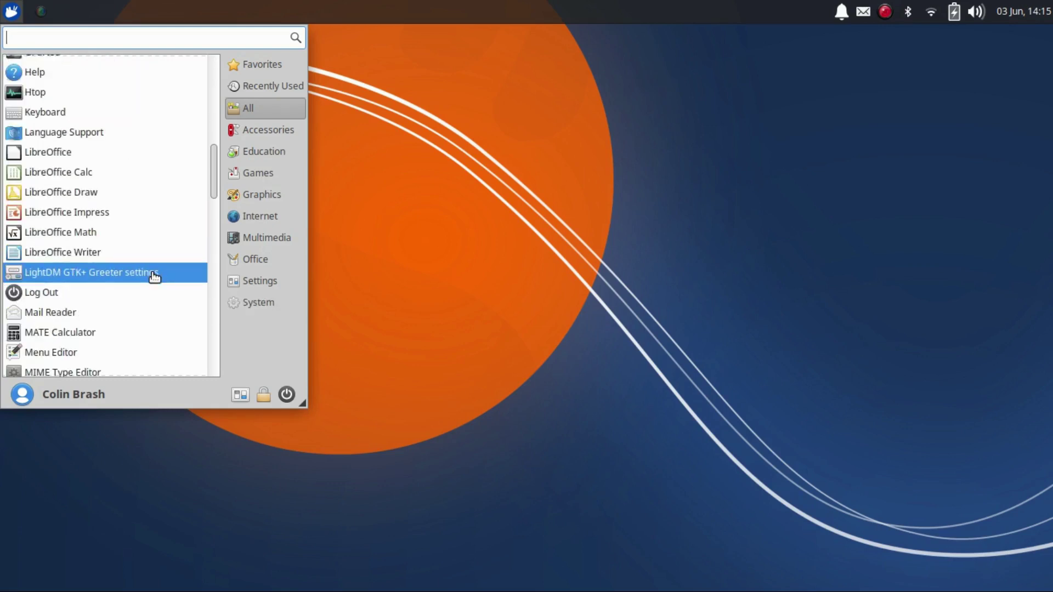
{"action": "scroll", "coordinate": [155, 277], "scroll_direction": "down", "scroll_amount": 2}
{"action": "scroll", "coordinate": [154, 277], "scroll_direction": "down", "scroll_amount": 1}
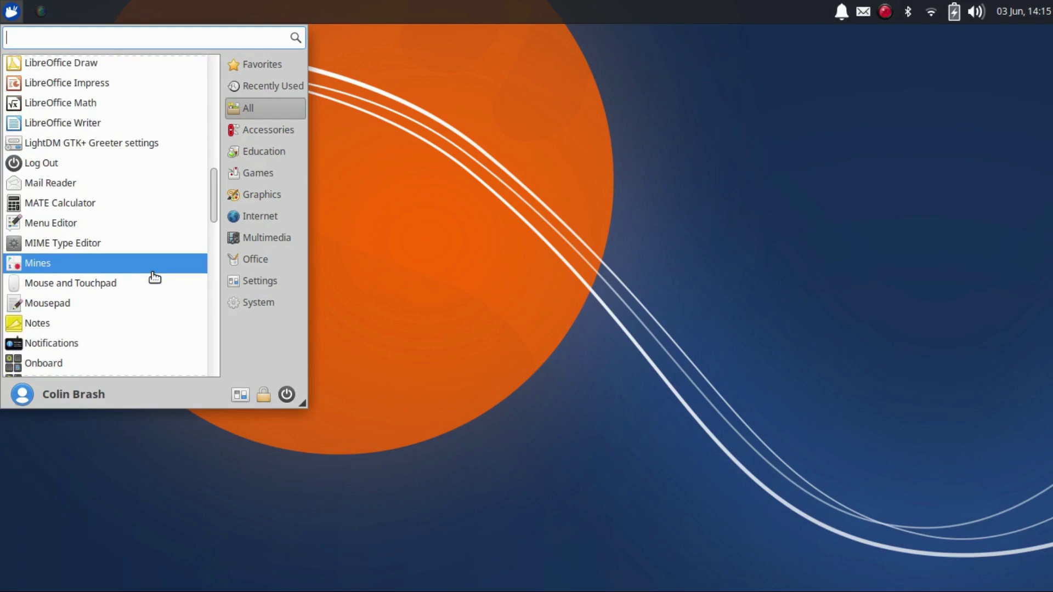
{"action": "scroll", "coordinate": [154, 277], "scroll_direction": "down", "scroll_amount": 2}
{"action": "scroll", "coordinate": [155, 277], "scroll_direction": "down", "scroll_amount": 2}
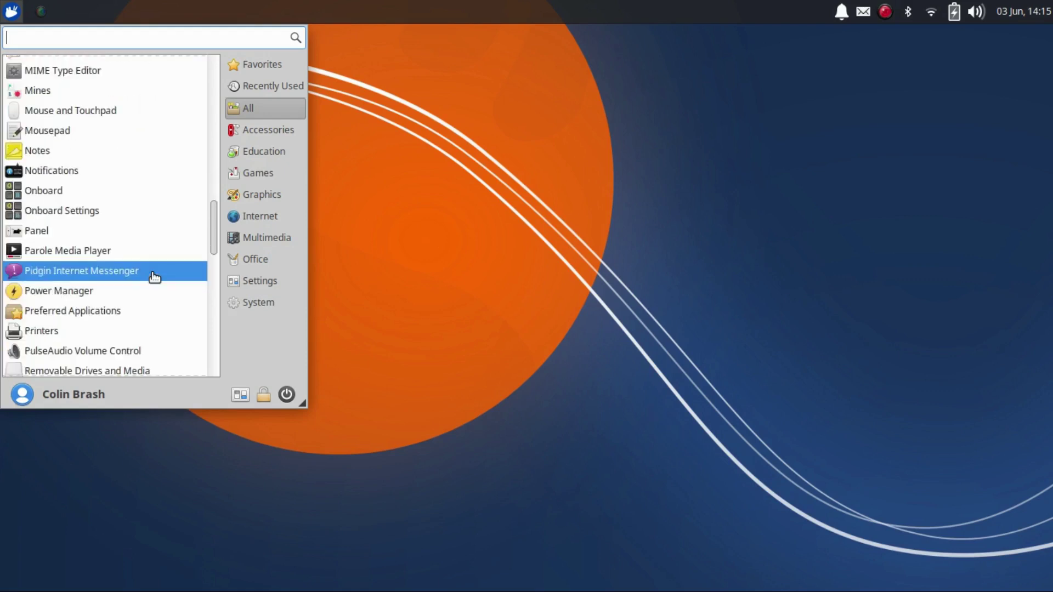
{"action": "scroll", "coordinate": [154, 277], "scroll_direction": "down", "scroll_amount": 3}
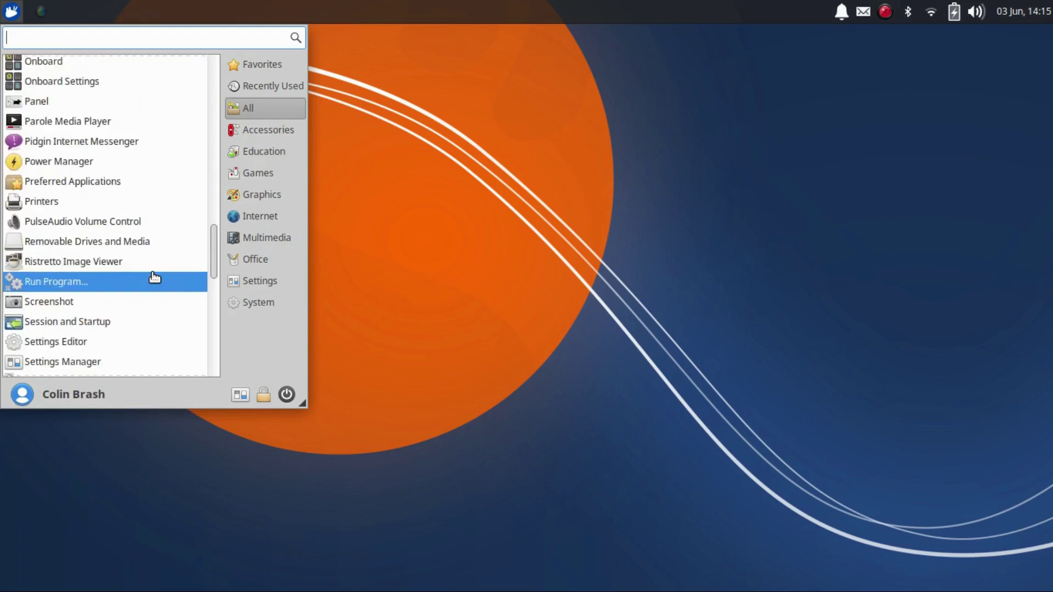
{"action": "scroll", "coordinate": [154, 277], "scroll_direction": "down", "scroll_amount": 1}
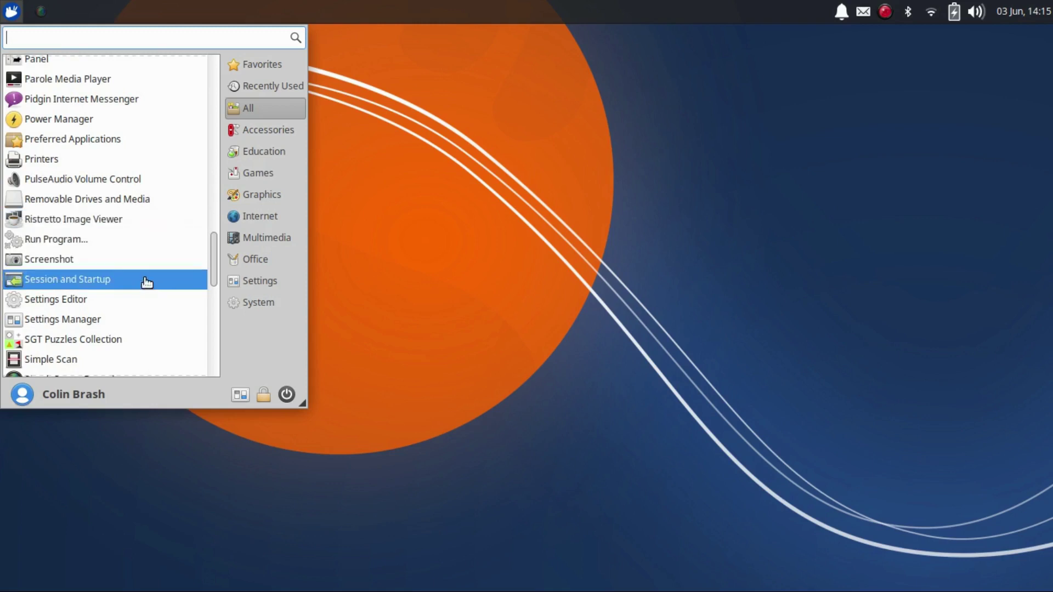
{"action": "scroll", "coordinate": [145, 269], "scroll_direction": "down", "scroll_amount": 1}
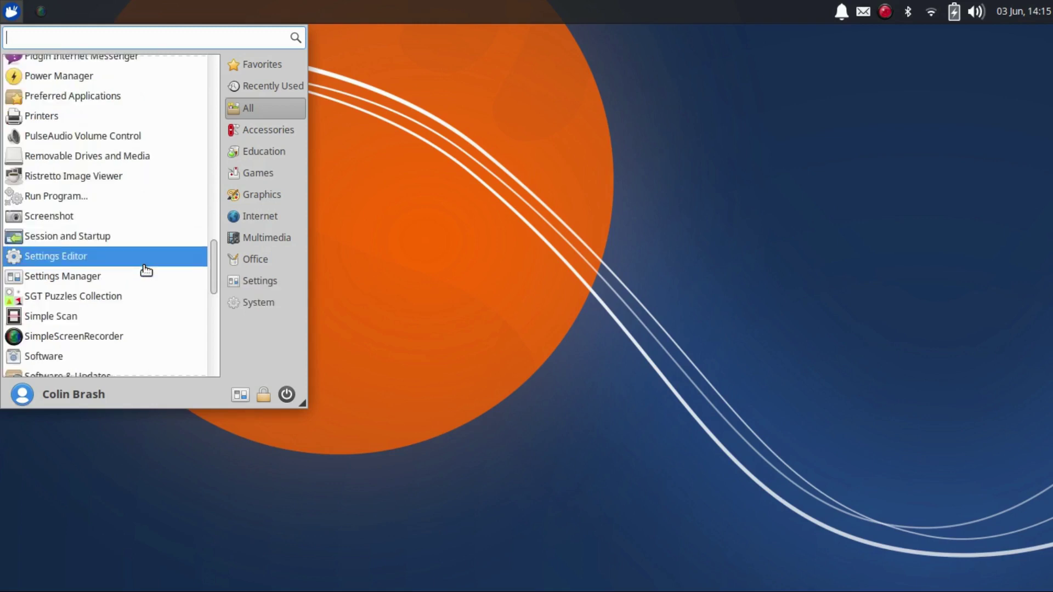
{"action": "scroll", "coordinate": [146, 270], "scroll_direction": "down", "scroll_amount": 1}
{"action": "scroll", "coordinate": [146, 270], "scroll_direction": "down", "scroll_amount": 2}
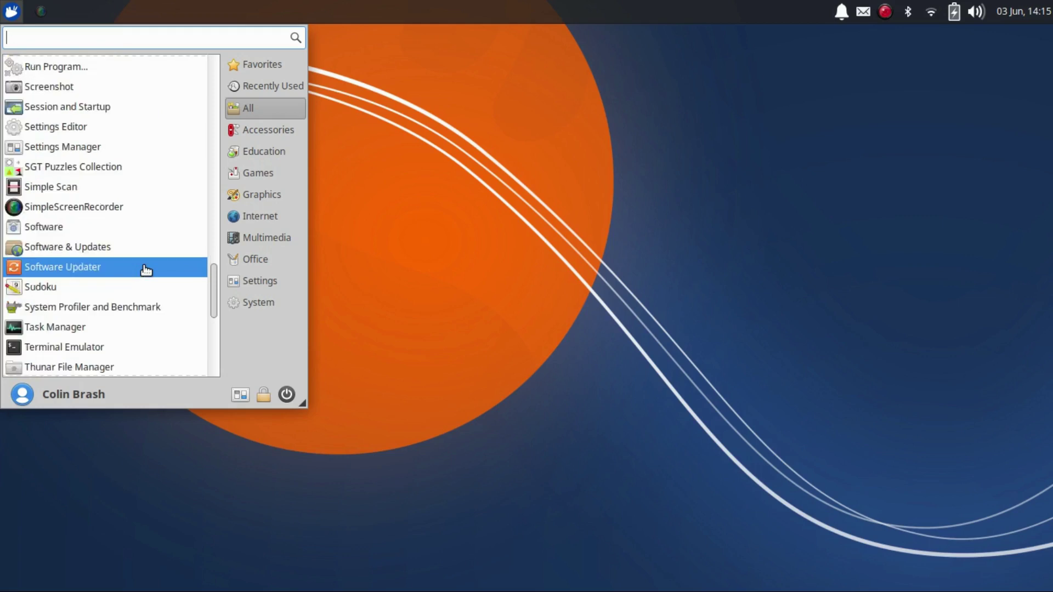
{"action": "scroll", "coordinate": [146, 269], "scroll_direction": "down", "scroll_amount": 1}
{"action": "scroll", "coordinate": [146, 269], "scroll_direction": "down", "scroll_amount": 1}
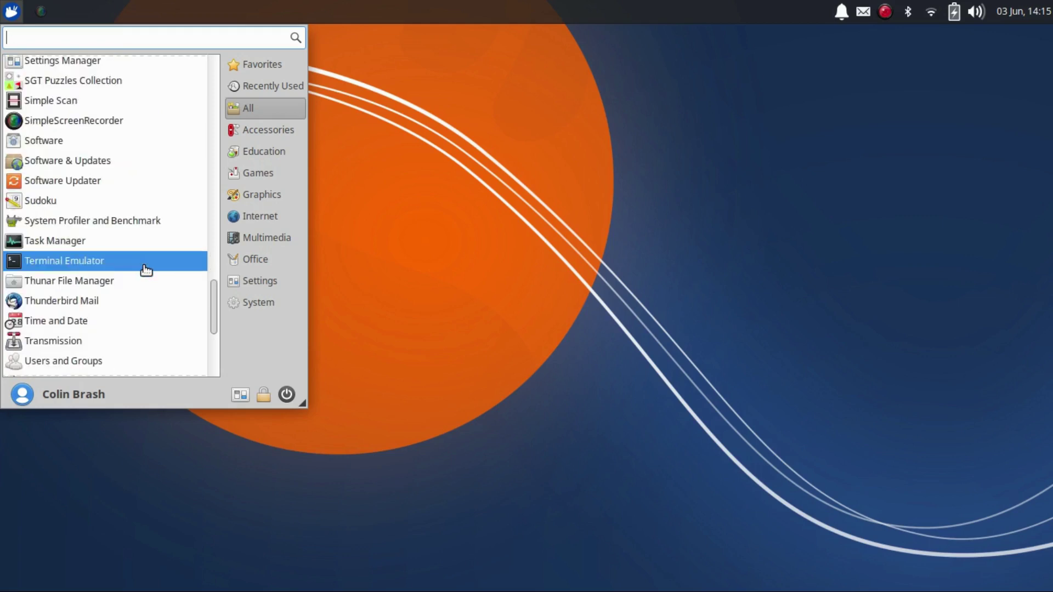
{"action": "scroll", "coordinate": [146, 269], "scroll_direction": "down", "scroll_amount": 1}
{"action": "scroll", "coordinate": [146, 268], "scroll_direction": "down", "scroll_amount": 2}
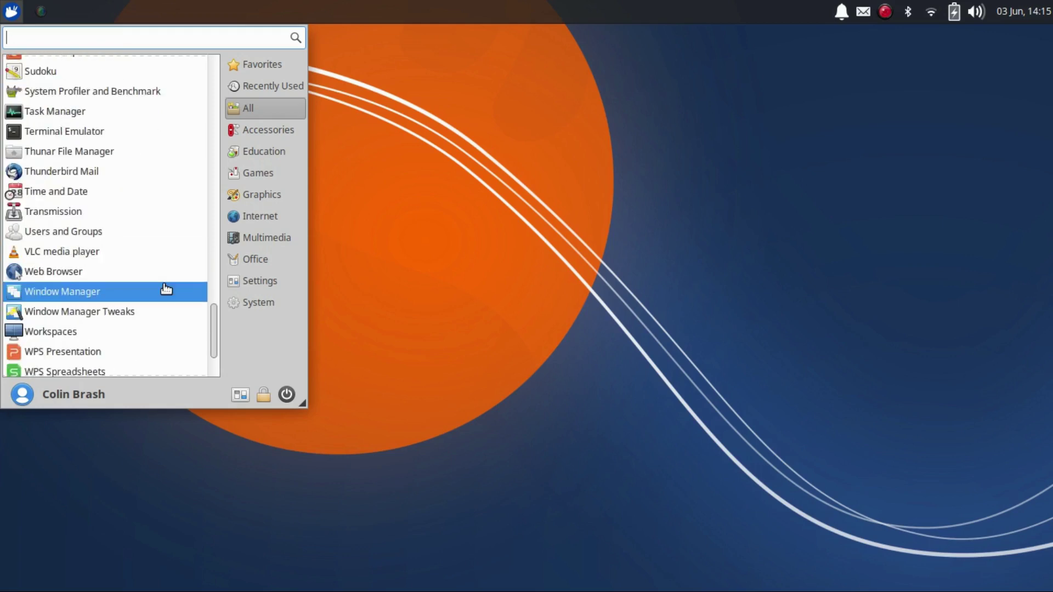
{"action": "scroll", "coordinate": [166, 289], "scroll_direction": "down", "scroll_amount": 1}
{"action": "scroll", "coordinate": [166, 289], "scroll_direction": "down", "scroll_amount": 1}
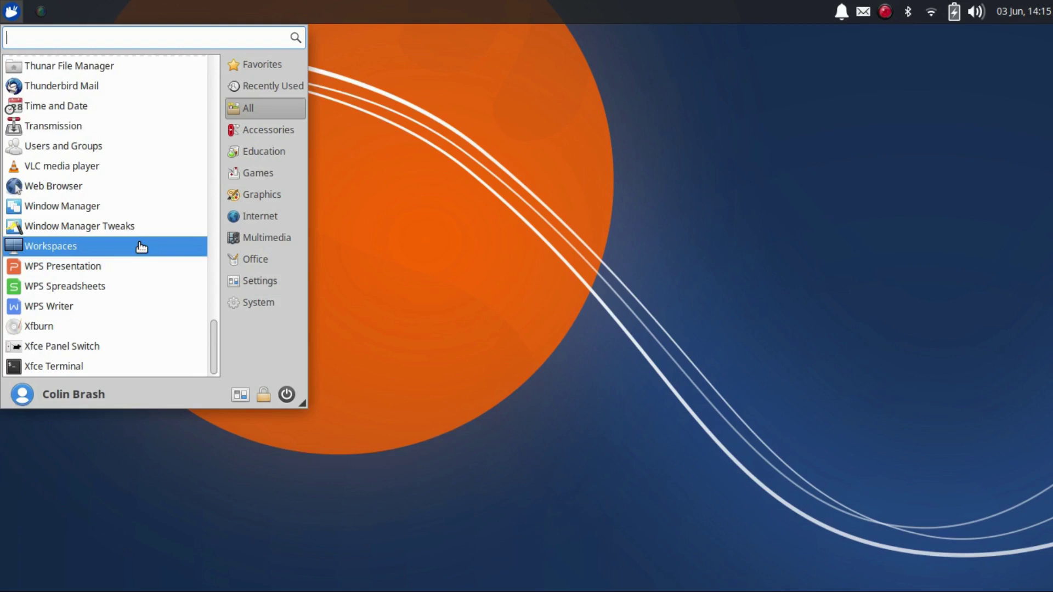
{"action": "left_click", "coordinate": [12, 11]}
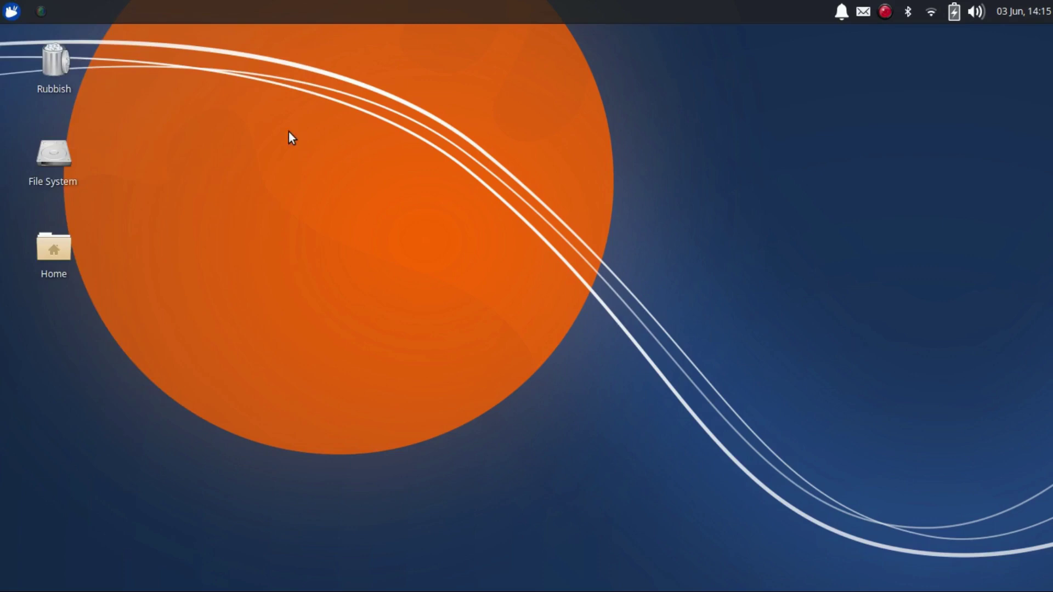
Open the Software store and search it for "telegram".
{"action": "left_click", "coordinate": [12, 11]}
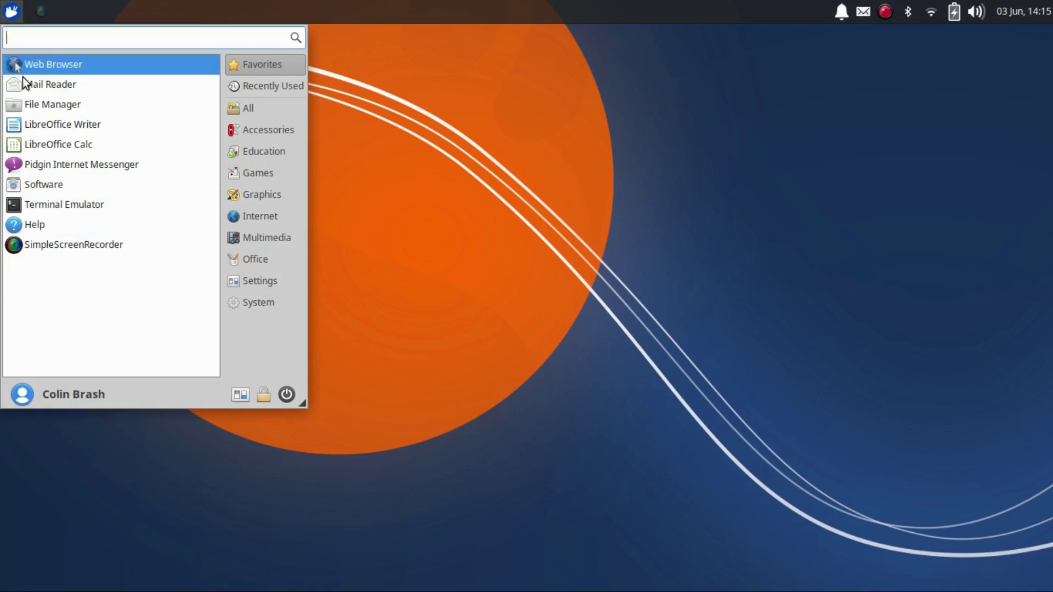
{"action": "left_click", "coordinate": [39, 190]}
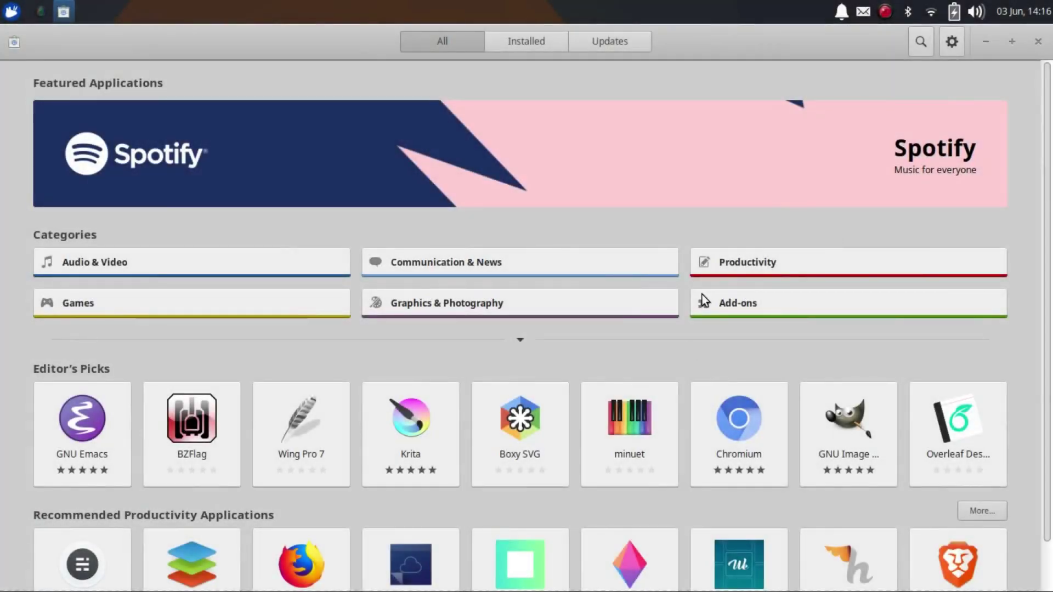
{"action": "left_click", "coordinate": [914, 42]}
{"action": "type", "text": "telegram"}
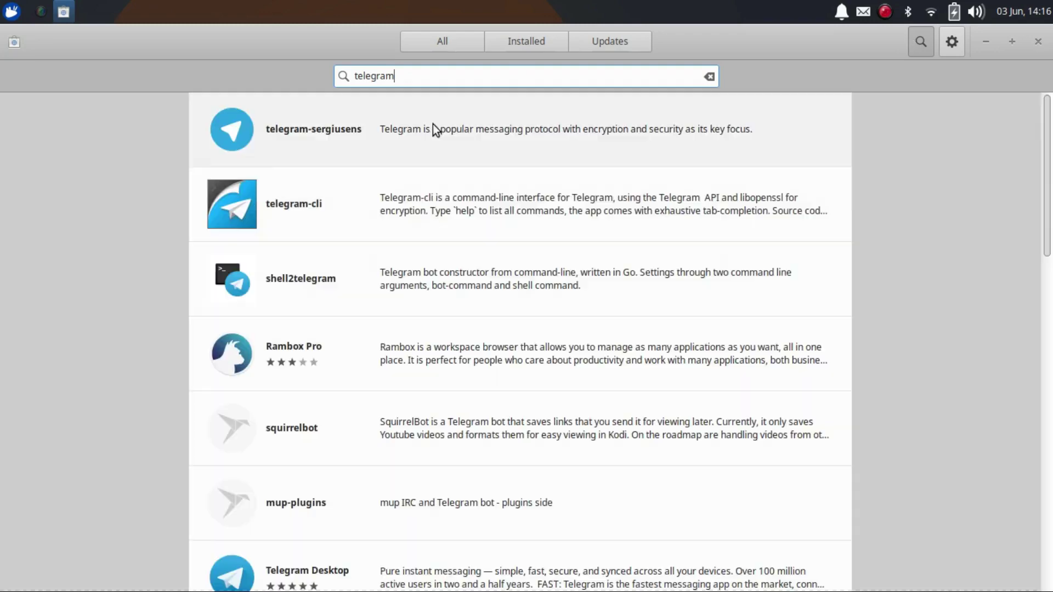
Check the telegram-sergiusens entry, return to the results, and read the first Telegram Desktop entry's description, details and reviews.
{"action": "left_click", "coordinate": [442, 126]}
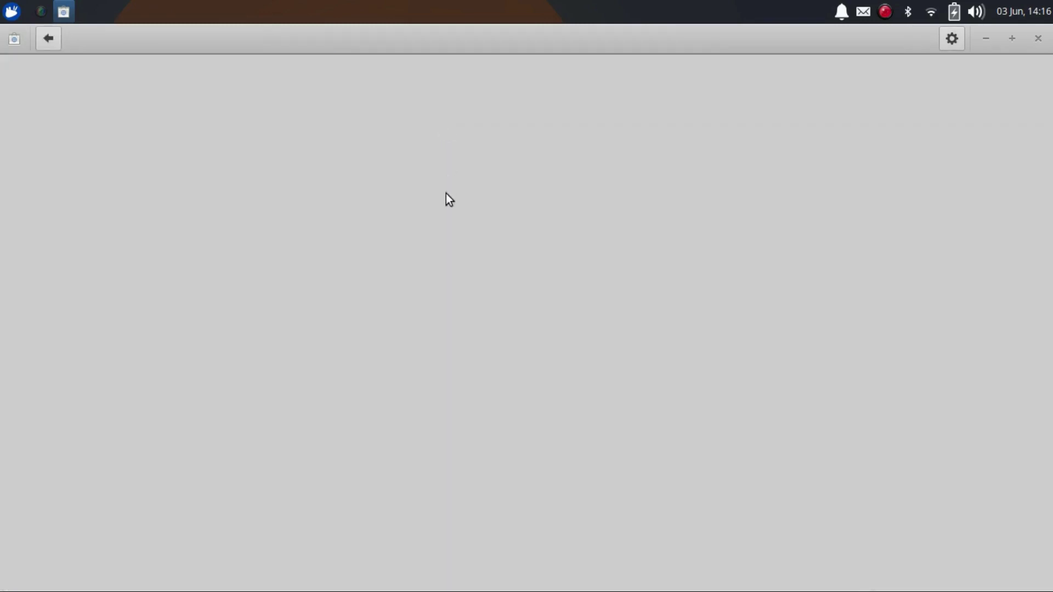
{"action": "left_click", "coordinate": [43, 36]}
{"action": "scroll", "coordinate": [484, 299], "scroll_direction": "down", "scroll_amount": 5}
{"action": "left_click", "coordinate": [409, 346]}
{"action": "scroll", "coordinate": [406, 344], "scroll_direction": "down", "scroll_amount": 6}
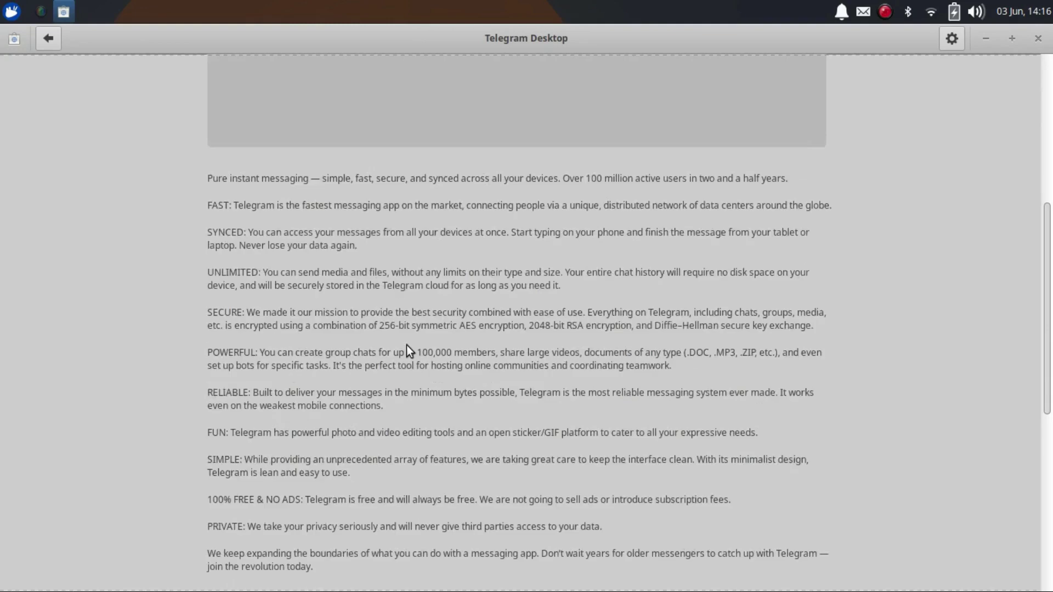
{"action": "scroll", "coordinate": [406, 344], "scroll_direction": "down", "scroll_amount": 7}
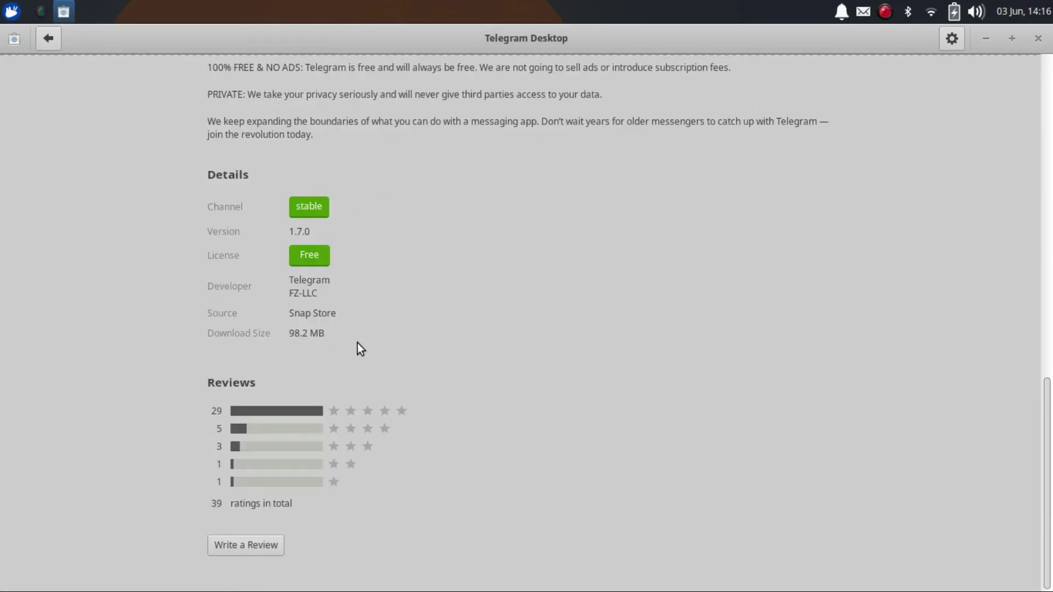
Return to the telegram search results and open the second Telegram Desktop entry at the end of the list.
{"action": "left_click", "coordinate": [47, 39]}
{"action": "scroll", "coordinate": [520, 308], "scroll_direction": "up", "scroll_amount": 4}
{"action": "scroll", "coordinate": [522, 308], "scroll_direction": "down", "scroll_amount": 6}
{"action": "scroll", "coordinate": [498, 320], "scroll_direction": "down", "scroll_amount": 10}
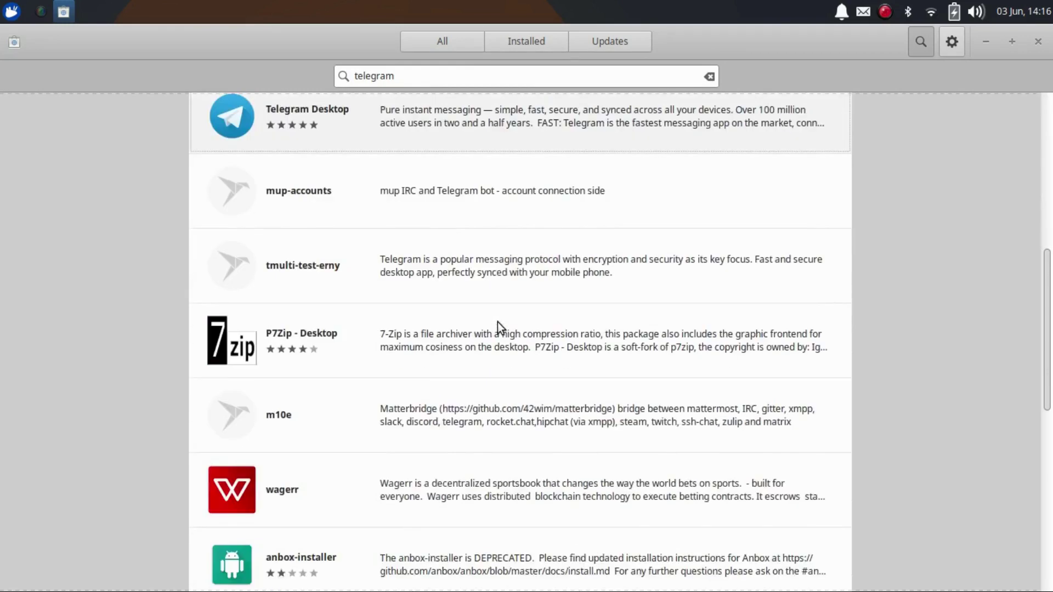
{"action": "scroll", "coordinate": [505, 312], "scroll_direction": "down", "scroll_amount": 2}
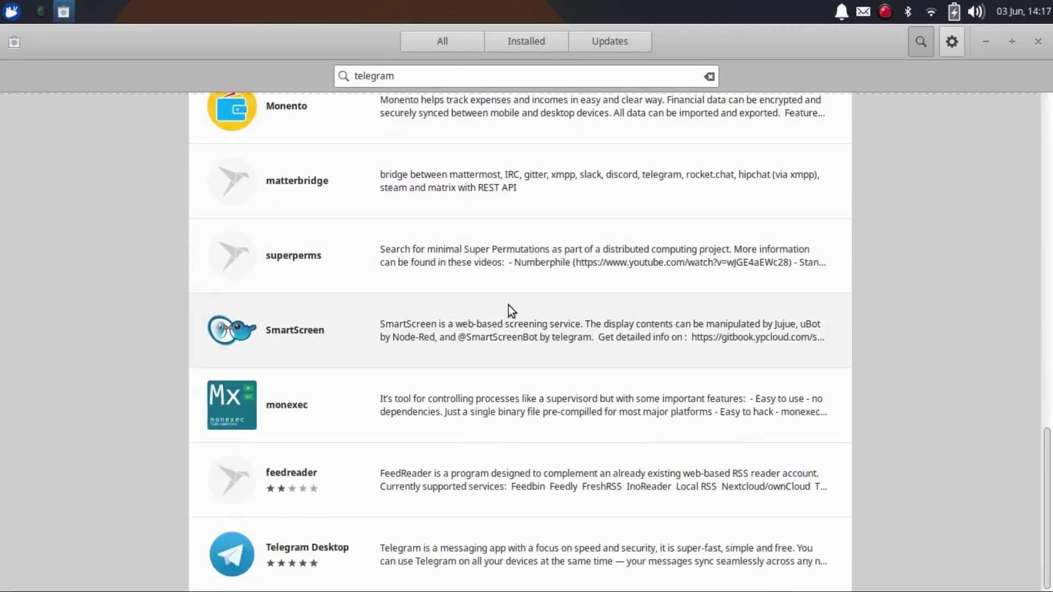
{"action": "left_click", "coordinate": [456, 555]}
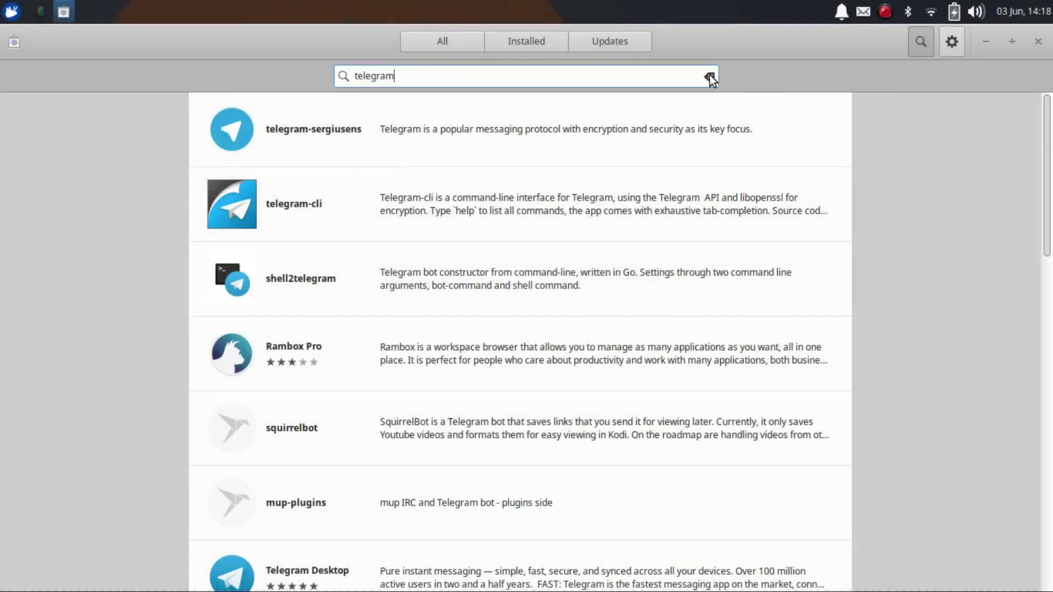
Clear the telegram search and expand the full set of categories on the store's front page.
{"action": "left_click", "coordinate": [709, 77]}
{"action": "left_click", "coordinate": [458, 44]}
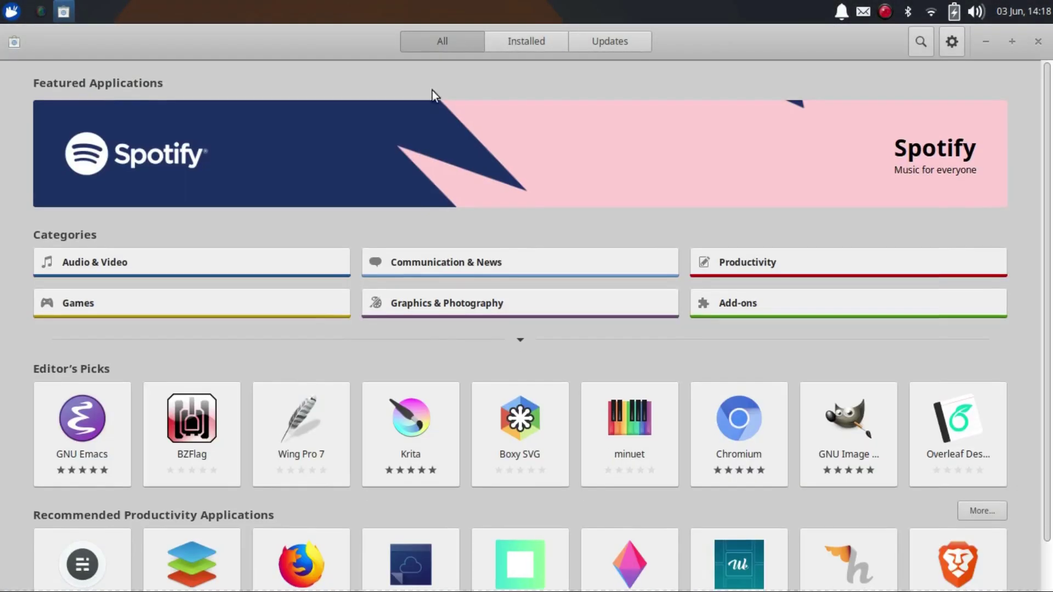
{"action": "left_click", "coordinate": [517, 341]}
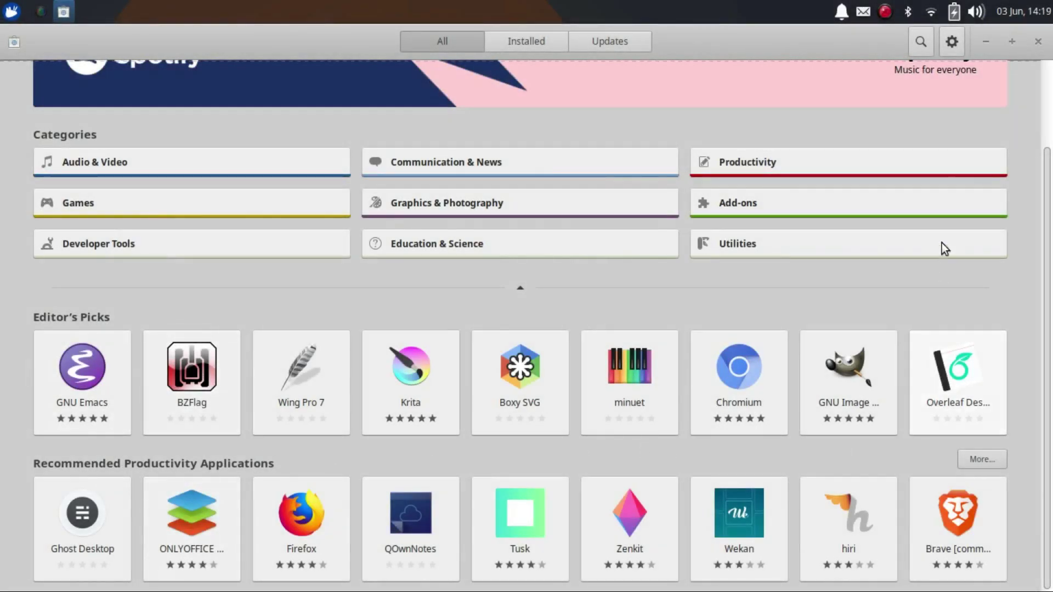
Close the Software store and look through the Settings category of the applications menu for the Settings Manager.
{"action": "left_click", "coordinate": [1038, 43]}
{"action": "left_click", "coordinate": [3, 8]}
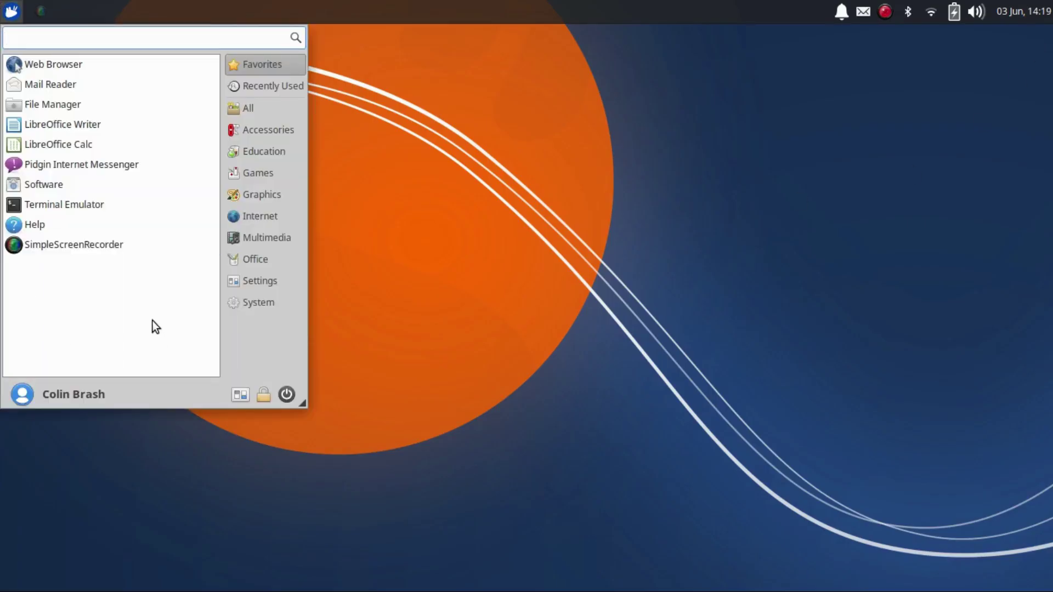
{"action": "left_click", "coordinate": [254, 285]}
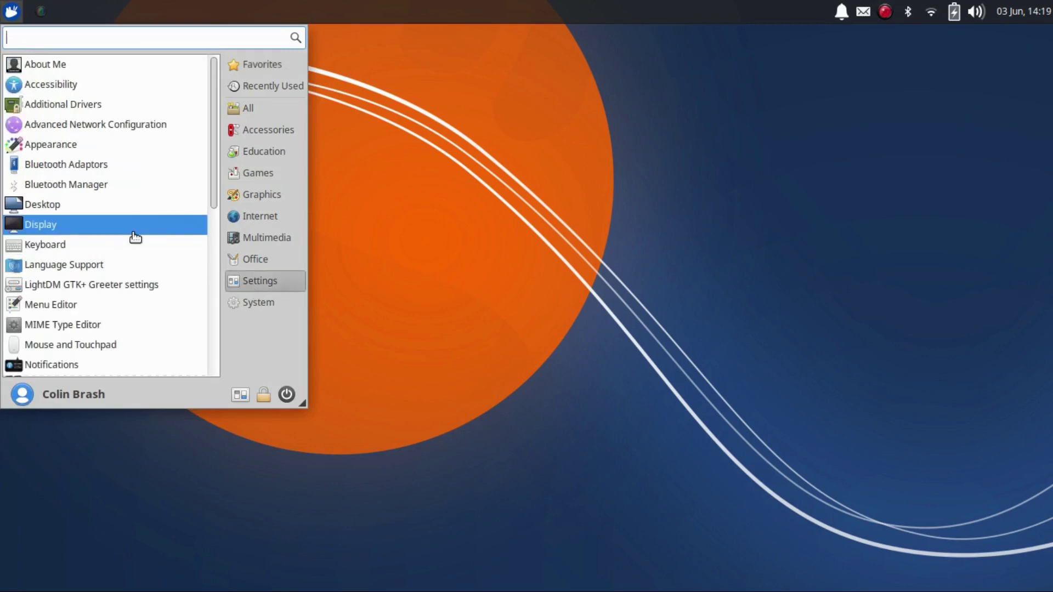
{"action": "scroll", "coordinate": [134, 237], "scroll_direction": "down", "scroll_amount": 6}
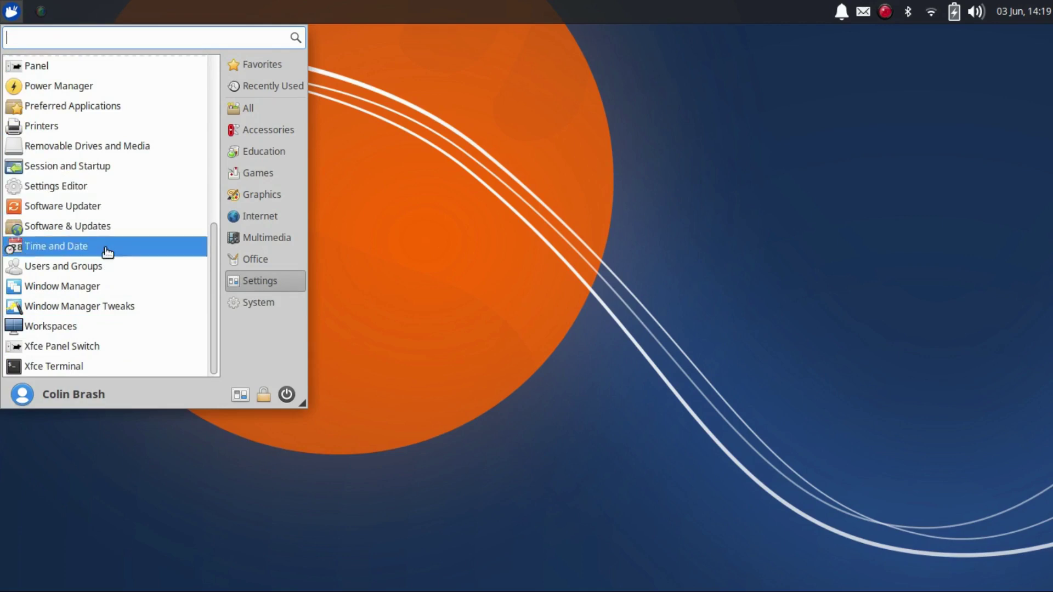
{"action": "scroll", "coordinate": [125, 269], "scroll_direction": "up", "scroll_amount": 3}
{"action": "scroll", "coordinate": [126, 269], "scroll_direction": "up", "scroll_amount": 3}
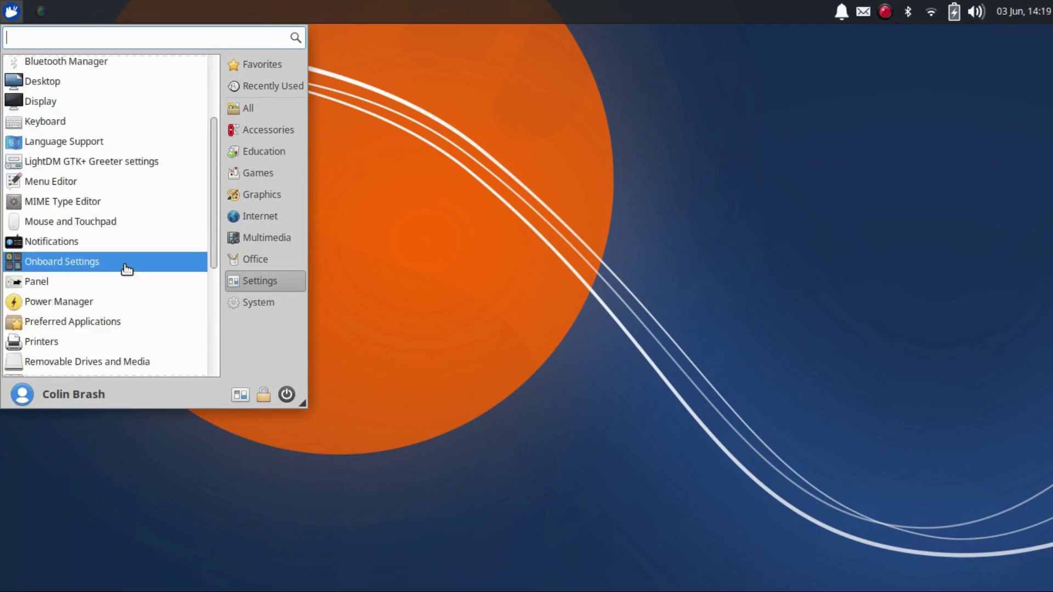
{"action": "scroll", "coordinate": [126, 269], "scroll_direction": "down", "scroll_amount": 3}
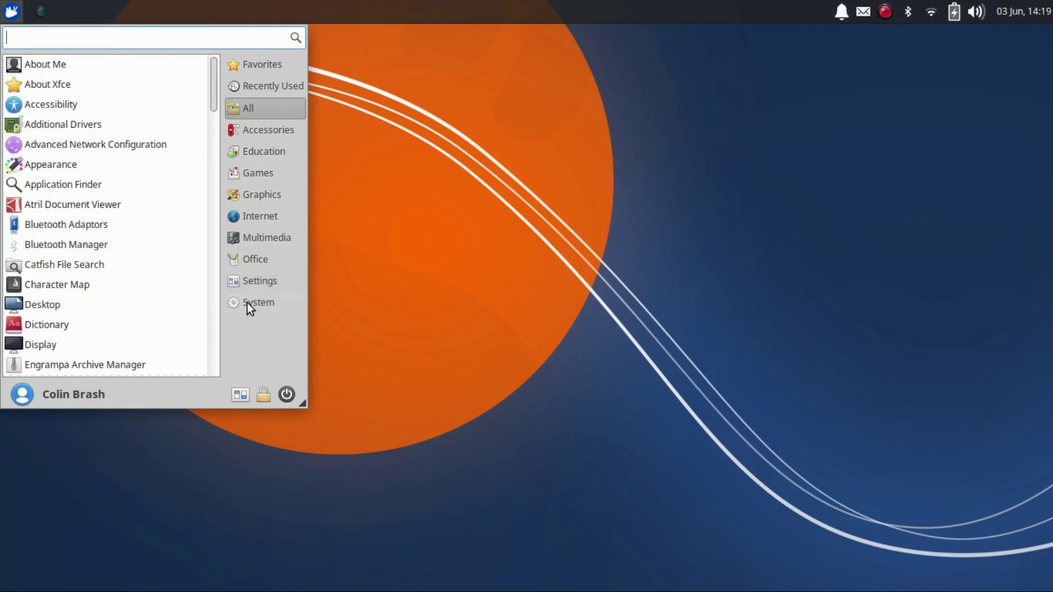
Check the applications menu's System category, and scan the entire Settings category again for the Settings Manager.
{"action": "left_click", "coordinate": [253, 306]}
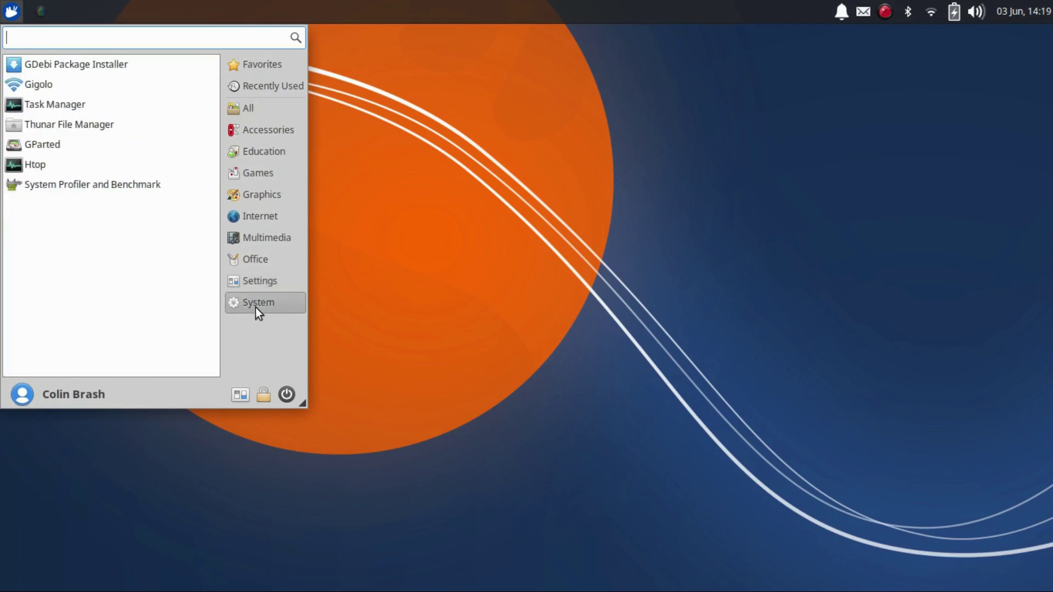
{"action": "left_click", "coordinate": [258, 286]}
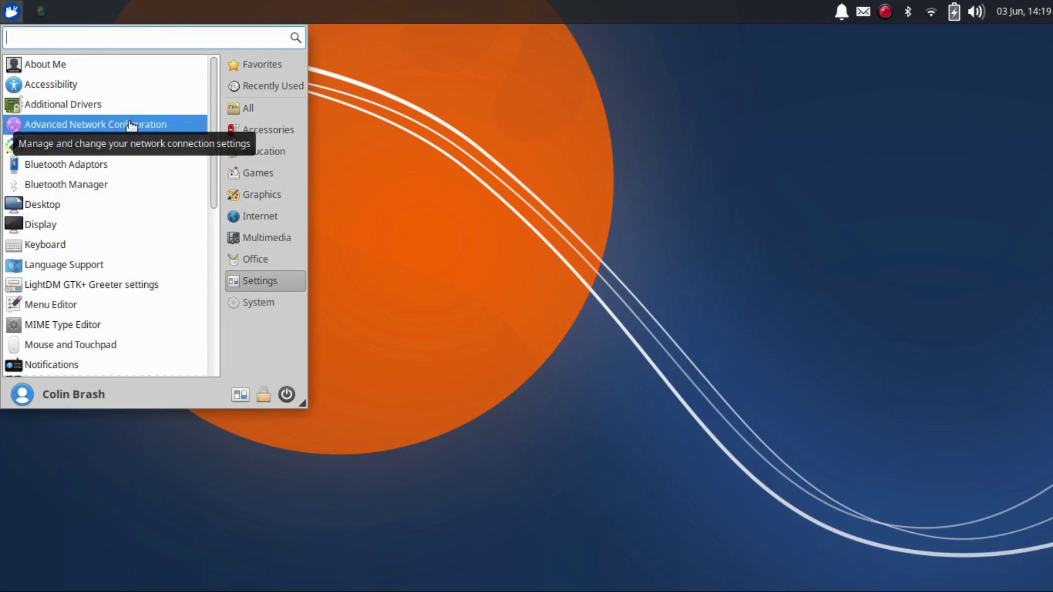
{"action": "scroll", "coordinate": [121, 192], "scroll_direction": "down", "scroll_amount": 1}
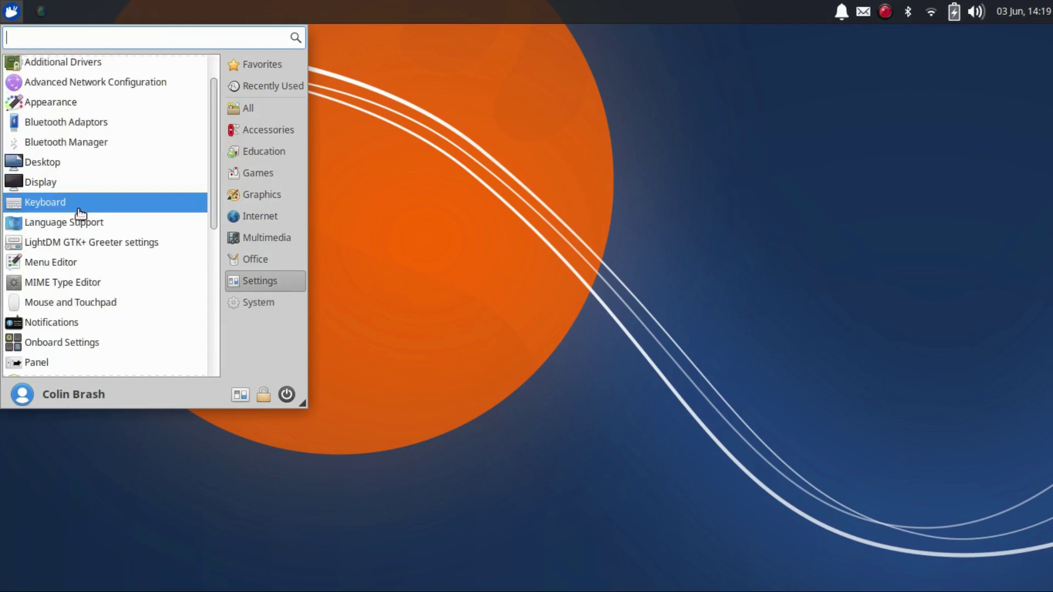
{"action": "scroll", "coordinate": [106, 227], "scroll_direction": "down", "scroll_amount": 1}
{"action": "scroll", "coordinate": [106, 227], "scroll_direction": "down", "scroll_amount": 2}
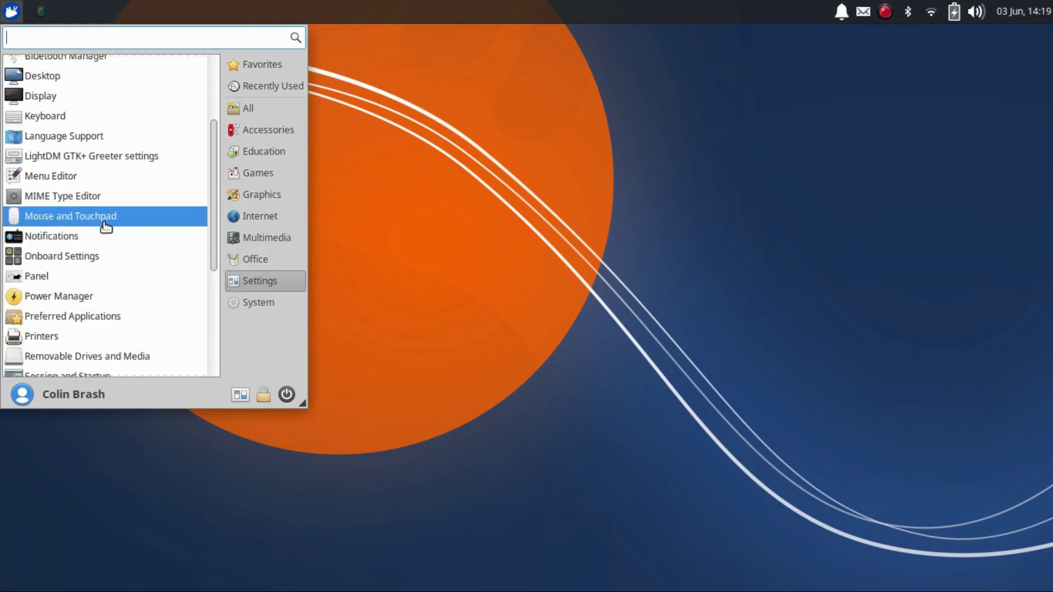
{"action": "scroll", "coordinate": [106, 227], "scroll_direction": "down", "scroll_amount": 1}
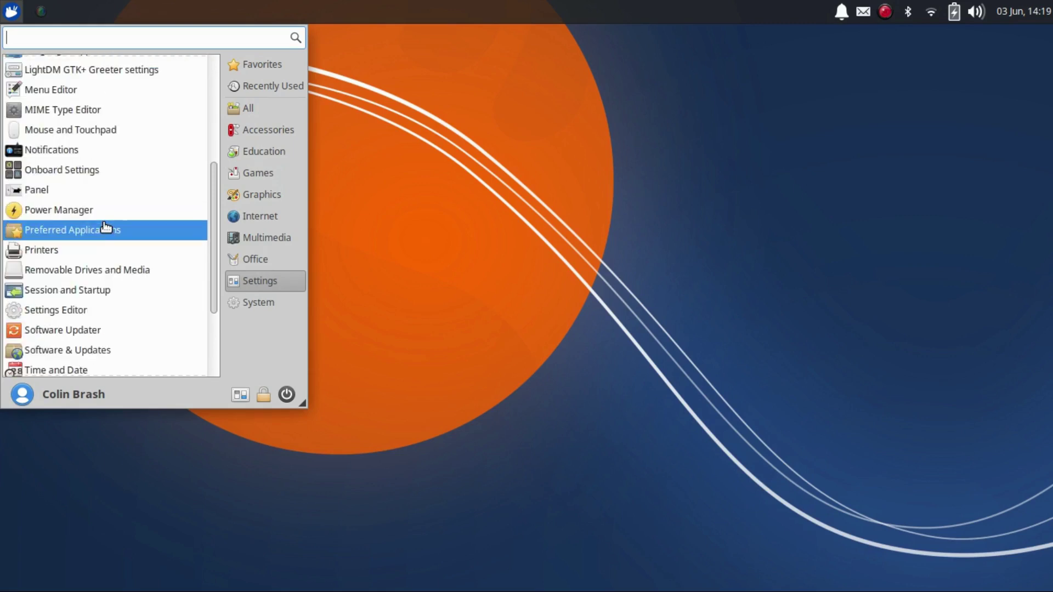
{"action": "scroll", "coordinate": [106, 227], "scroll_direction": "down", "scroll_amount": 3}
Search the applications menu for "sett" to find the Settings Manager, and return to the menu's Favorites list.
{"action": "type", "text": "sett"}
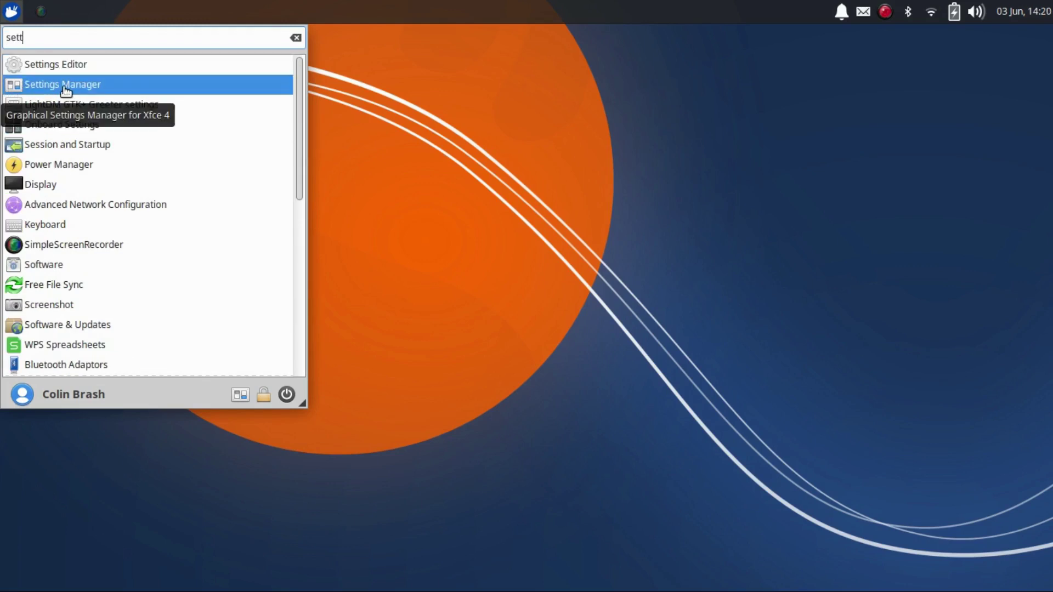
{"action": "left_click", "coordinate": [16, 13]}
{"action": "left_click", "coordinate": [15, 13]}
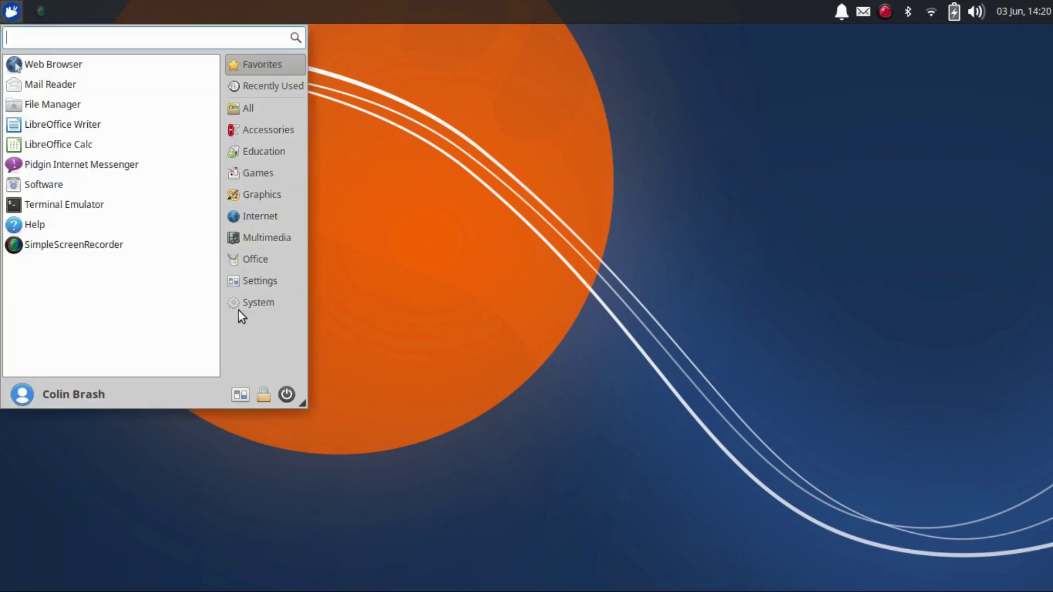
Recheck the System category and the complete Settings category for a Settings Manager entry.
{"action": "left_click", "coordinate": [254, 307]}
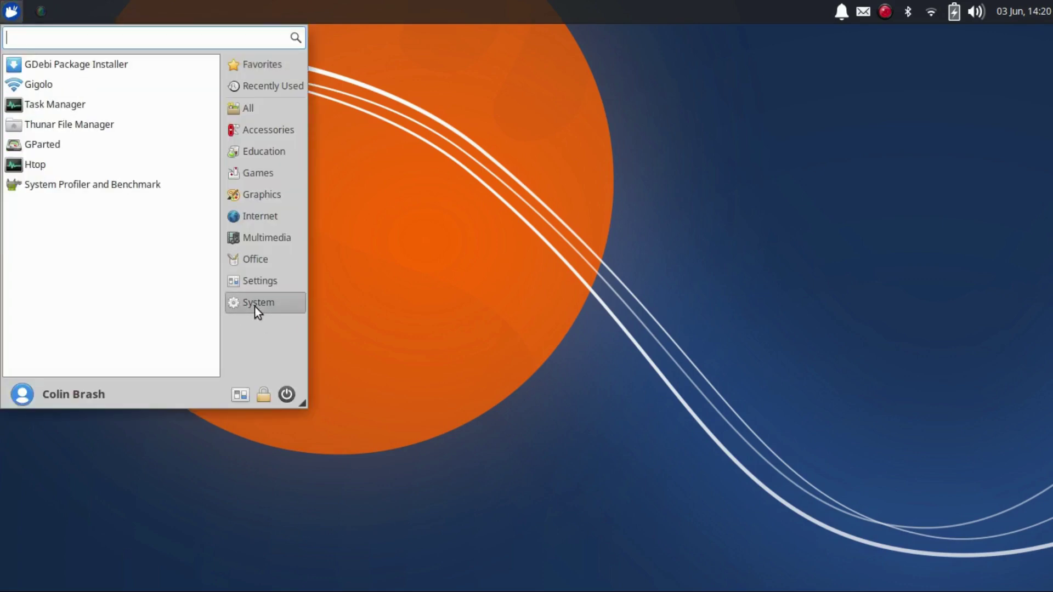
{"action": "left_click", "coordinate": [253, 284]}
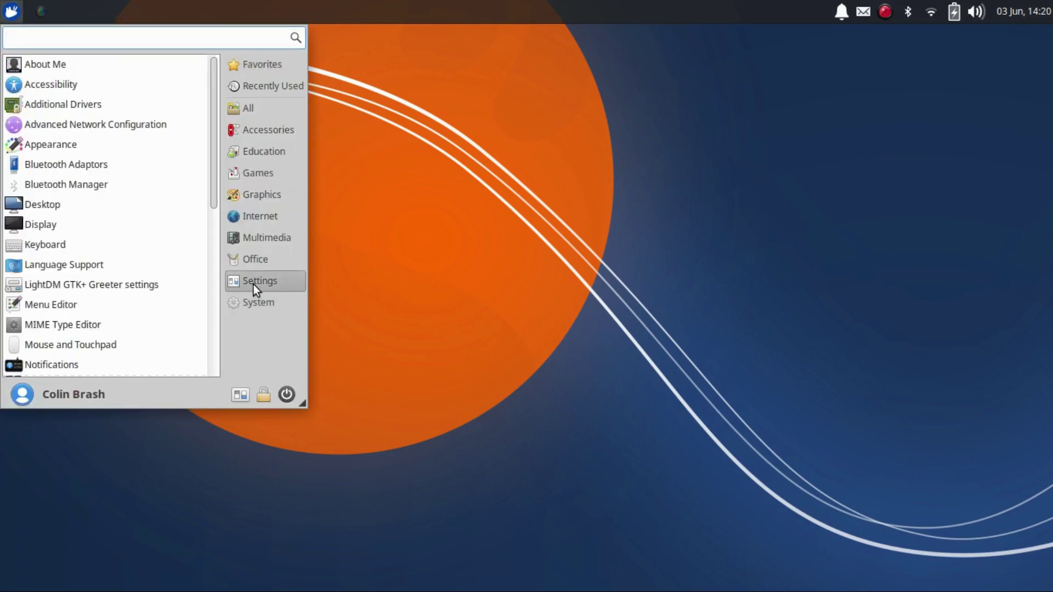
{"action": "scroll", "coordinate": [97, 147], "scroll_direction": "down", "scroll_amount": 5}
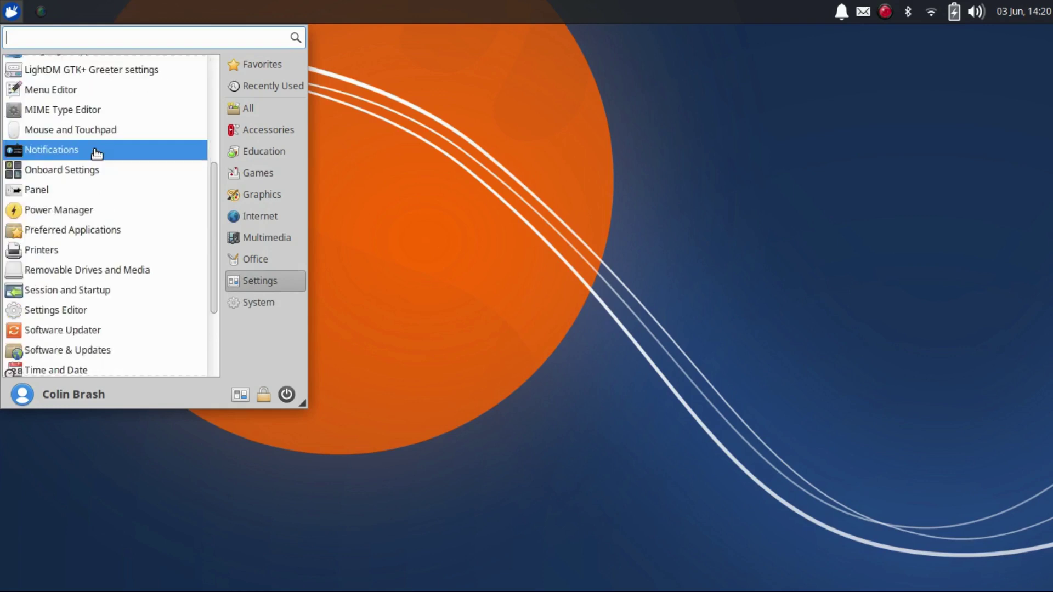
{"action": "scroll", "coordinate": [96, 288], "scroll_direction": "down", "scroll_amount": 3}
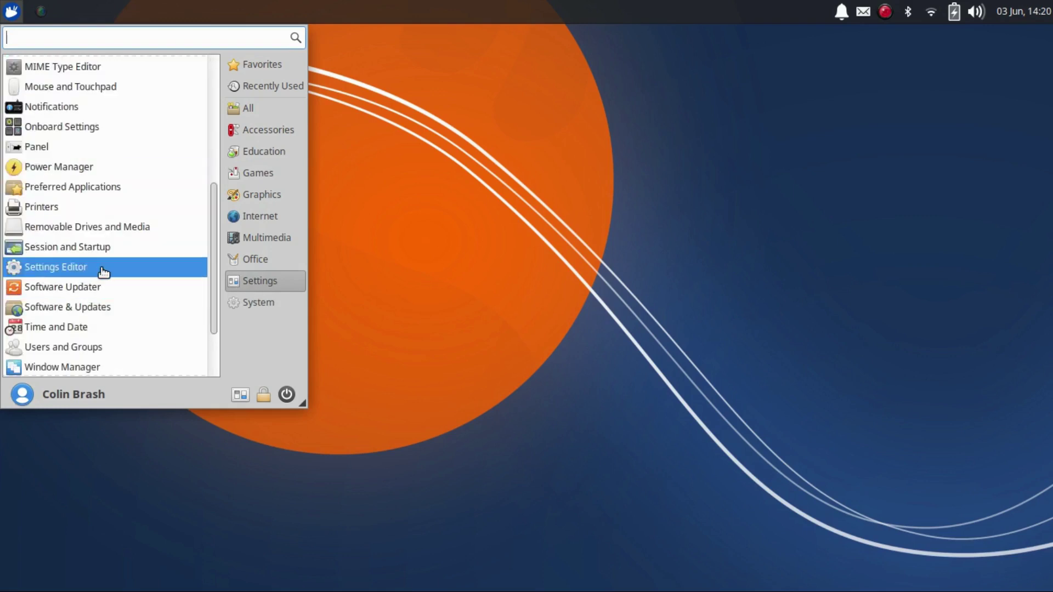
{"action": "scroll", "coordinate": [102, 282], "scroll_direction": "down", "scroll_amount": 2}
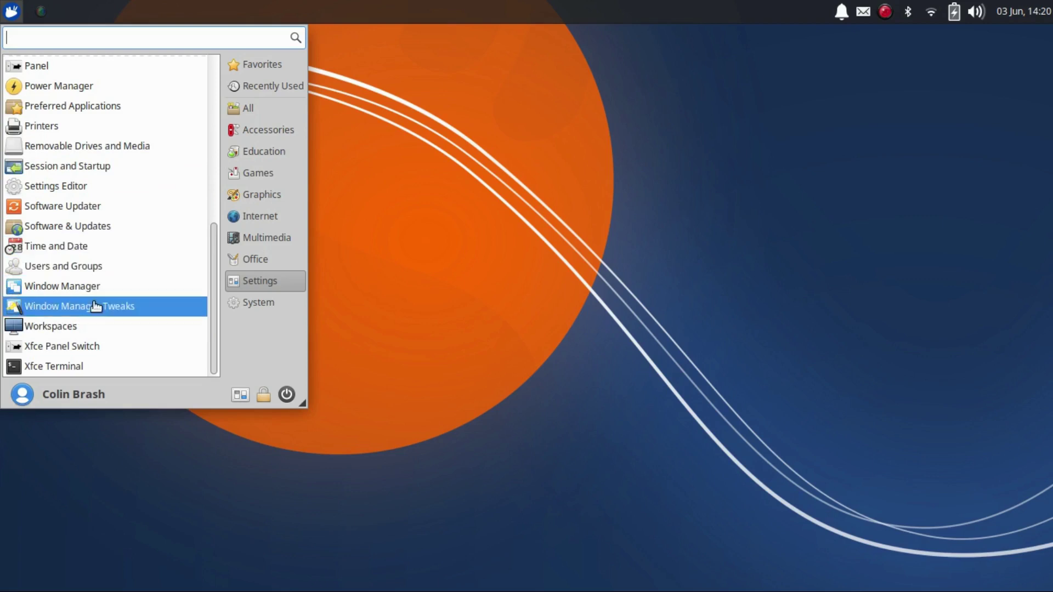
Look through the Office, Multimedia, Internet, Graphics, Games, Education and Accessories categories of the applications menu.
{"action": "left_click", "coordinate": [250, 259]}
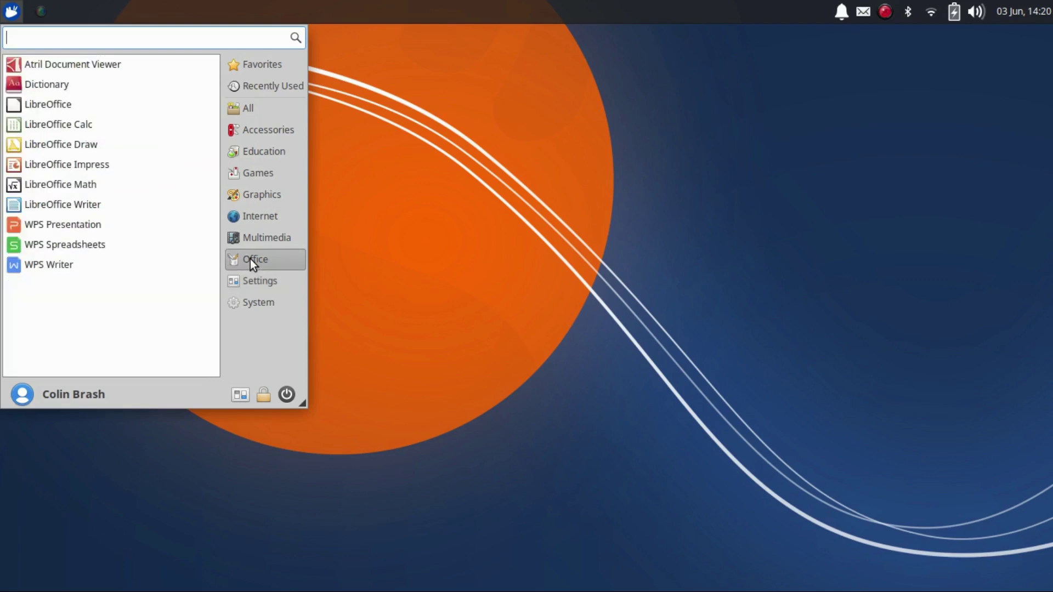
{"action": "left_click", "coordinate": [260, 238]}
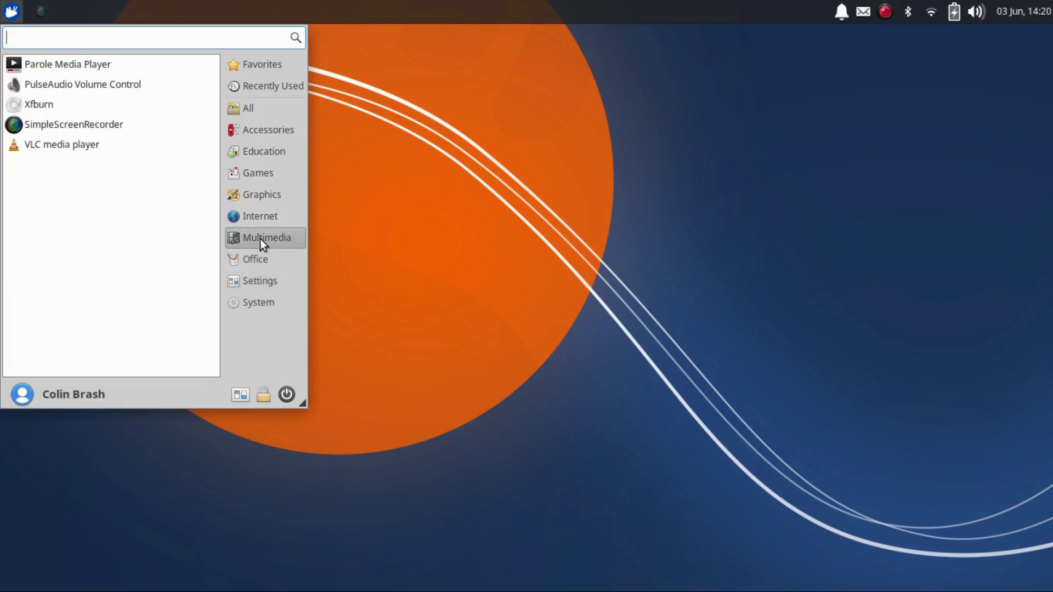
{"action": "left_click", "coordinate": [247, 217]}
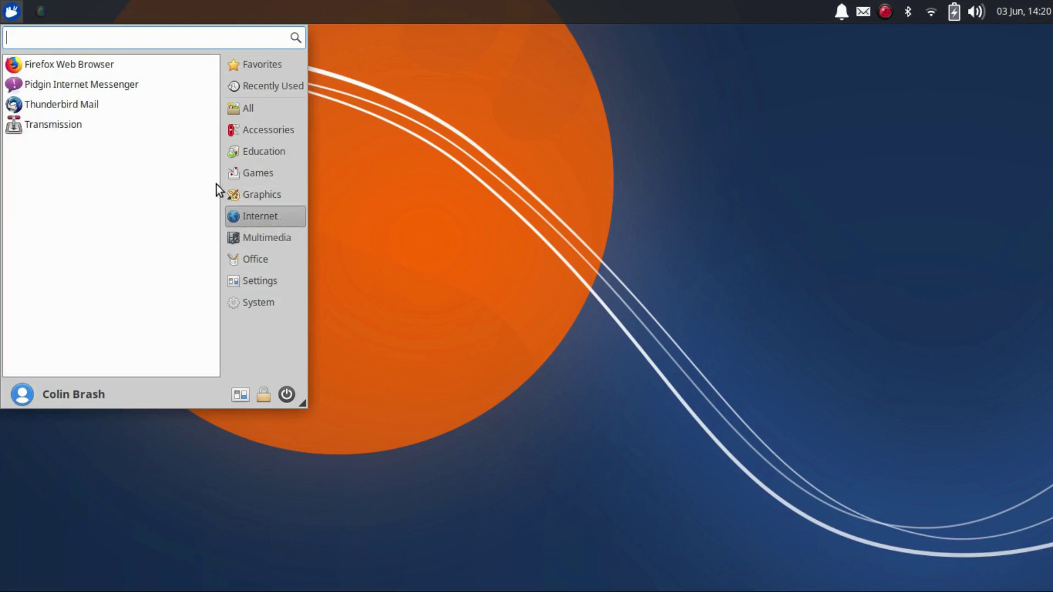
{"action": "left_click", "coordinate": [255, 193]}
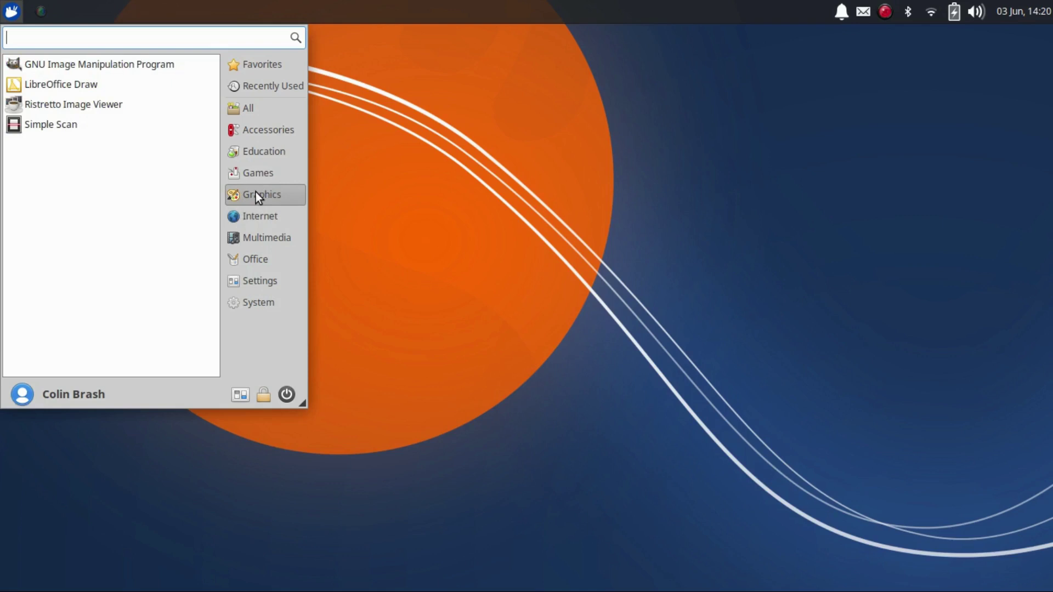
{"action": "left_click", "coordinate": [261, 173]}
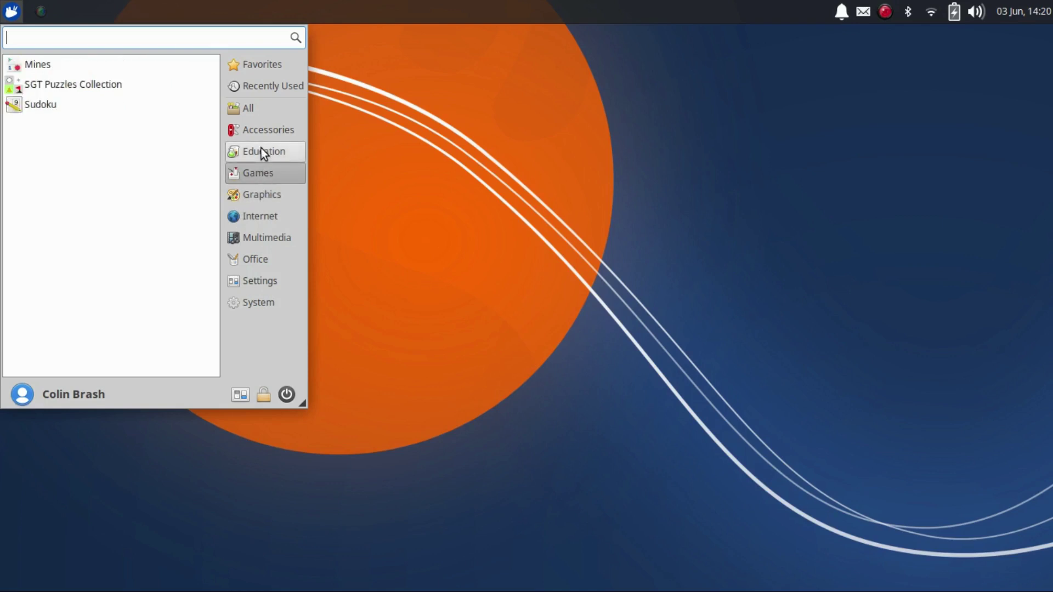
{"action": "left_click", "coordinate": [261, 149]}
{"action": "left_click", "coordinate": [261, 128]}
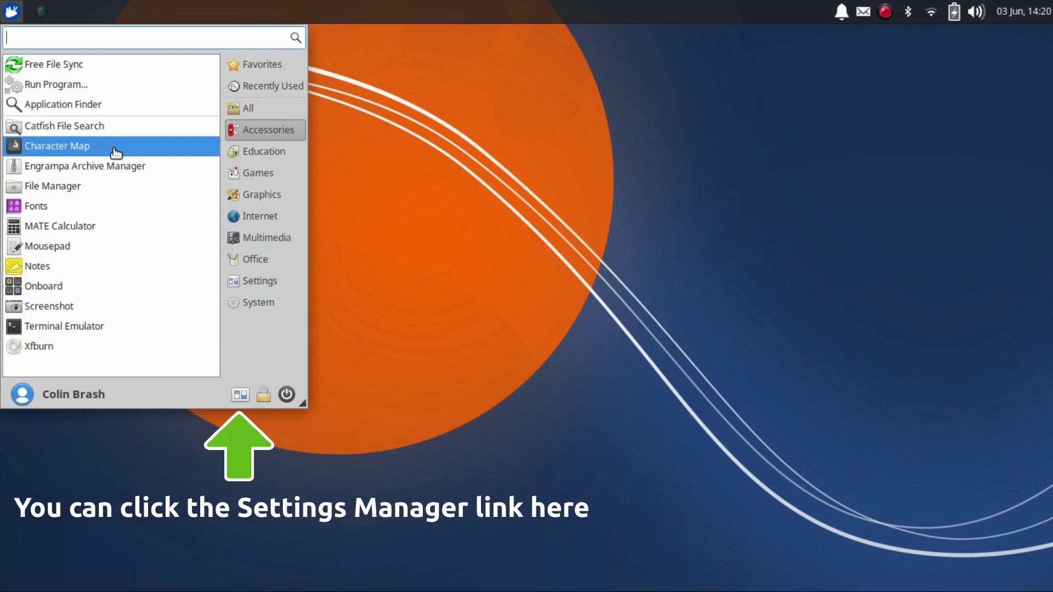
Find the Settings Manager in the list of all applications, open it and maximize its window.
{"action": "left_click", "coordinate": [253, 110]}
{"action": "scroll", "coordinate": [101, 169], "scroll_direction": "down", "scroll_amount": 5}
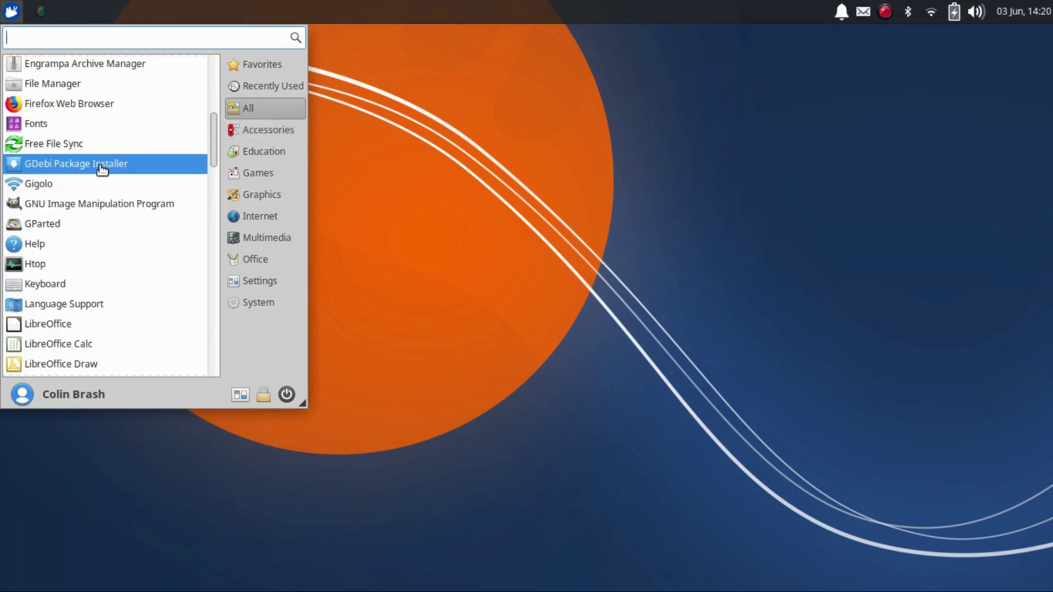
{"action": "scroll", "coordinate": [85, 200], "scroll_direction": "down", "scroll_amount": 10}
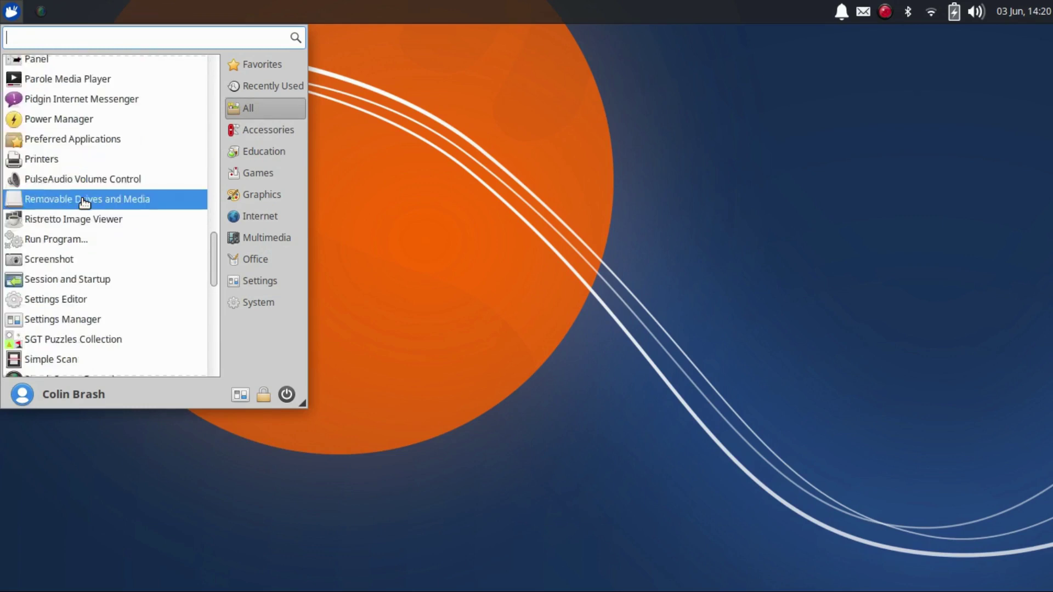
{"action": "scroll", "coordinate": [84, 201], "scroll_direction": "down", "scroll_amount": 2}
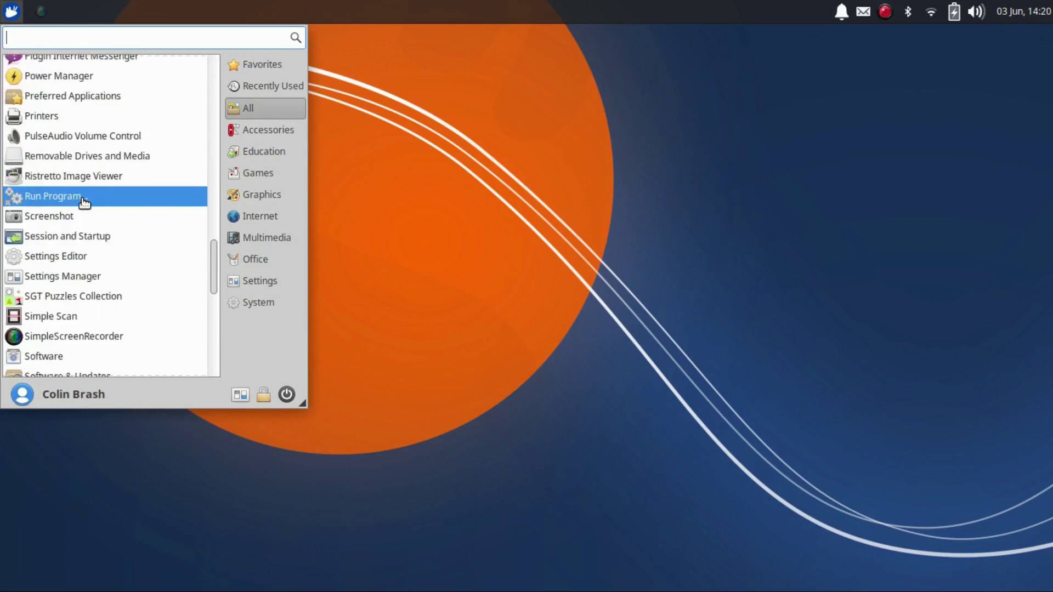
{"action": "left_click", "coordinate": [92, 276]}
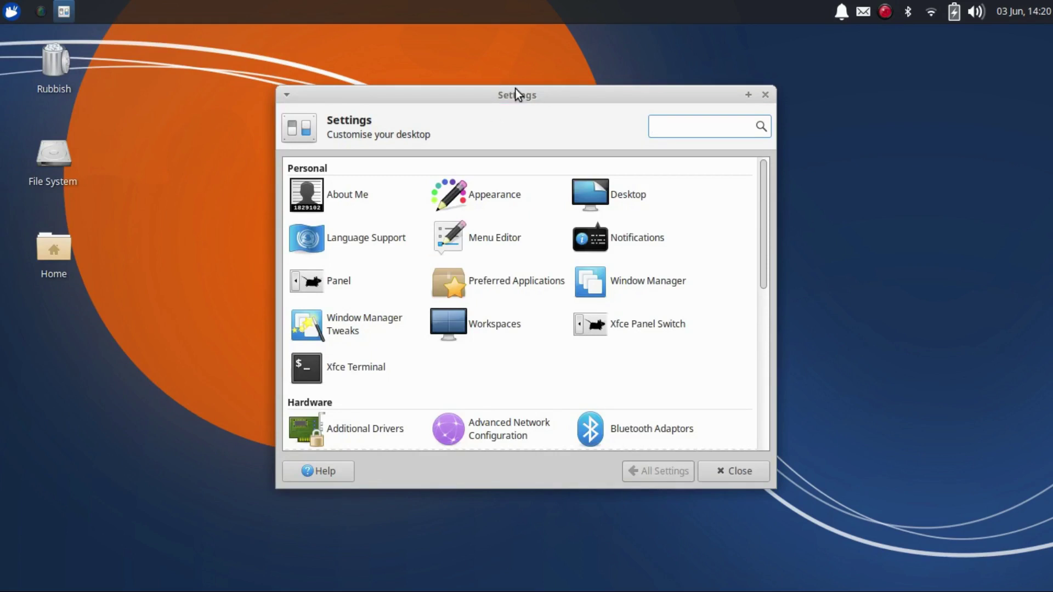
{"action": "double_click", "coordinate": [528, 97]}
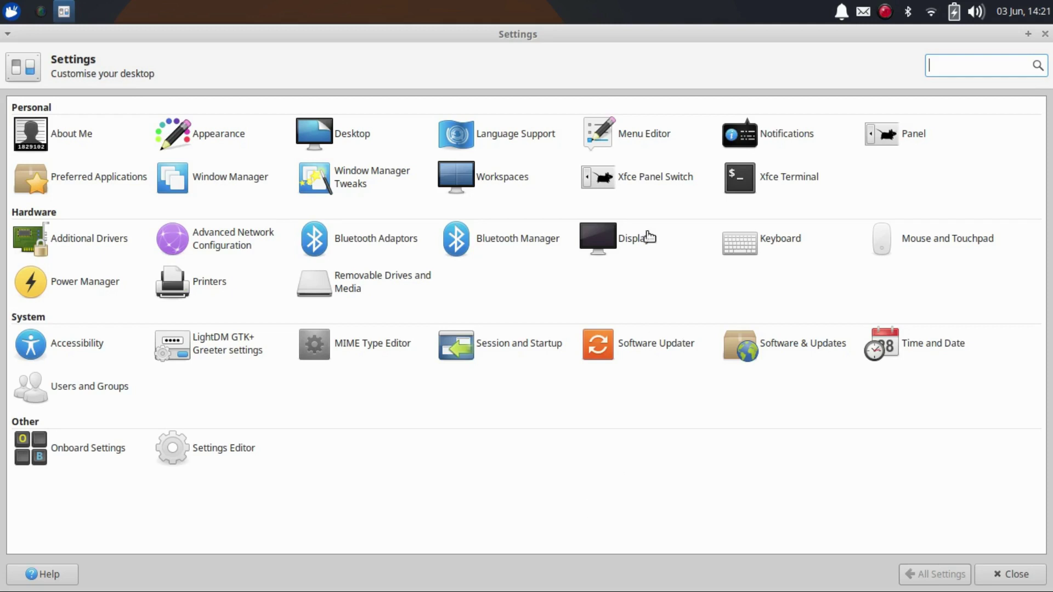
Open the Menu Editor, expand its Settings group and select the Settings Manager entry to show its details.
{"action": "left_click", "coordinate": [631, 132]}
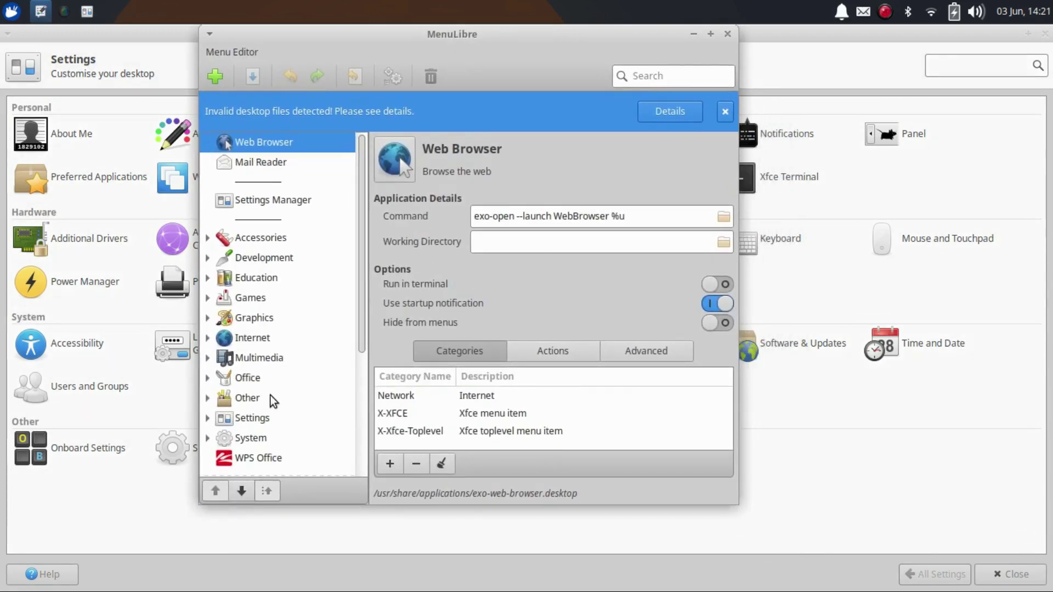
{"action": "left_click", "coordinate": [207, 418]}
{"action": "scroll", "coordinate": [294, 378], "scroll_direction": "down", "scroll_amount": 5}
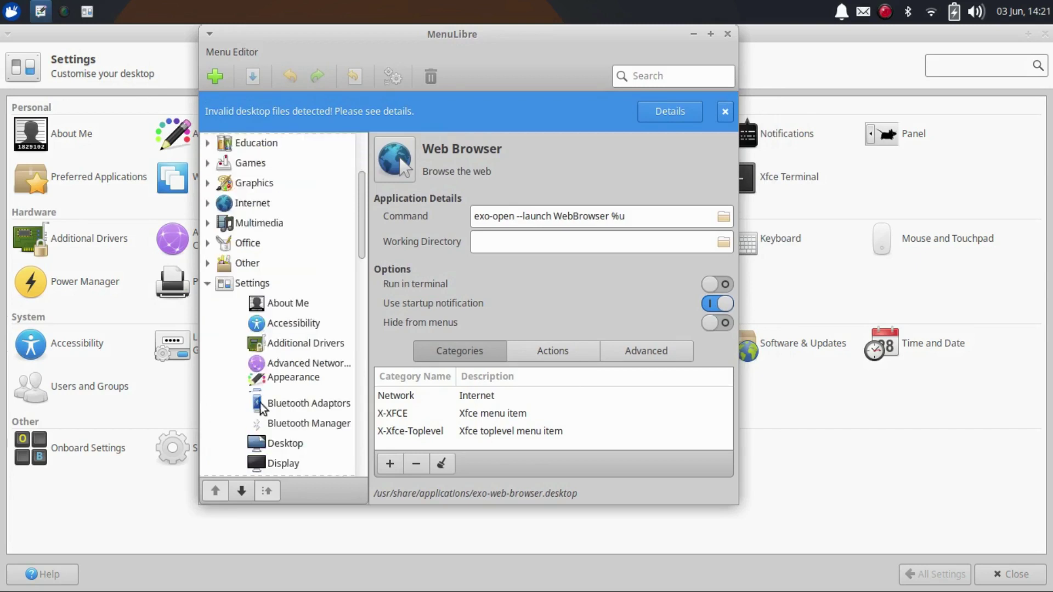
{"action": "scroll", "coordinate": [294, 379], "scroll_direction": "down", "scroll_amount": 6}
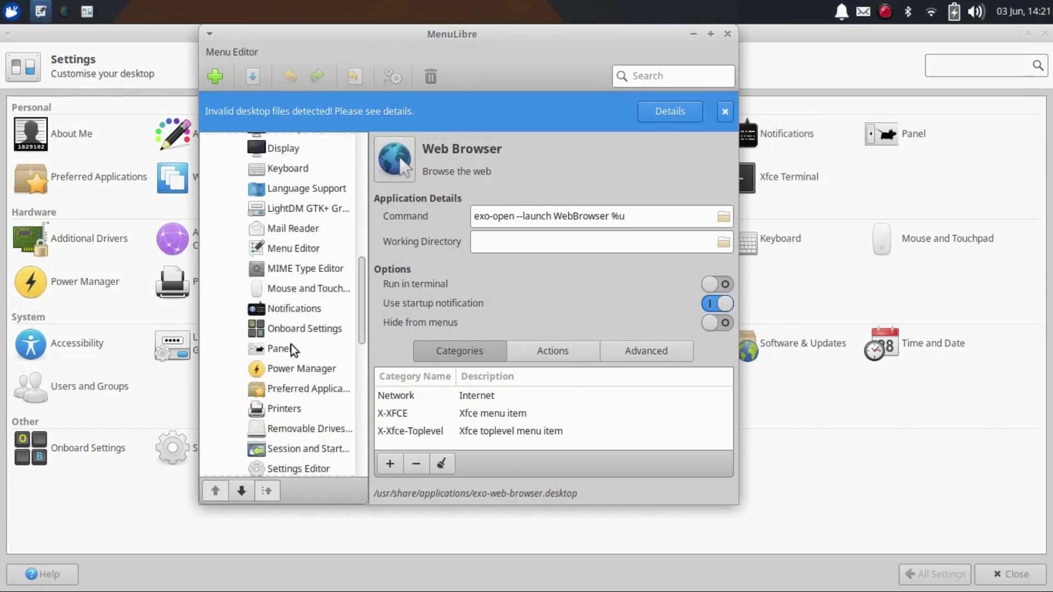
{"action": "left_click", "coordinate": [287, 398]}
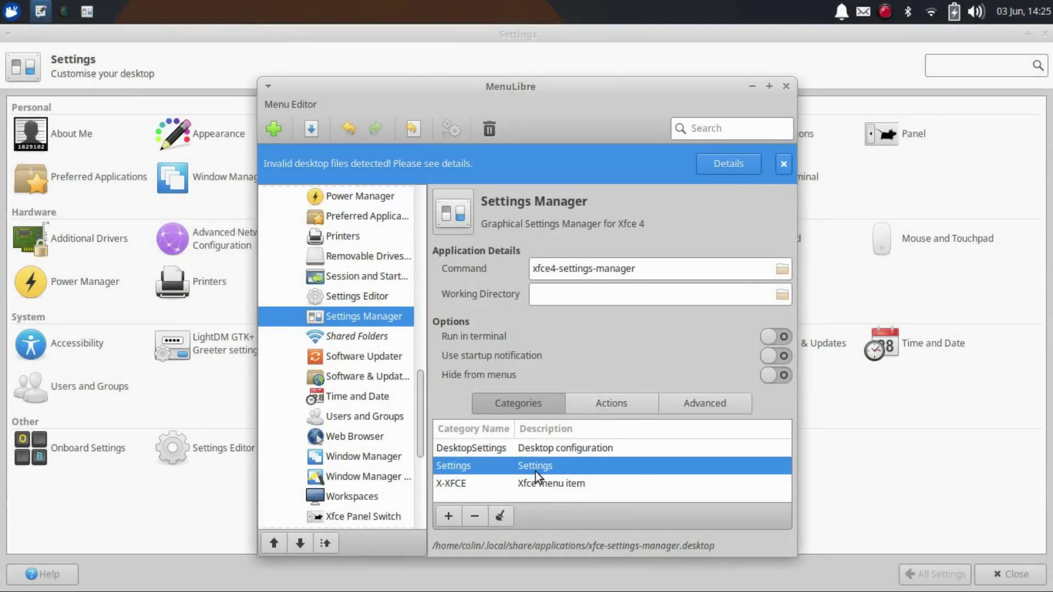
View the category choices for the Settings Manager's Settings category, dismiss them without a change and close MenuLibre.
{"action": "left_click", "coordinate": [459, 464]}
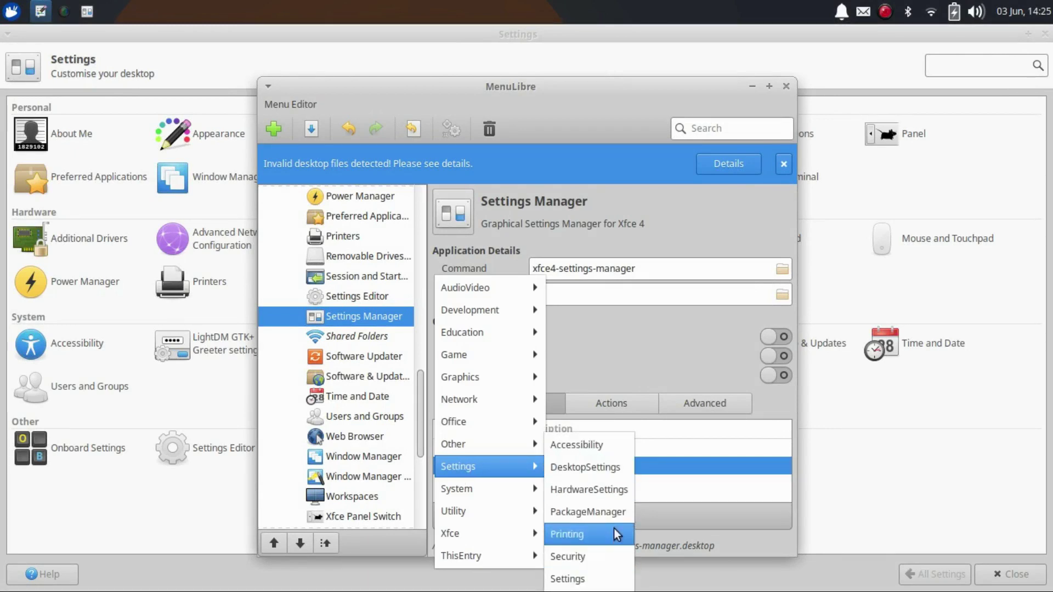
{"action": "left_click", "coordinate": [681, 359]}
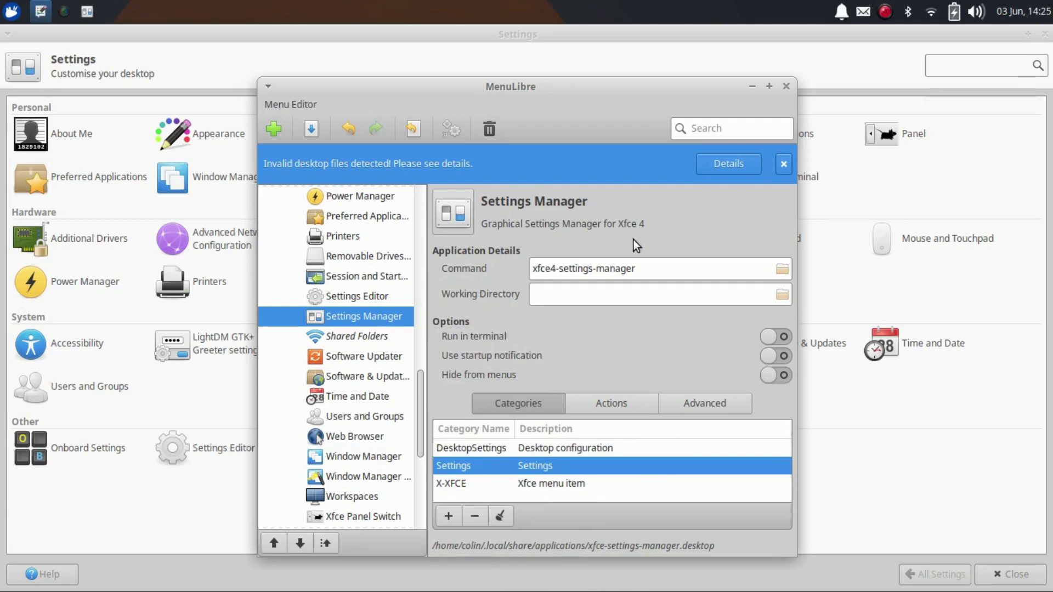
{"action": "left_click", "coordinate": [786, 87]}
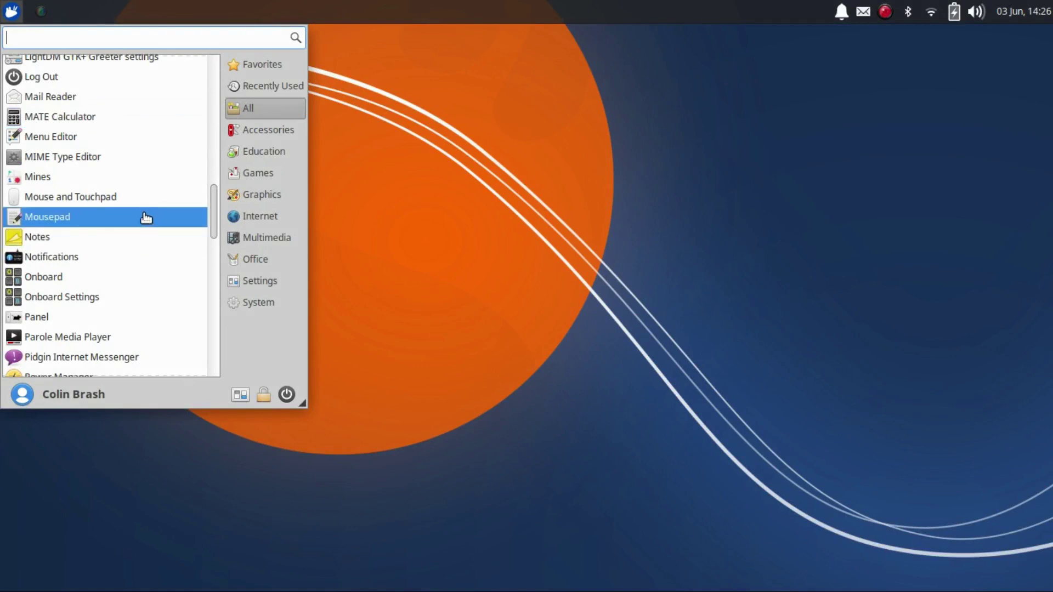
Find Xfce Panel Switch in the list of all applications, open it to view the saved panel layouts and close it.
{"action": "scroll", "coordinate": [145, 218], "scroll_direction": "down", "scroll_amount": 10}
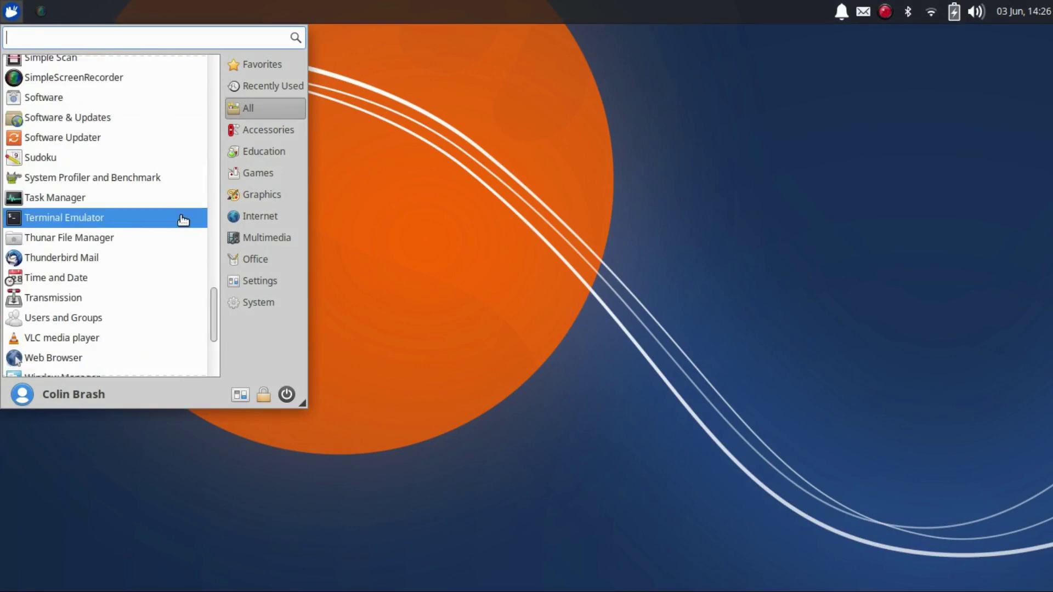
{"action": "scroll", "coordinate": [141, 215], "scroll_direction": "down", "scroll_amount": 5}
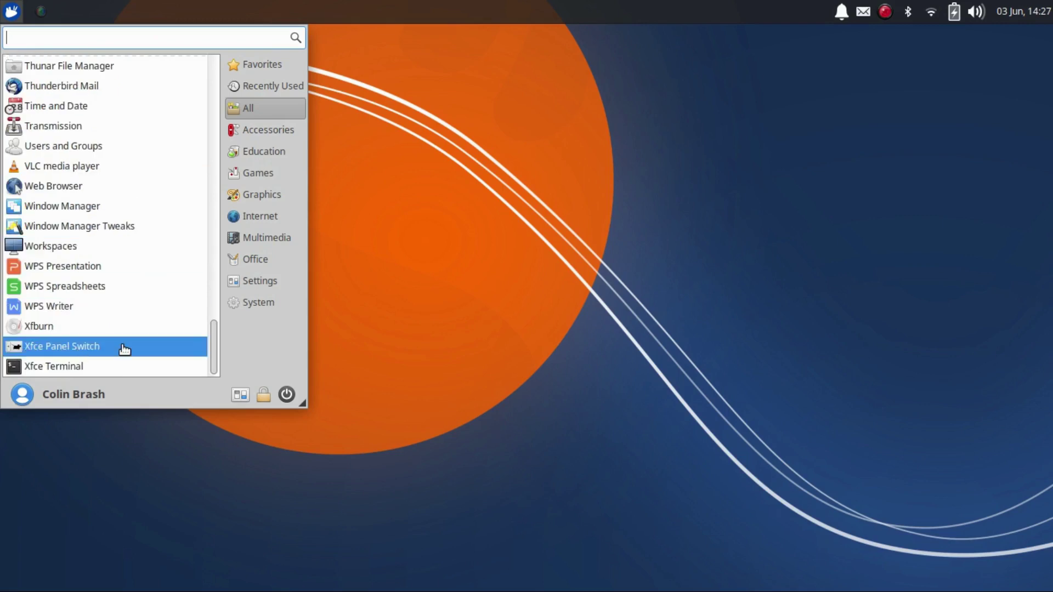
{"action": "left_click", "coordinate": [113, 351]}
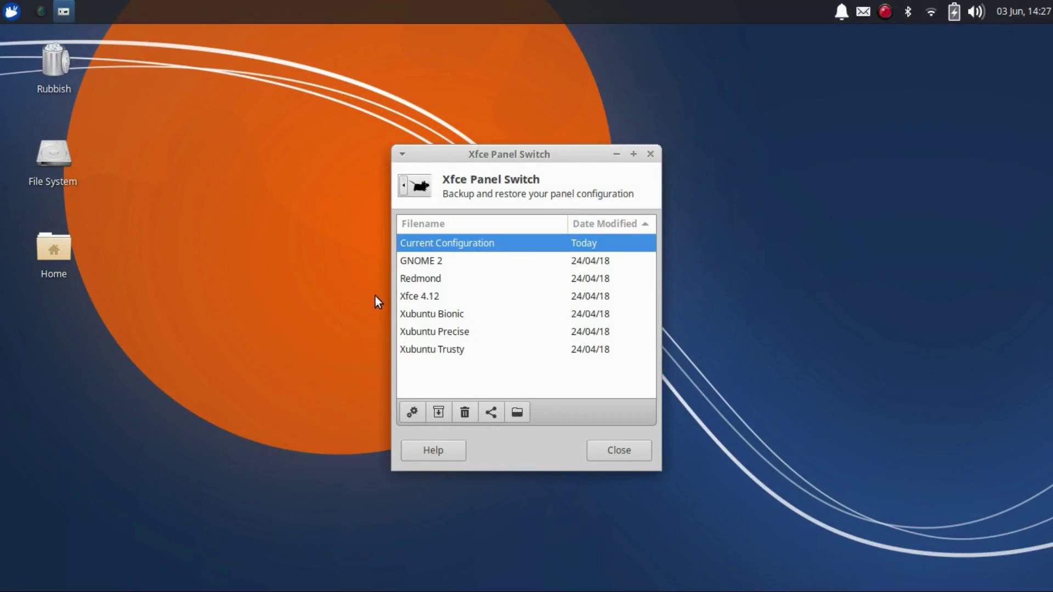
{"action": "left_click", "coordinate": [627, 447]}
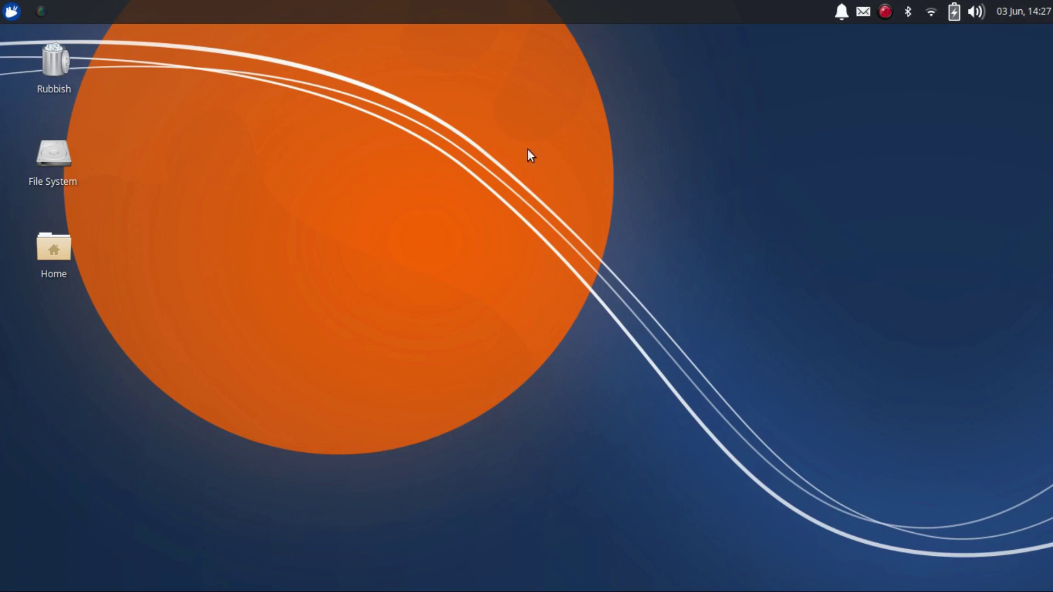
Unlock the panel in its preferences, move it to the bottom edge of the desktop, lock it again and close the preferences.
{"action": "right_click", "coordinate": [394, 11]}
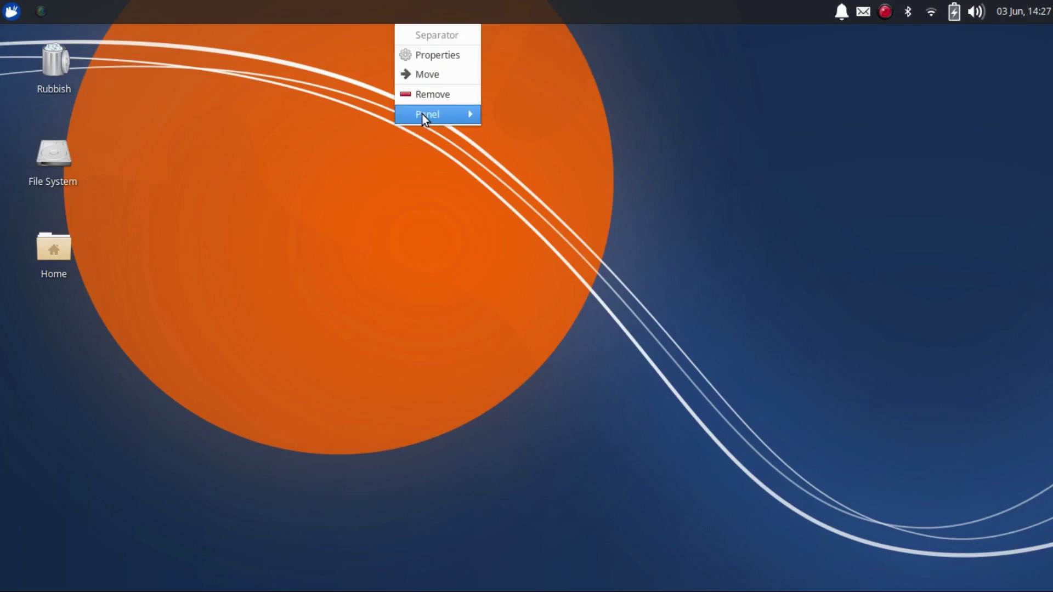
{"action": "mouse_move", "coordinate": [423, 114]}
{"action": "left_click", "coordinate": [531, 143]}
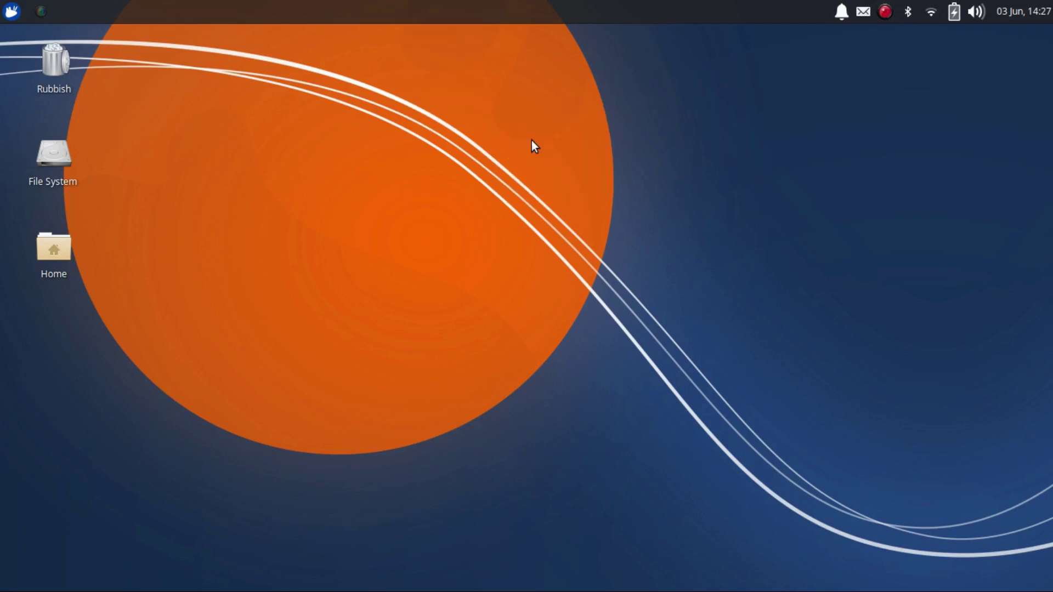
{"action": "left_click", "coordinate": [459, 289]}
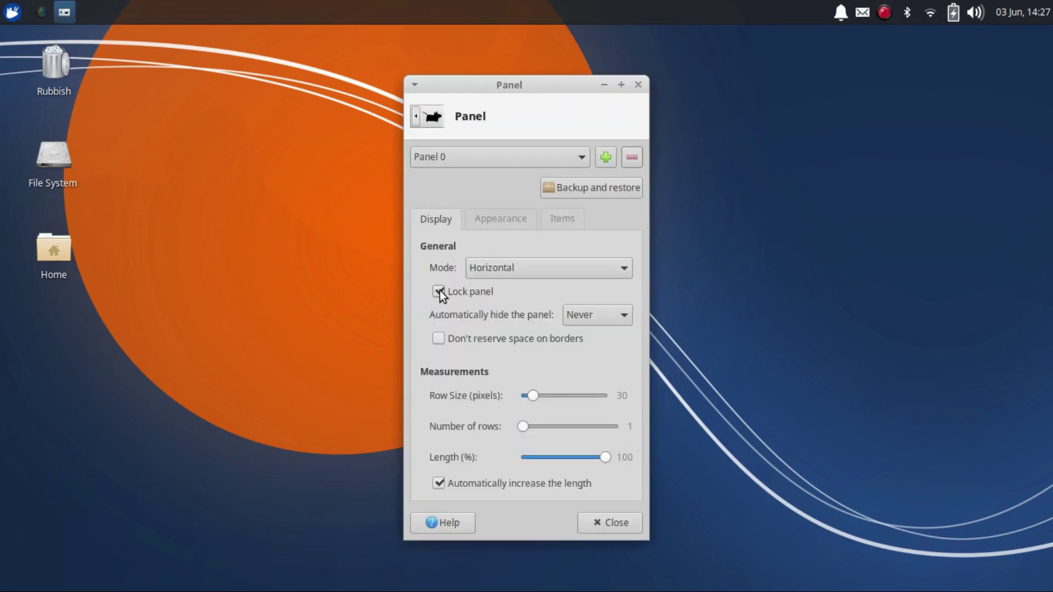
{"action": "left_click_drag", "start_coordinate": [4, 11], "coordinate": [1, 588]}
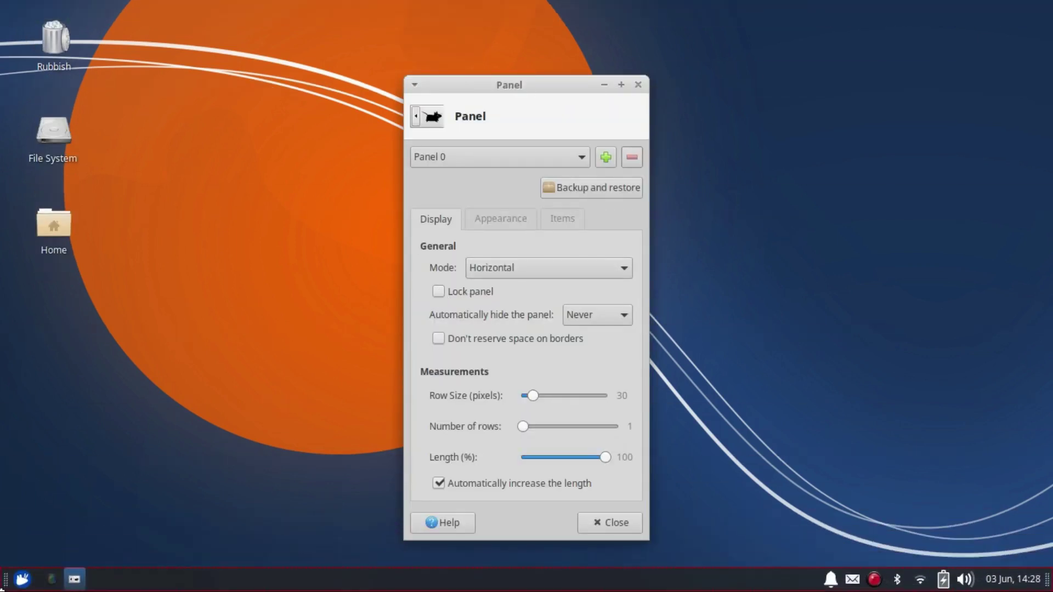
{"action": "left_click", "coordinate": [438, 291]}
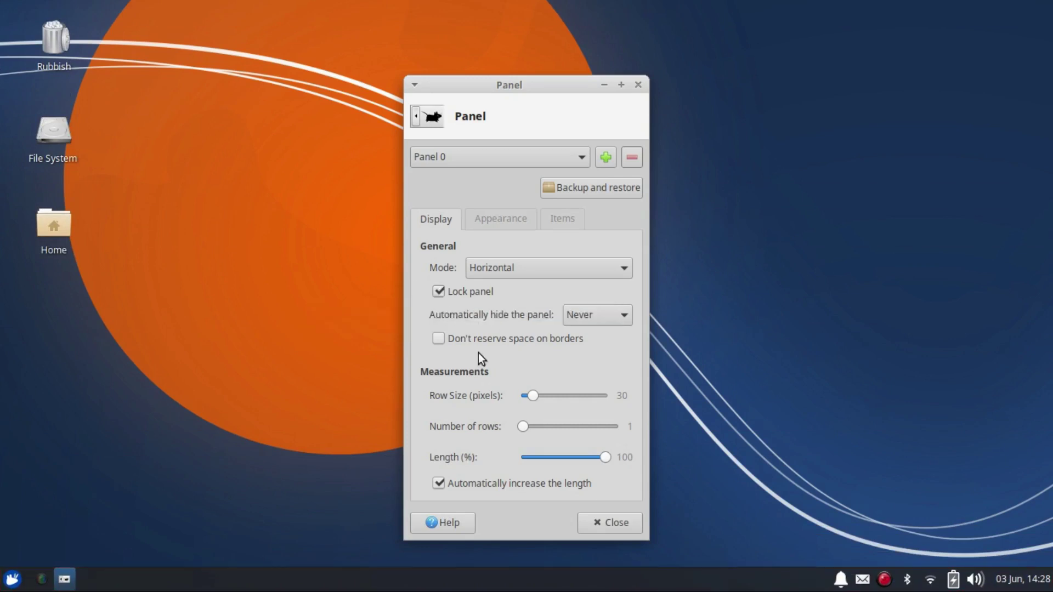
{"action": "left_click", "coordinate": [606, 528]}
View the context options of the moved panel, including its commands for adding new items and changing panel preferences.
{"action": "right_click", "coordinate": [479, 587]}
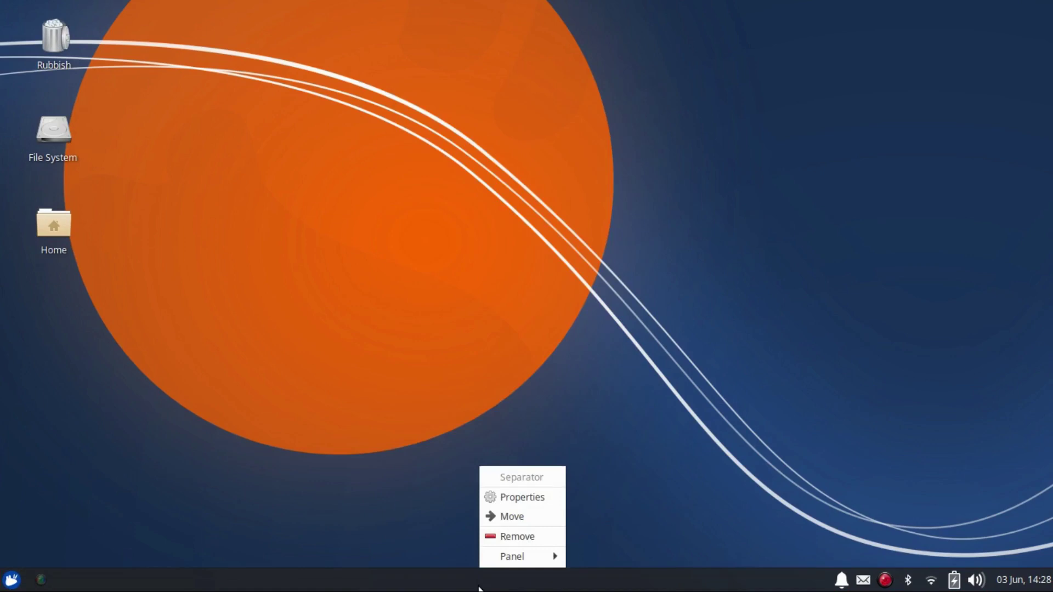
{"action": "left_click", "coordinate": [744, 425]}
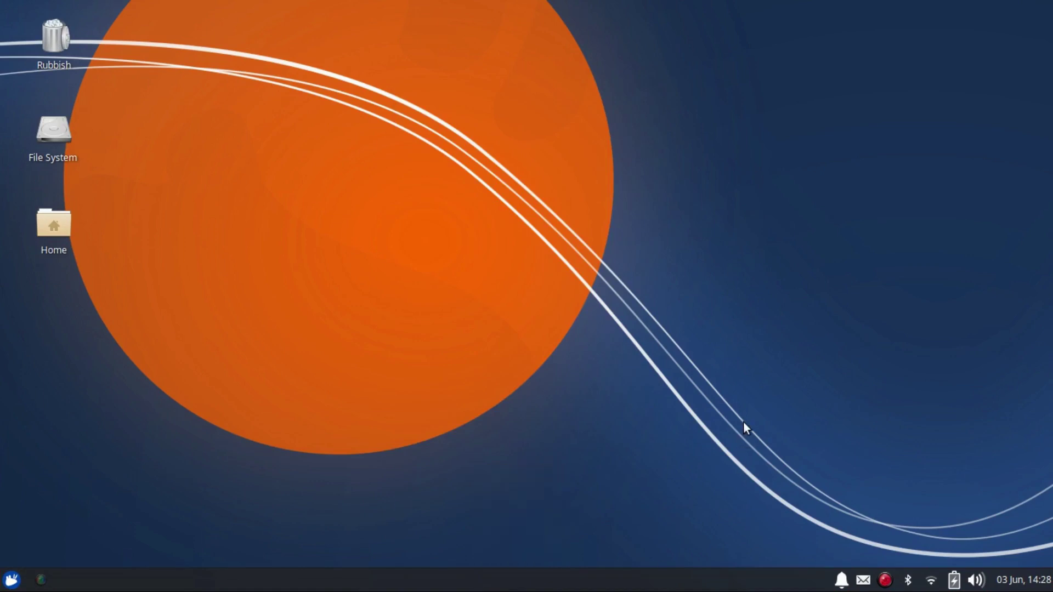
{"action": "right_click", "coordinate": [609, 581]}
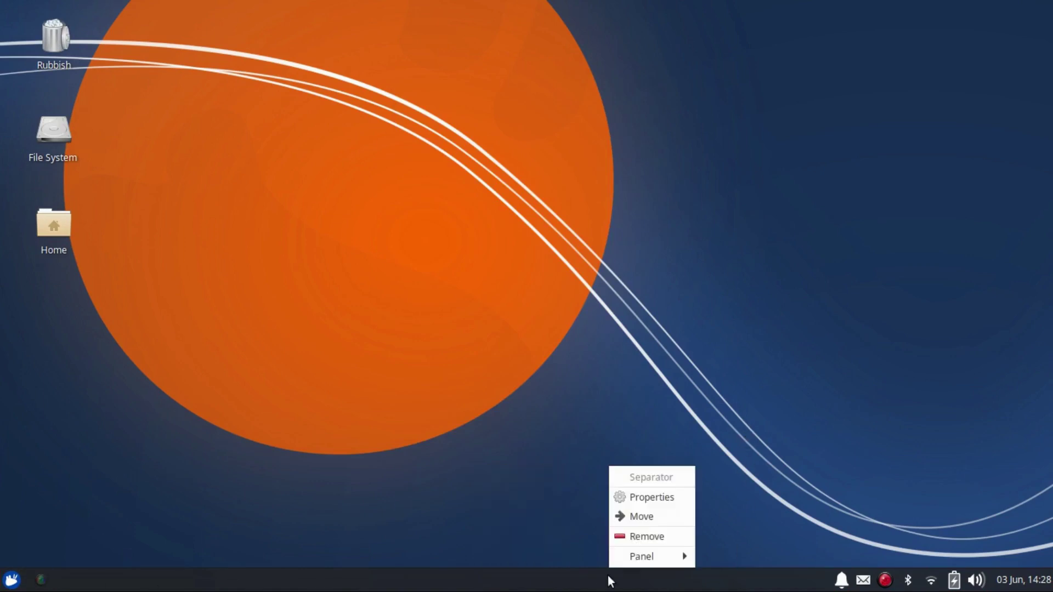
{"action": "mouse_move", "coordinate": [666, 548]}
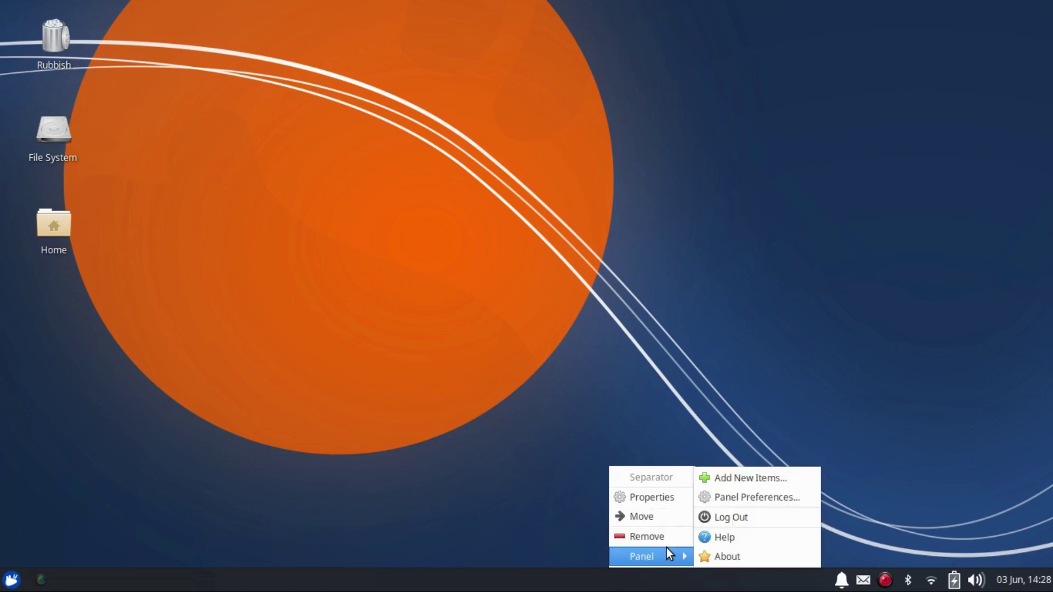
{"action": "left_click", "coordinate": [761, 475]}
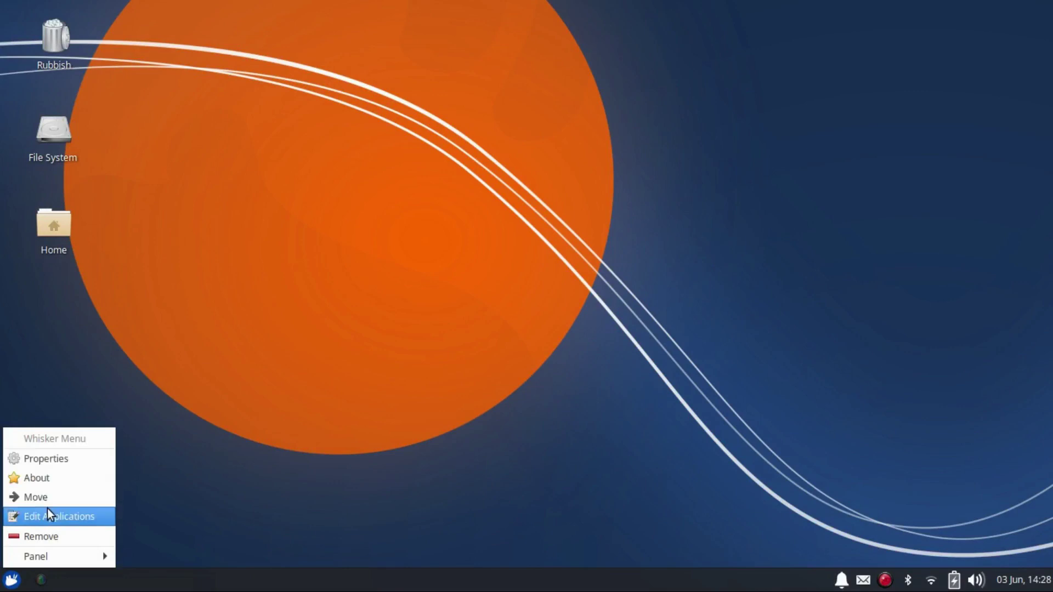
In the Whisker Menu's Behavior properties, enable Position commands next to search entry, checking the menu's layout before and after.
{"action": "left_click", "coordinate": [47, 459]}
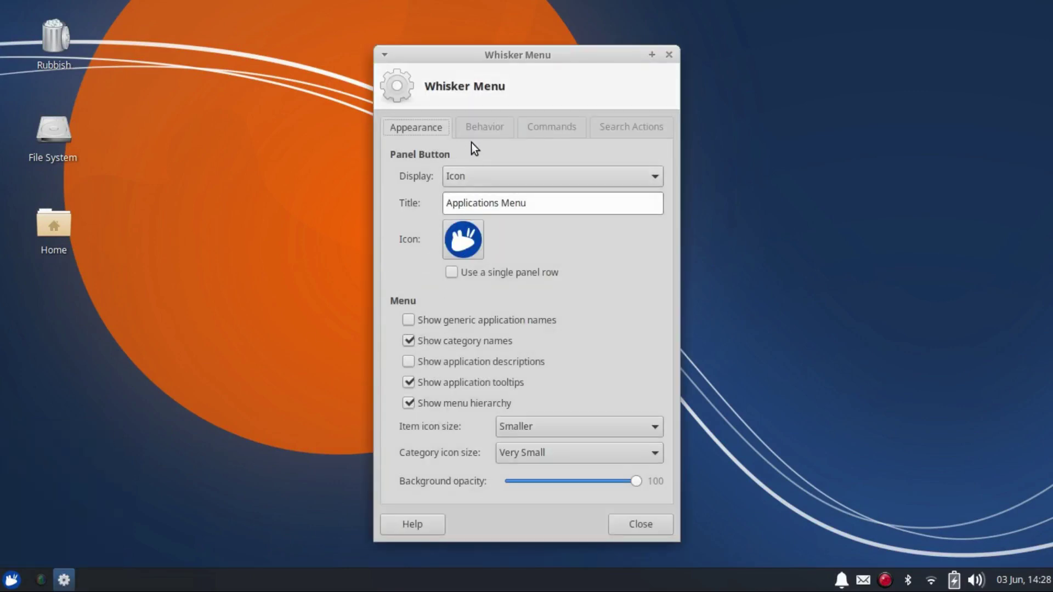
{"action": "left_click", "coordinate": [484, 127]}
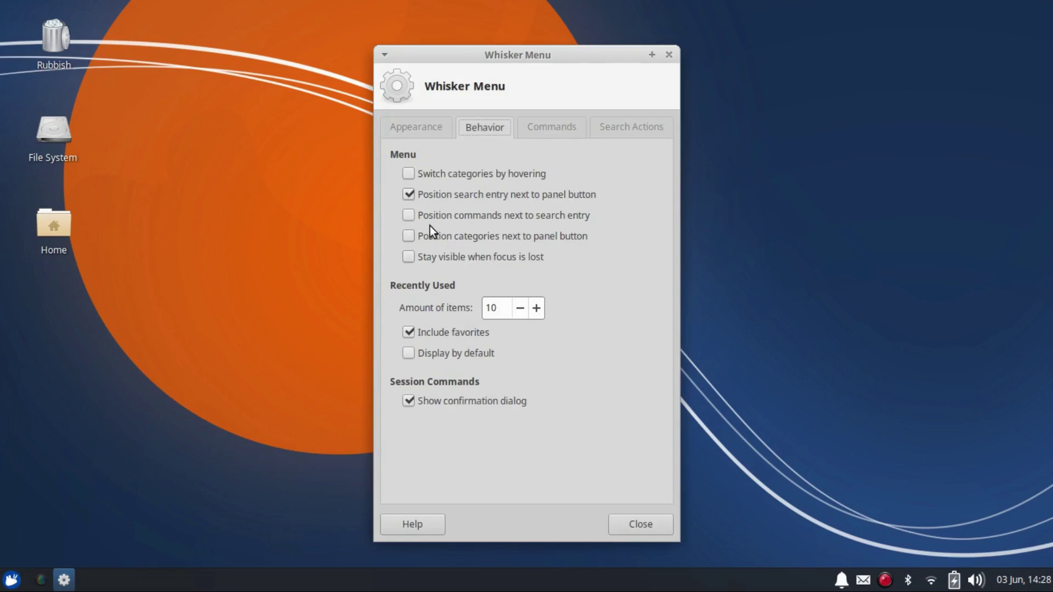
{"action": "left_click", "coordinate": [11, 580]}
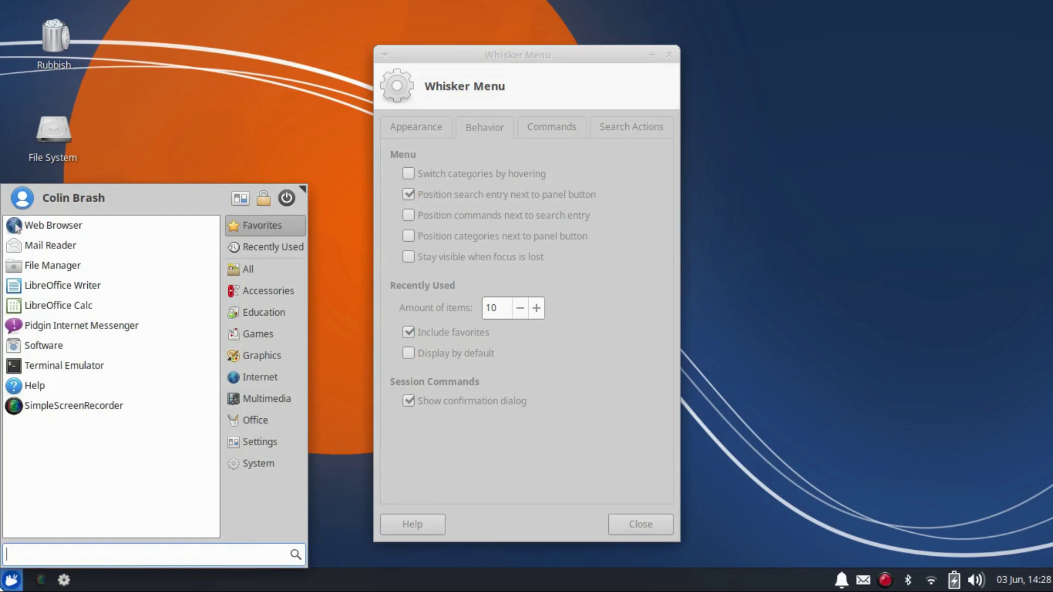
{"action": "left_click", "coordinate": [11, 580]}
{"action": "left_click", "coordinate": [488, 153]}
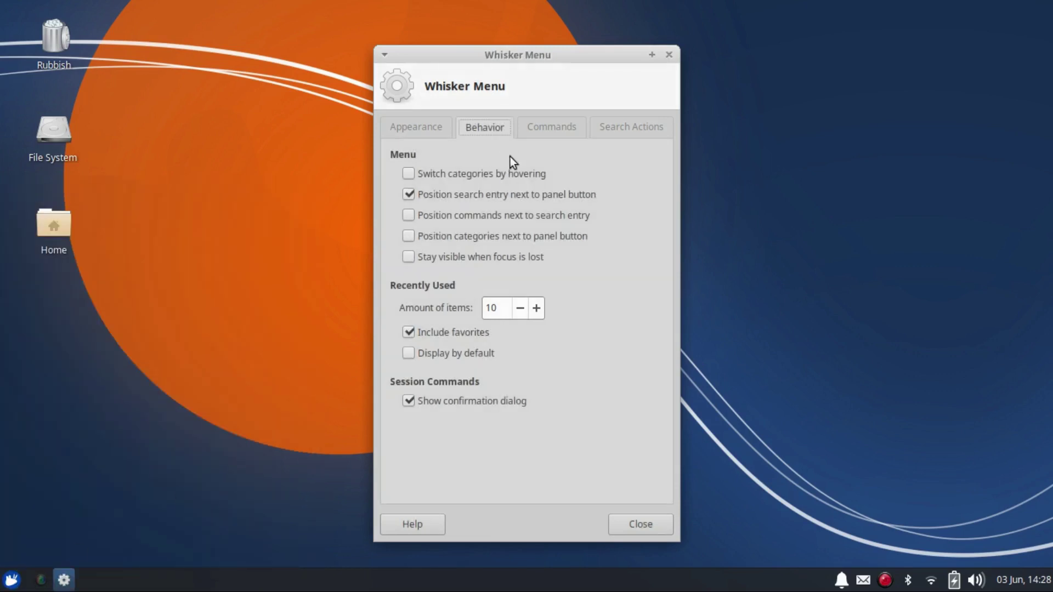
{"action": "left_click", "coordinate": [407, 215]}
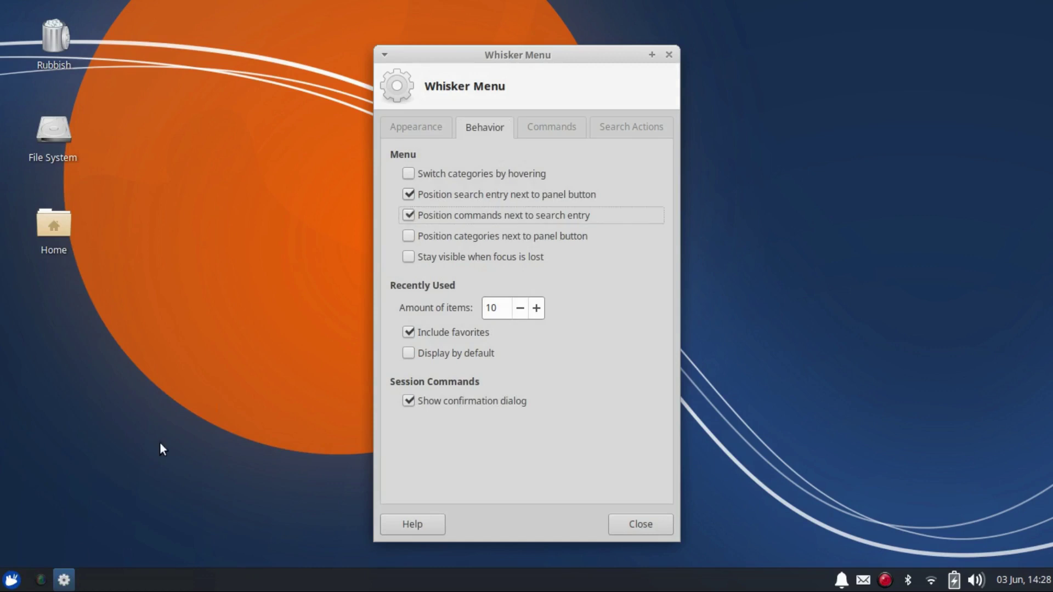
{"action": "left_click", "coordinate": [11, 580]}
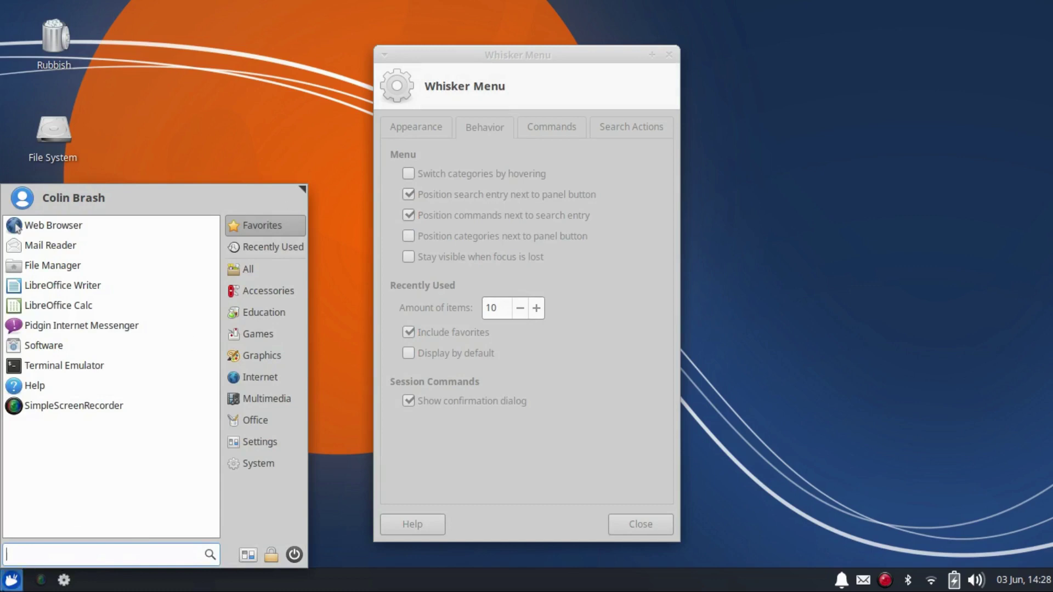
{"action": "left_click", "coordinate": [8, 580]}
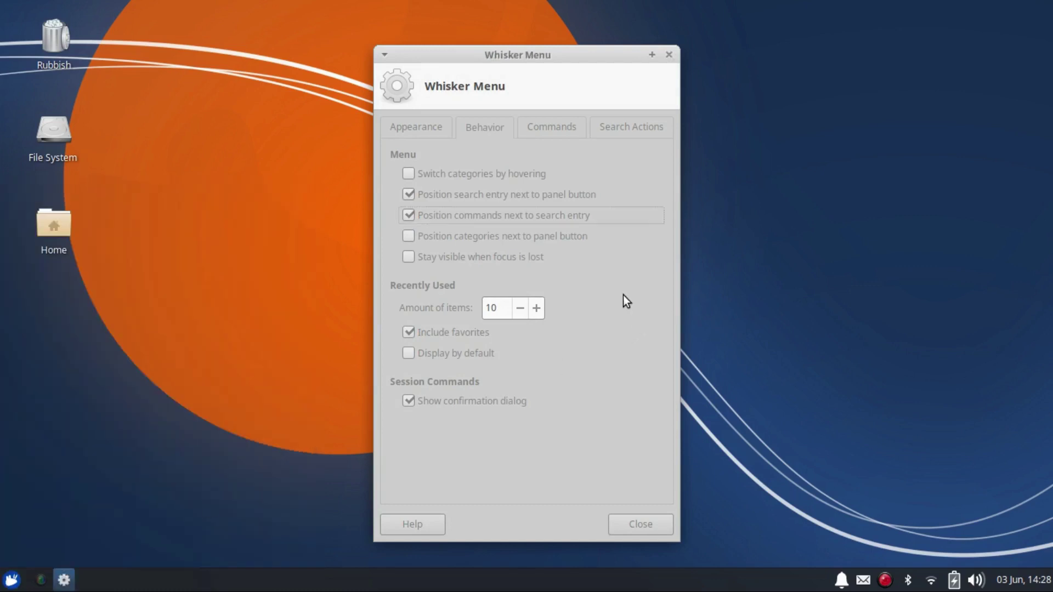
Check how the menu's categories switch, enable Switch categories by hovering for the Whisker Menu and try it in the menu.
{"action": "left_click", "coordinate": [11, 580]}
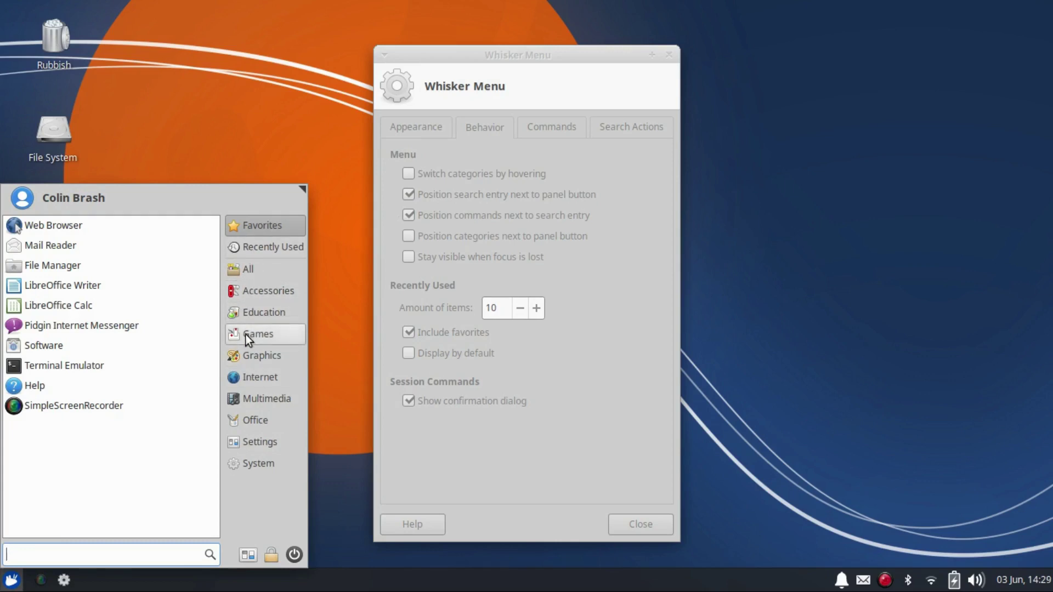
{"action": "left_click", "coordinate": [261, 296]}
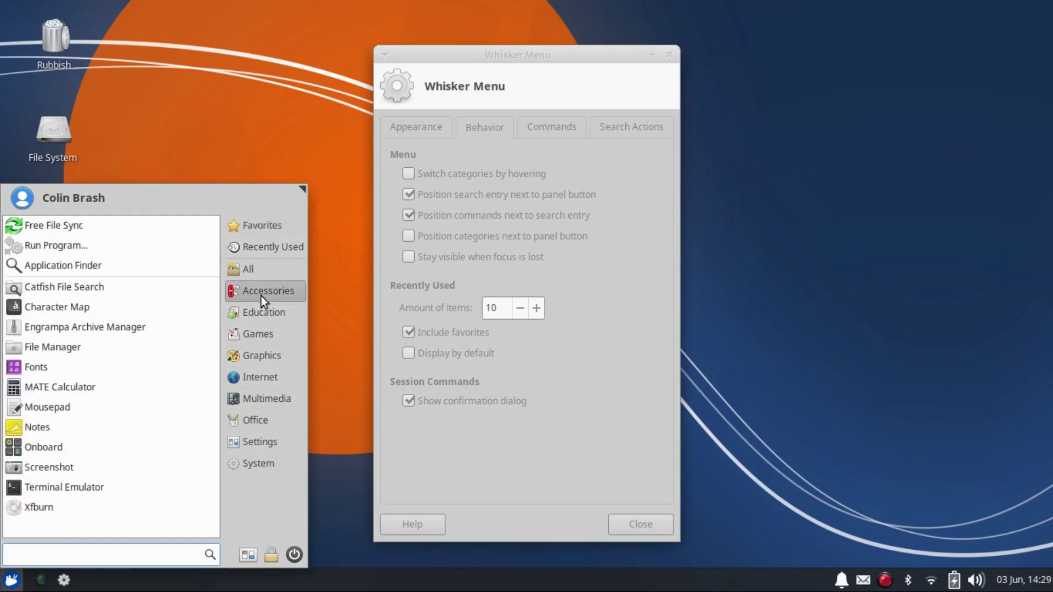
{"action": "left_click", "coordinate": [11, 580]}
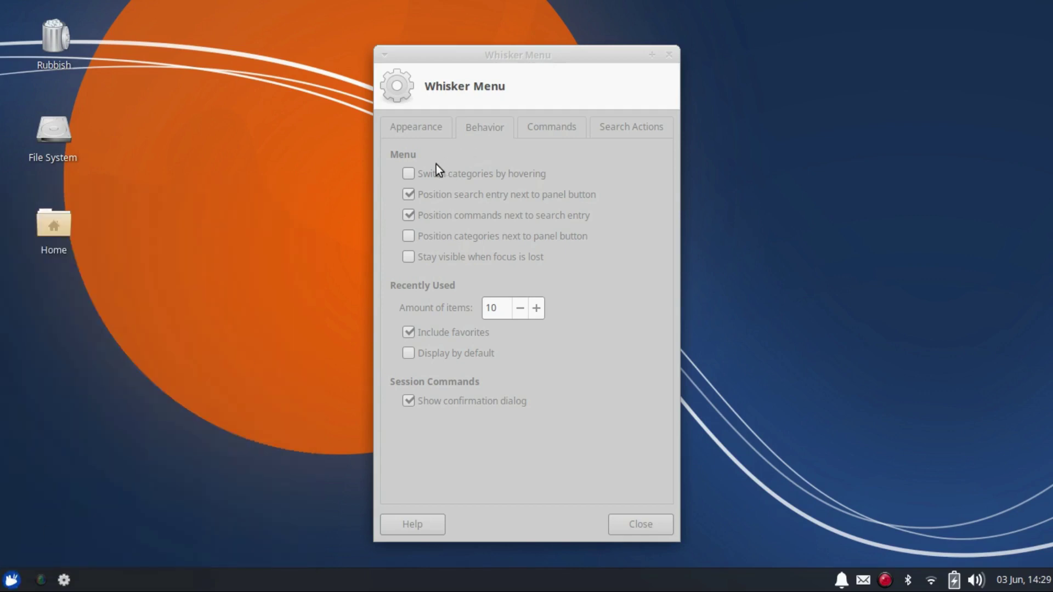
{"action": "left_click", "coordinate": [413, 175]}
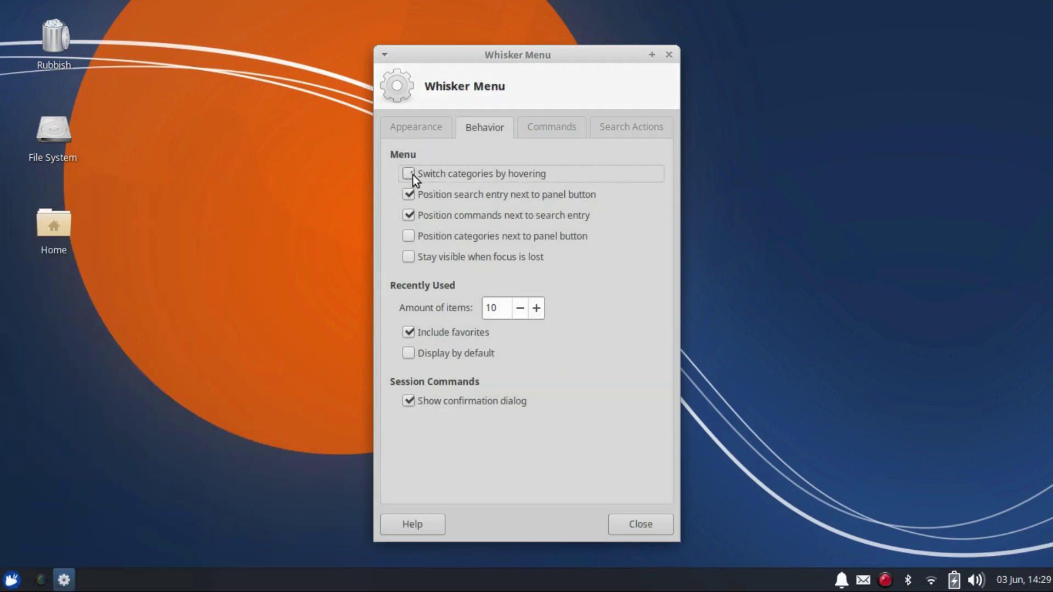
{"action": "left_click", "coordinate": [11, 580]}
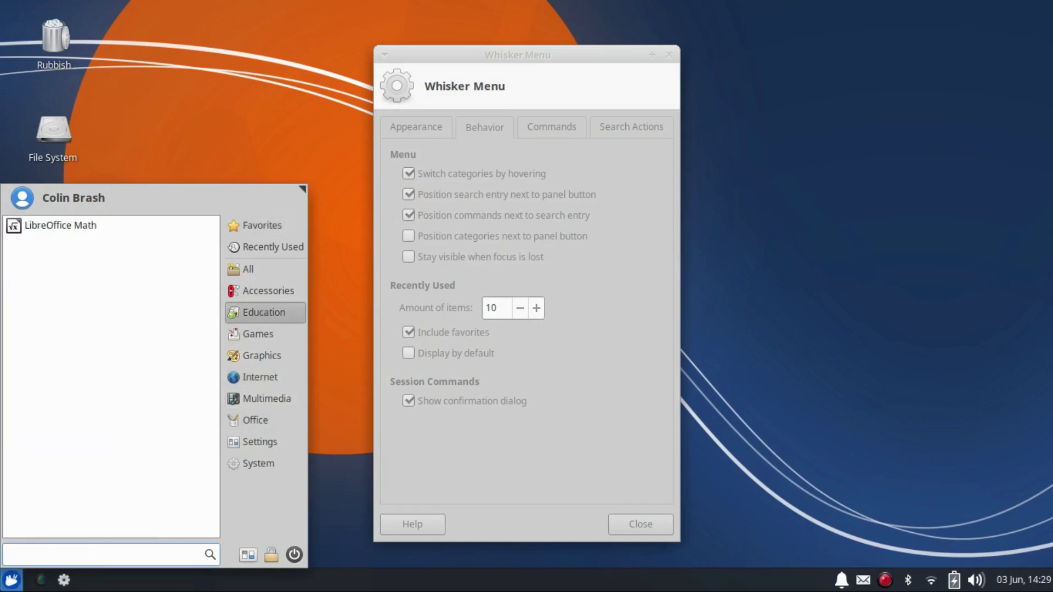
{"action": "left_click", "coordinate": [11, 580]}
Try the Position categories next to panel button option, view the Office and Games categories in the rearranged menu, and disable it again.
{"action": "left_click", "coordinate": [593, 258]}
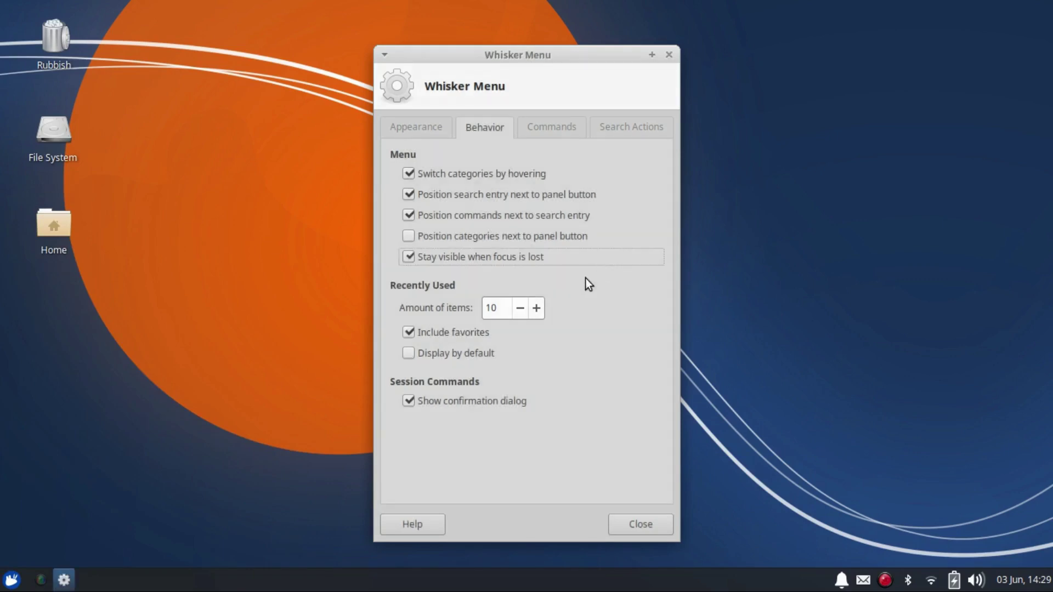
{"action": "left_click", "coordinate": [409, 237]}
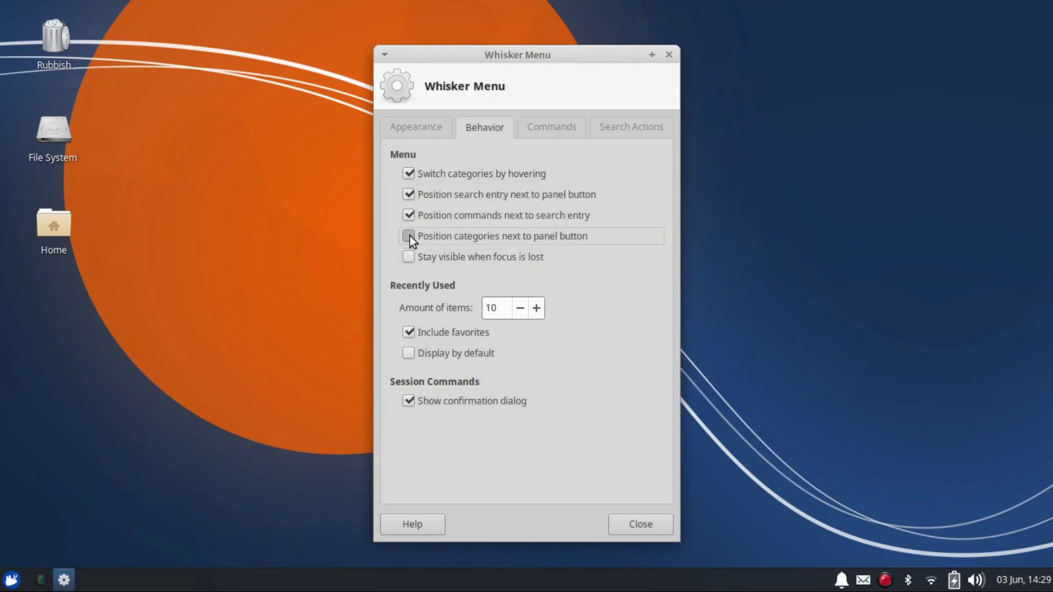
{"action": "left_click", "coordinate": [11, 579]}
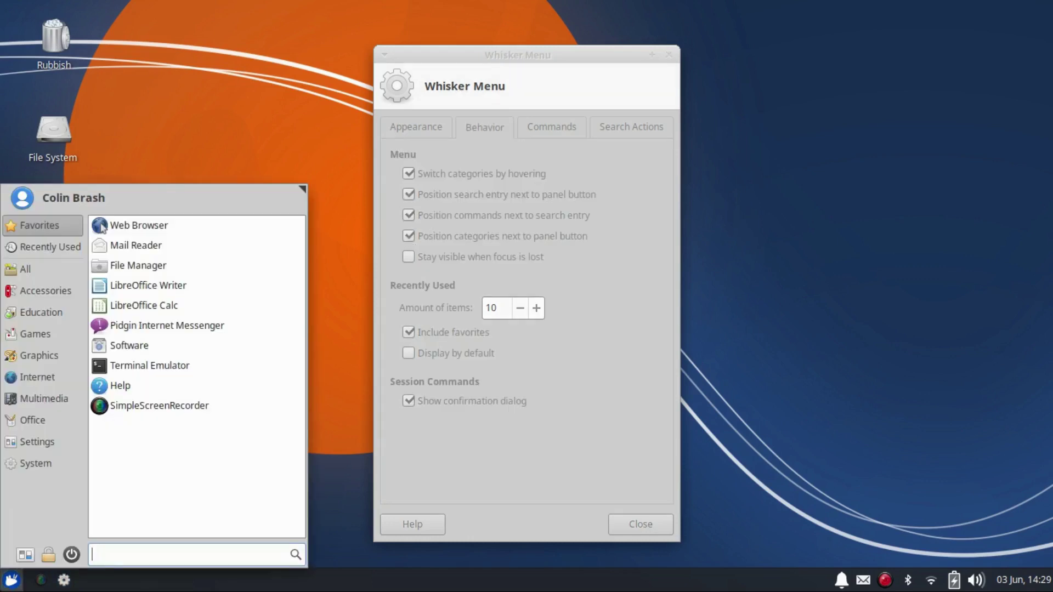
{"action": "left_click", "coordinate": [15, 268]}
{"action": "left_click", "coordinate": [20, 420]}
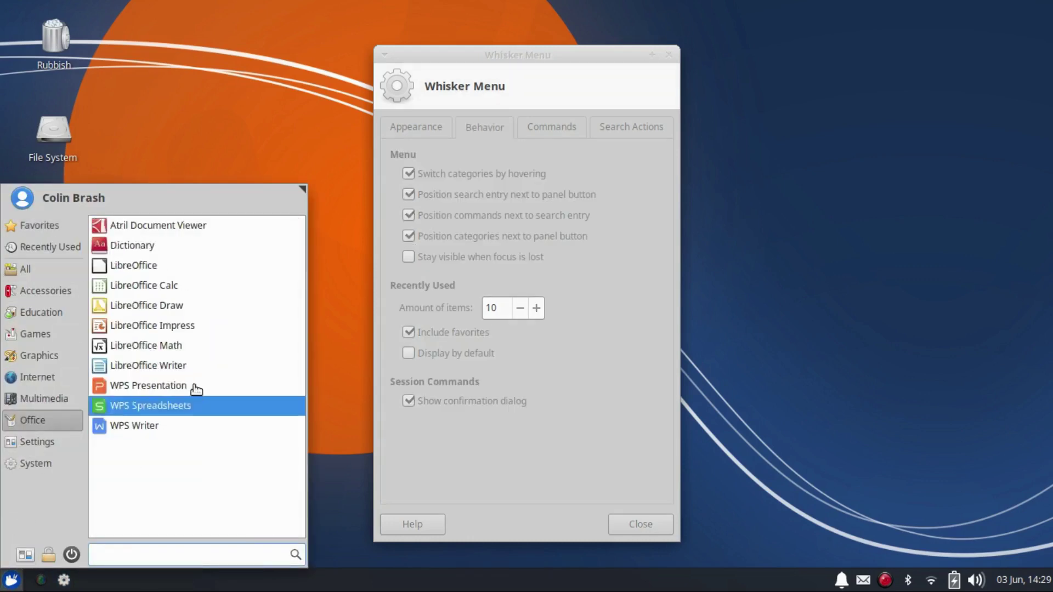
{"action": "left_click", "coordinate": [35, 333]}
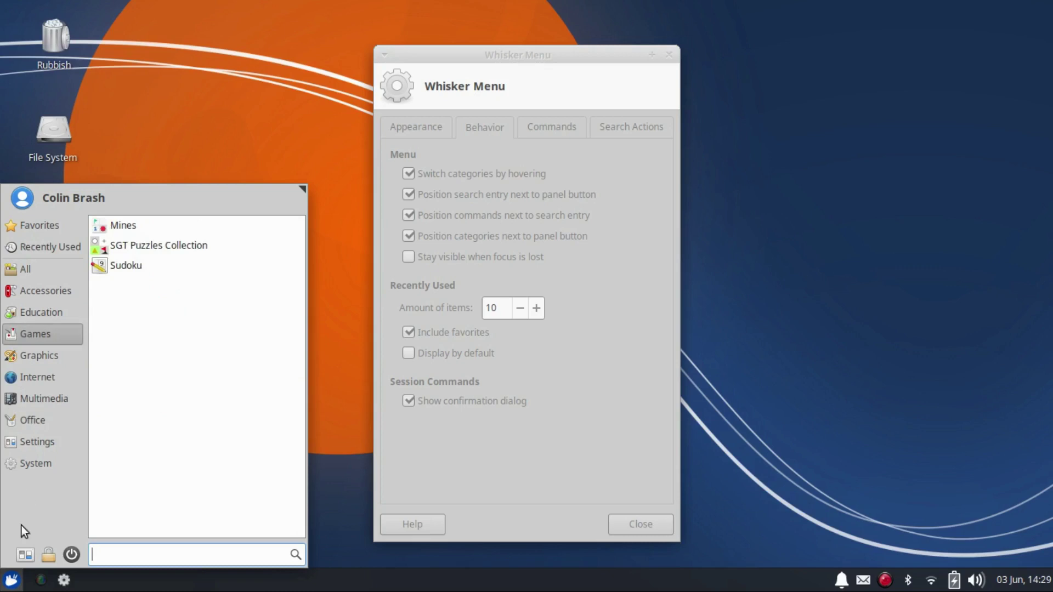
{"action": "left_click", "coordinate": [10, 582]}
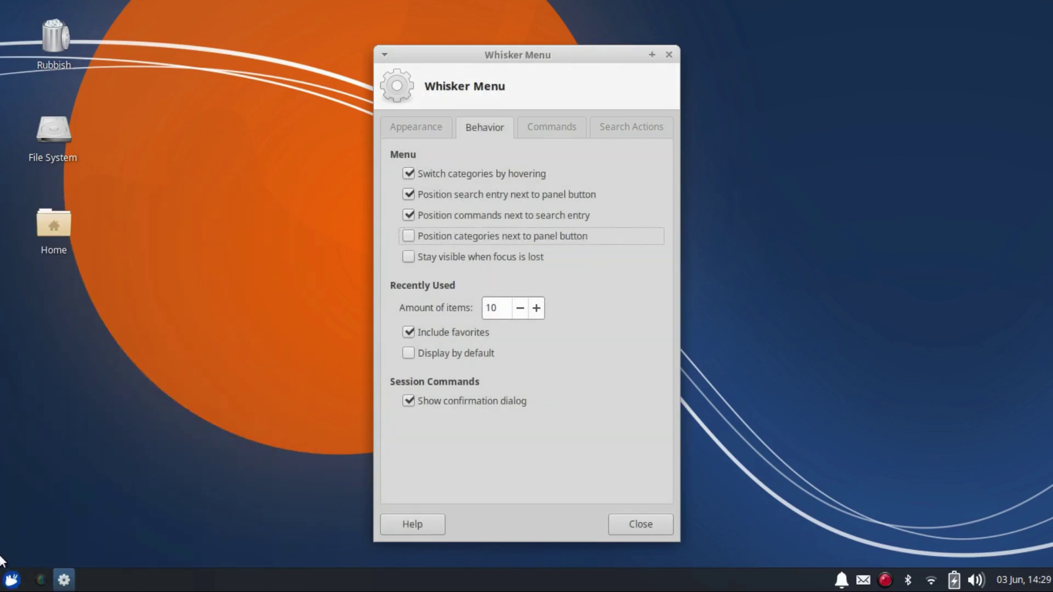
Reopen the applications menu to check its layout without categories next to the panel button, and close it.
{"action": "left_click", "coordinate": [10, 581]}
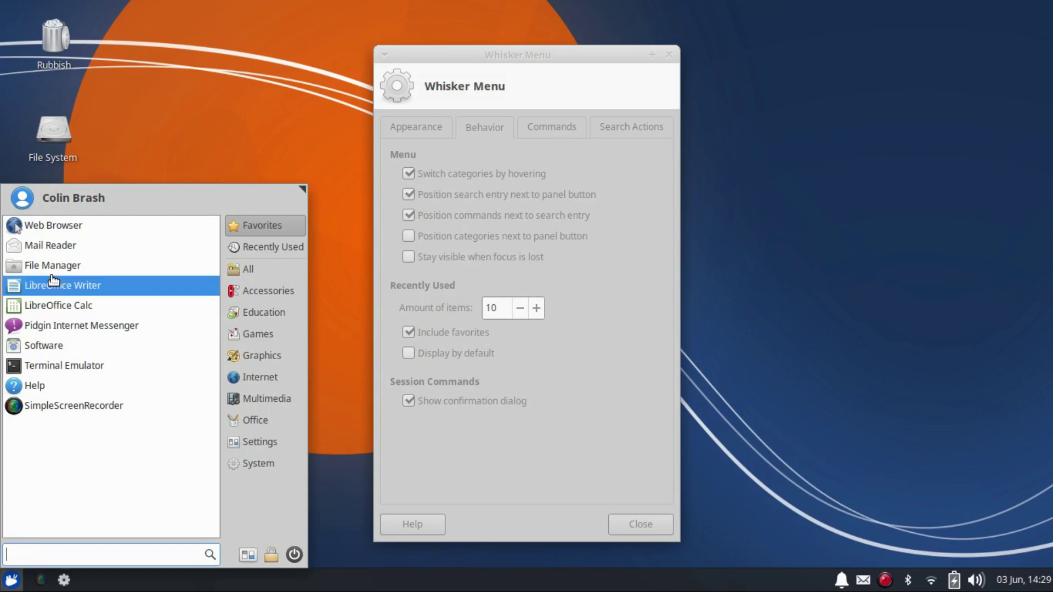
{"action": "left_click", "coordinate": [11, 581]}
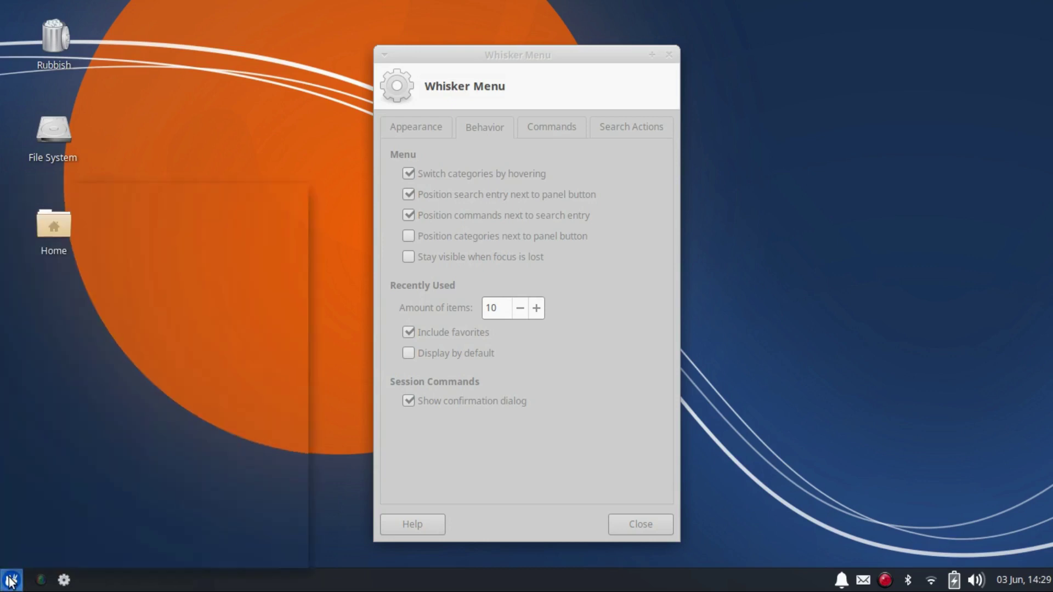
{"action": "left_click", "coordinate": [10, 581]}
{"action": "left_click", "coordinate": [10, 581]}
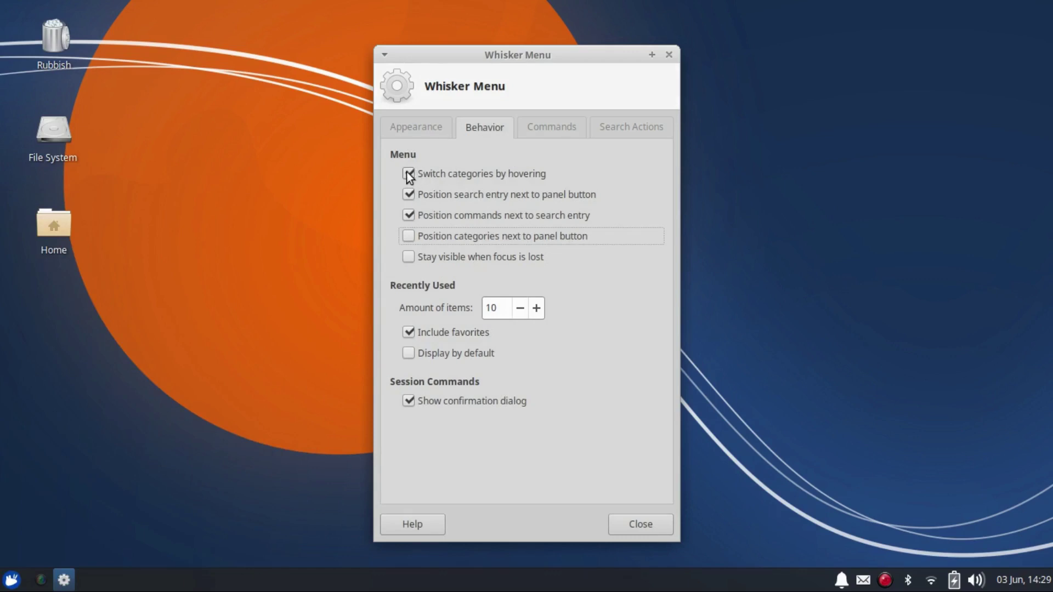
Disable Switch categories by hovering, close the Whisker Menu properties, and check the applications menu's layout.
{"action": "left_click", "coordinate": [410, 171]}
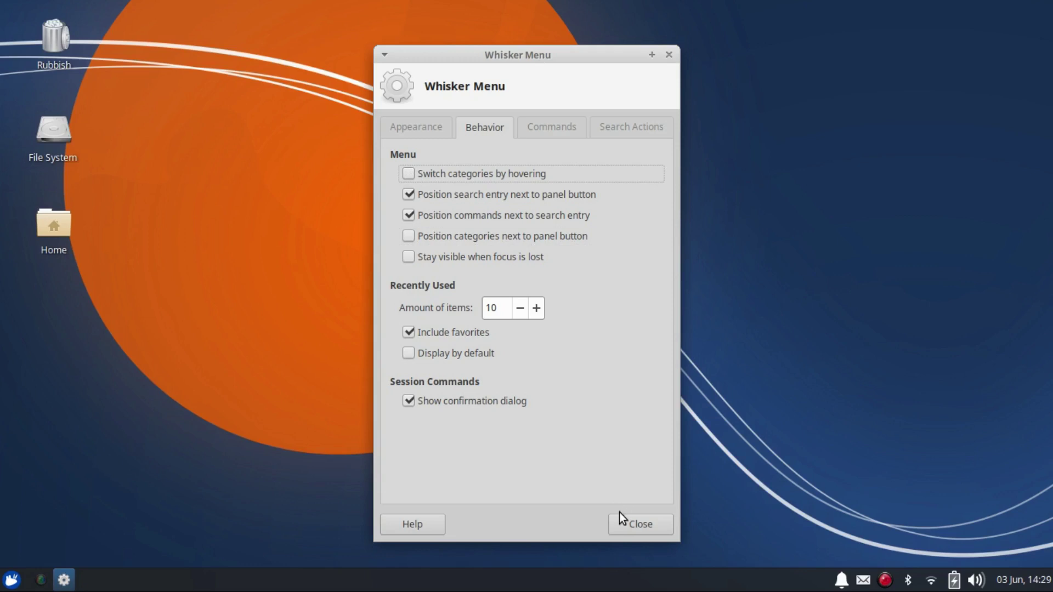
{"action": "left_click", "coordinate": [623, 521]}
{"action": "left_click", "coordinate": [11, 580]}
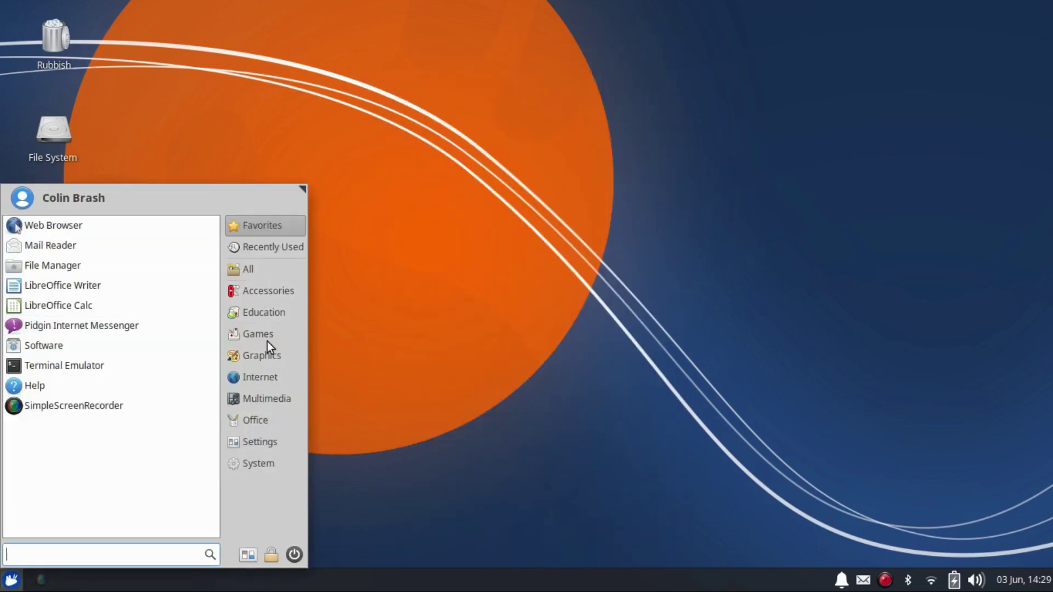
{"action": "left_click", "coordinate": [346, 331]}
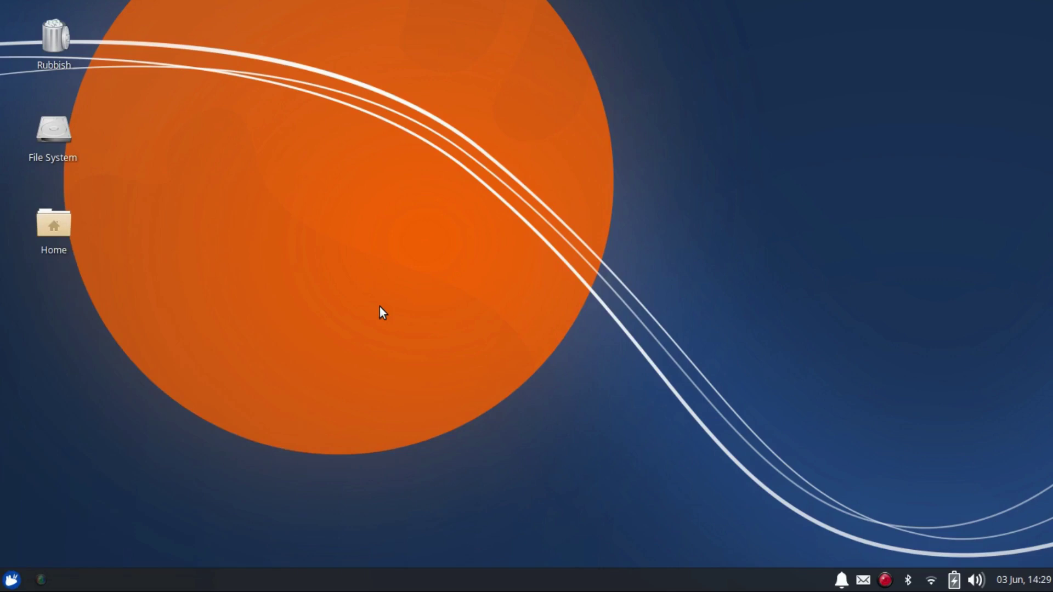
Open the Desktop Settings, look through the wallpapers available in the backdrops folder, and close the settings.
{"action": "right_click", "coordinate": [400, 157]}
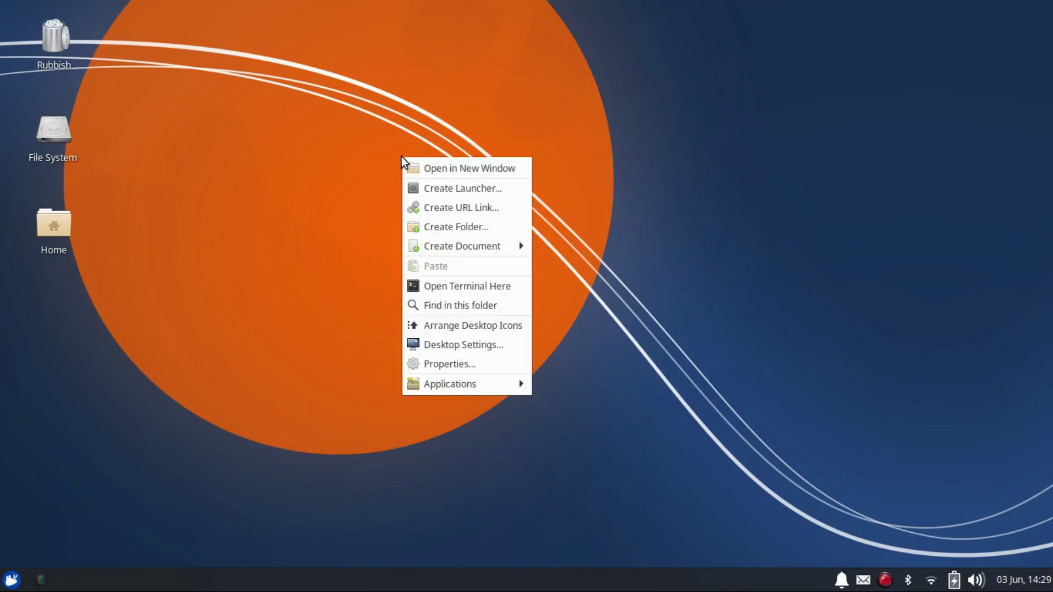
{"action": "left_click", "coordinate": [459, 344]}
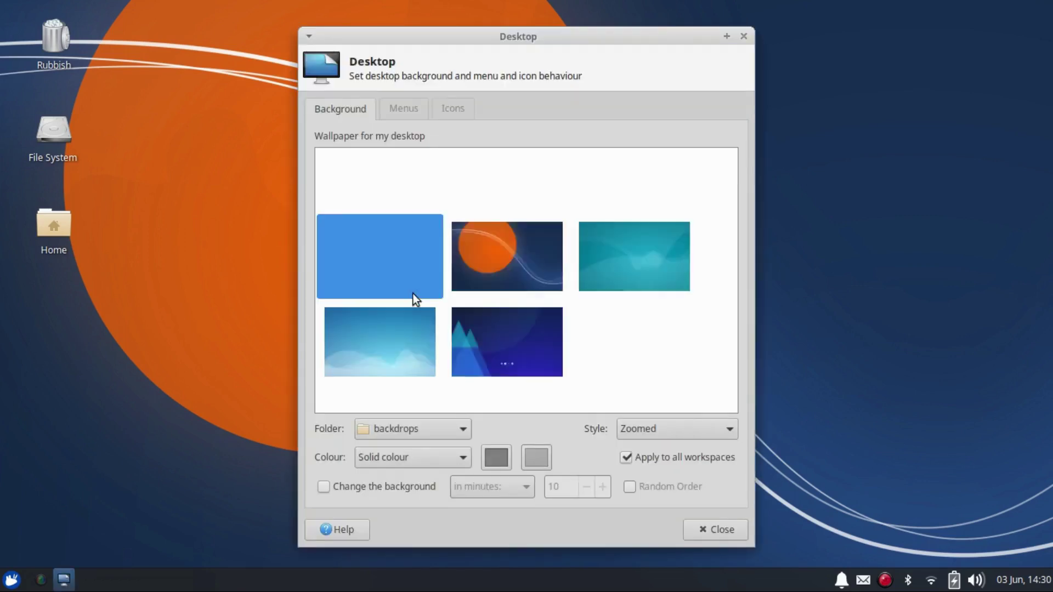
{"action": "scroll", "coordinate": [549, 207], "scroll_direction": "down", "scroll_amount": 5}
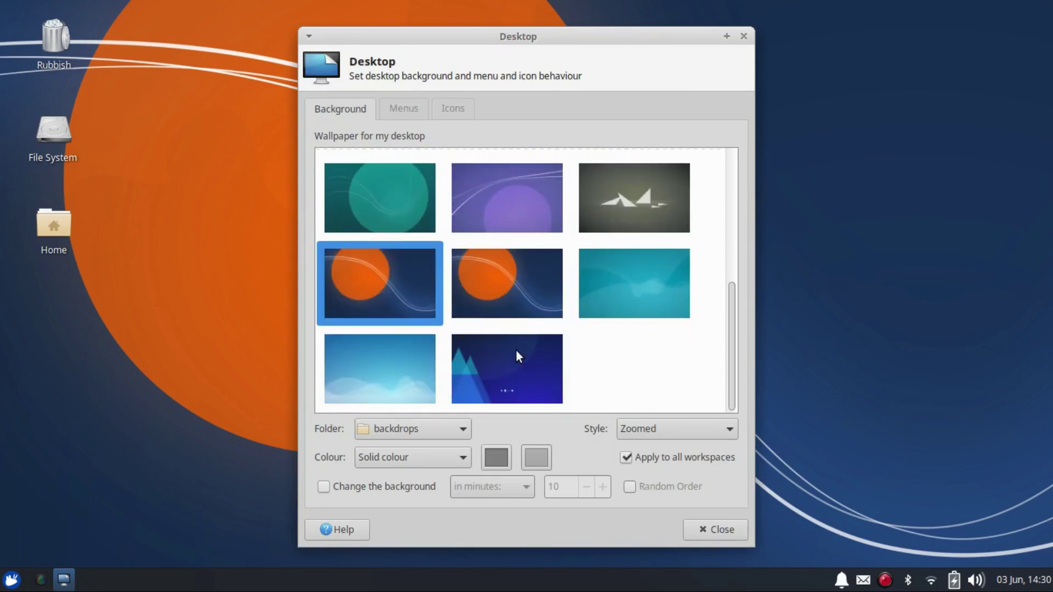
{"action": "scroll", "coordinate": [525, 288], "scroll_direction": "up", "scroll_amount": 6}
{"action": "scroll", "coordinate": [525, 289], "scroll_direction": "down", "scroll_amount": 4}
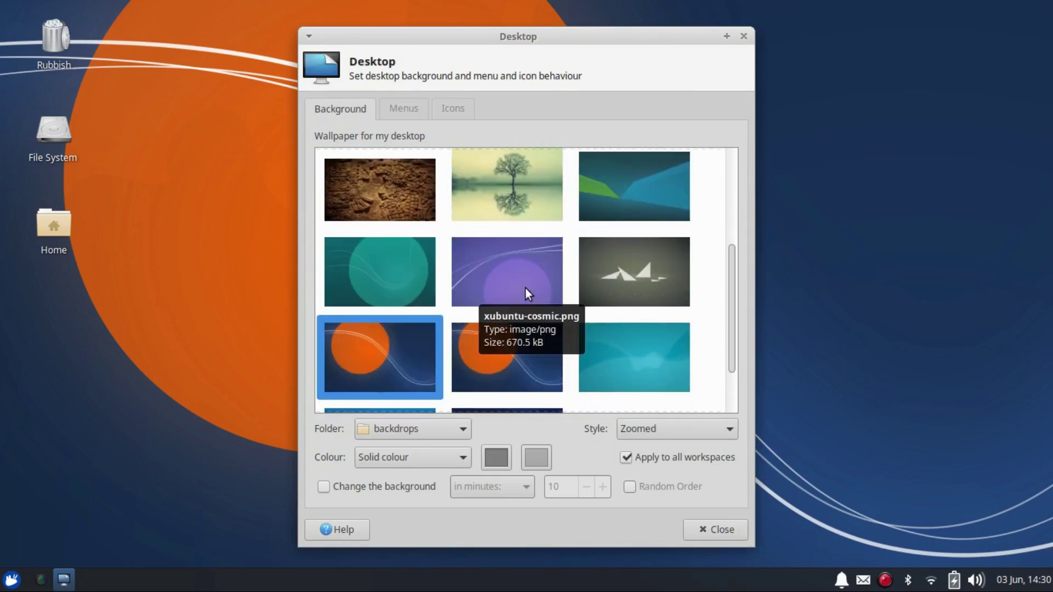
{"action": "scroll", "coordinate": [526, 290], "scroll_direction": "down", "scroll_amount": 2}
{"action": "scroll", "coordinate": [527, 291], "scroll_direction": "up", "scroll_amount": 4}
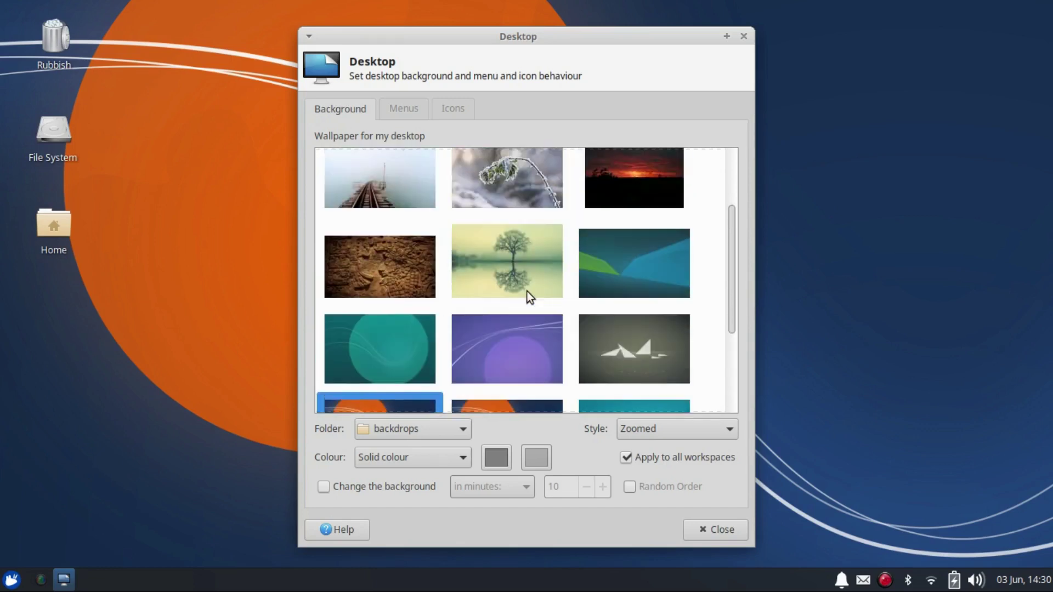
{"action": "scroll", "coordinate": [526, 291], "scroll_direction": "up", "scroll_amount": 2}
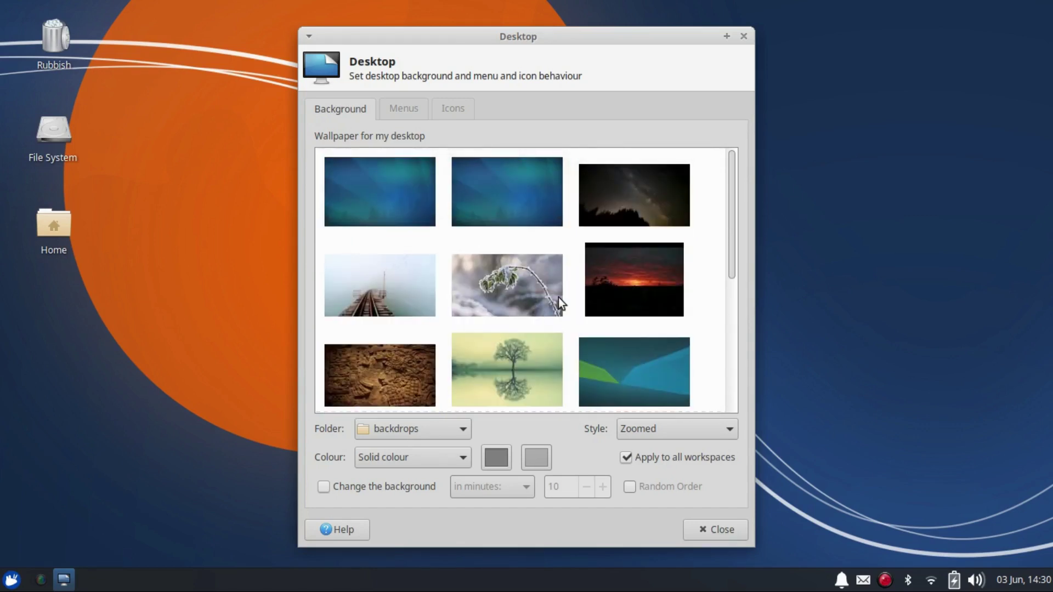
{"action": "scroll", "coordinate": [558, 297], "scroll_direction": "down", "scroll_amount": 6}
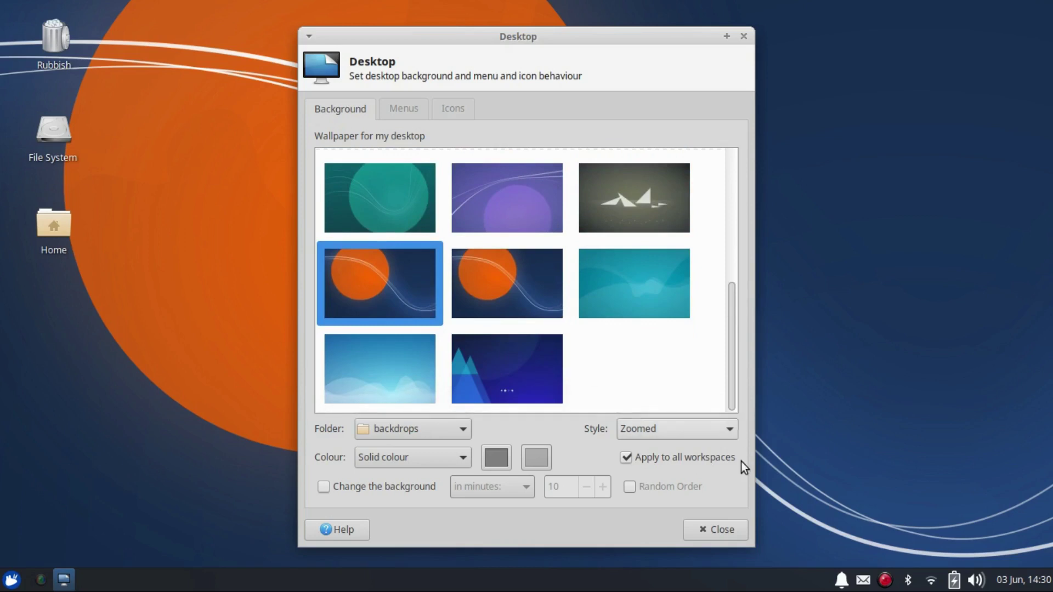
{"action": "left_click", "coordinate": [739, 527]}
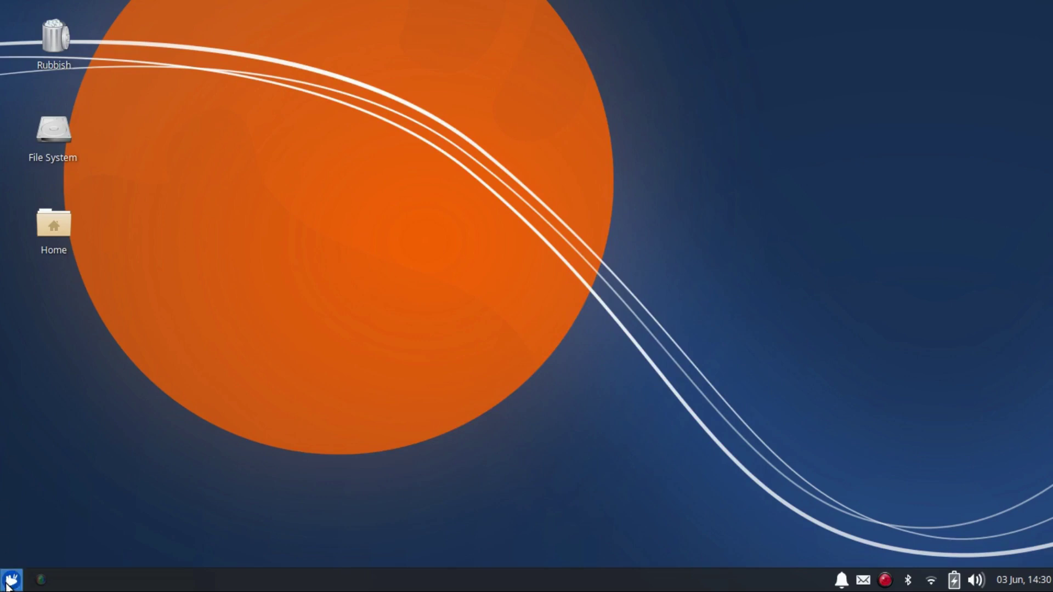
Open the Home folder, move its window to the middle of the desktop, and show and look through its hidden files.
{"action": "double_click", "coordinate": [53, 228]}
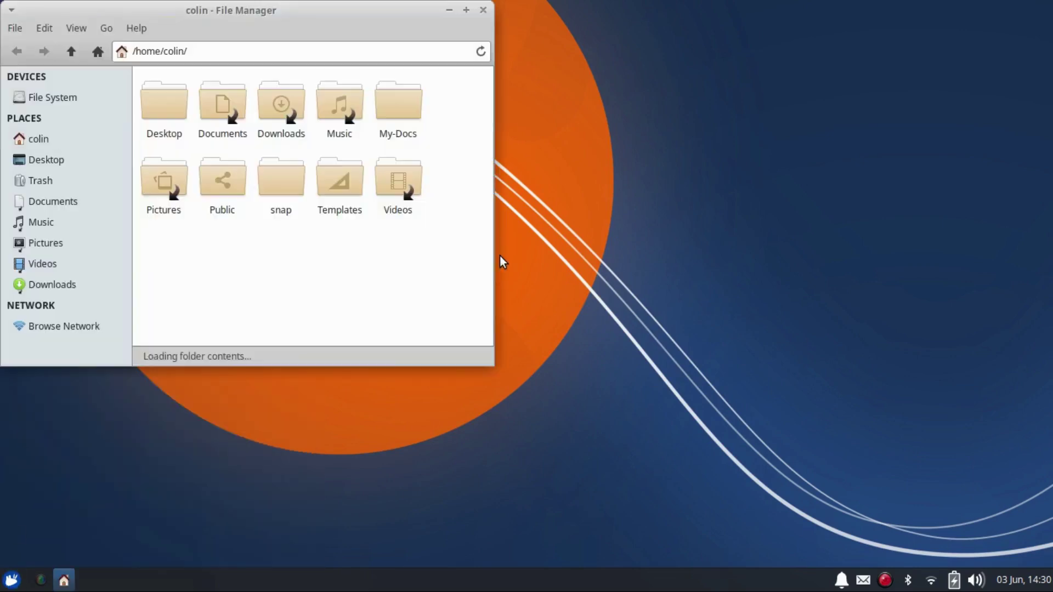
{"action": "left_click_drag", "start_coordinate": [311, 8], "coordinate": [654, 104]}
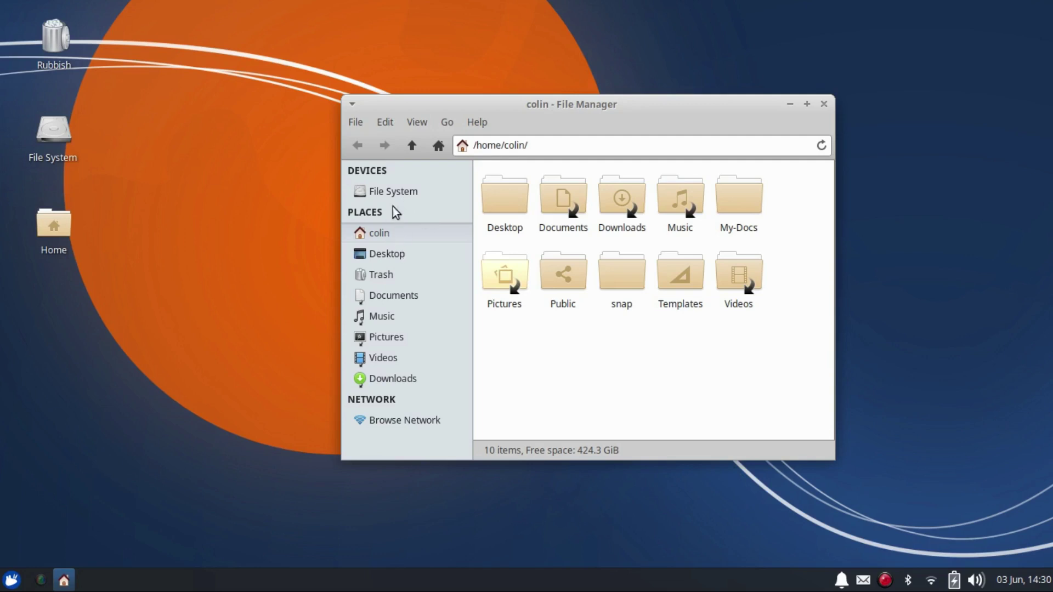
{"action": "left_click", "coordinate": [385, 122]}
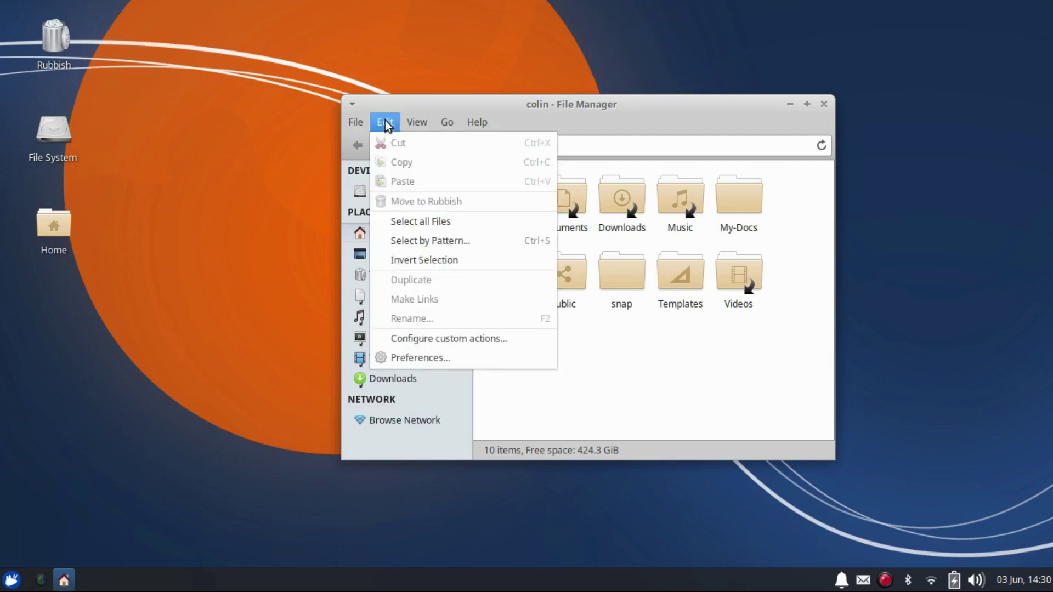
{"action": "key", "text": "ctrl+h"}
{"action": "scroll", "coordinate": [705, 280], "scroll_direction": "down", "scroll_amount": 4}
{"action": "scroll", "coordinate": [705, 281], "scroll_direction": "down", "scroll_amount": 1}
{"action": "scroll", "coordinate": [705, 281], "scroll_direction": "down", "scroll_amount": 4}
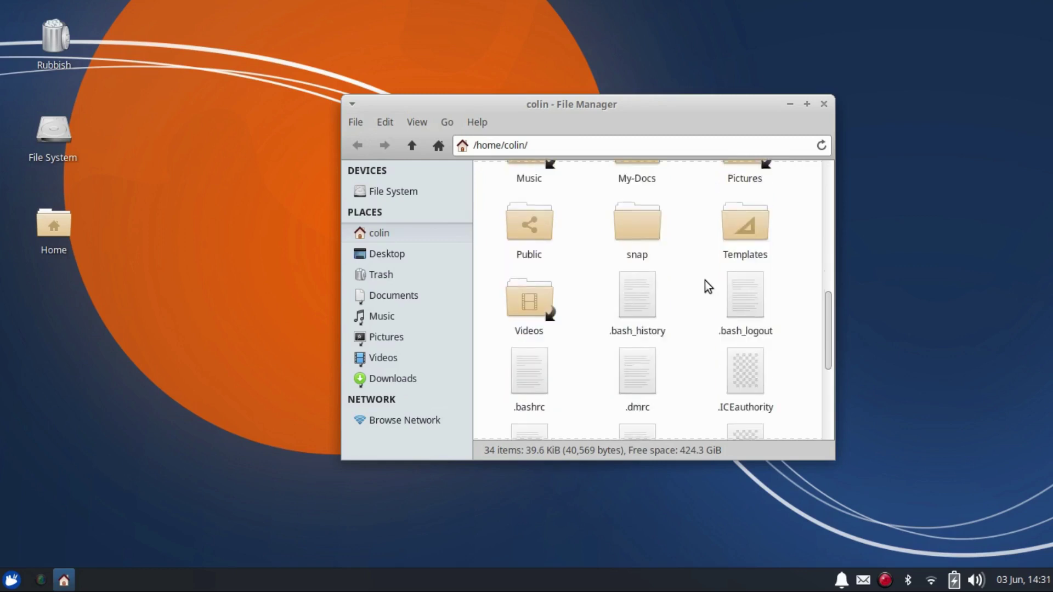
{"action": "scroll", "coordinate": [705, 280], "scroll_direction": "up", "scroll_amount": 4}
{"action": "scroll", "coordinate": [705, 280], "scroll_direction": "up", "scroll_amount": 2}
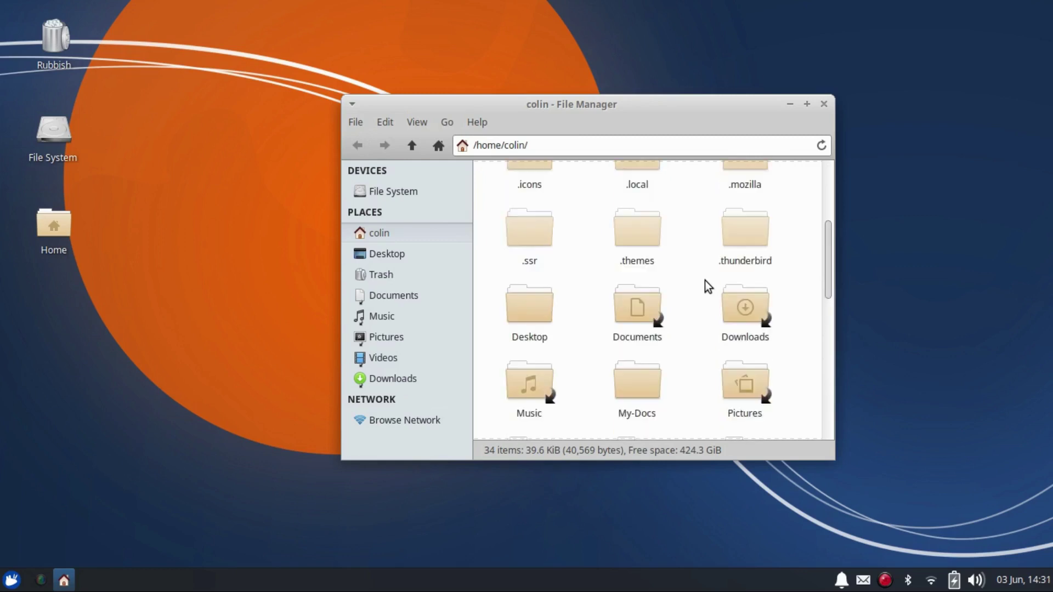
View the themes stored in the .themes folder, including those inside Mint-XFCE-Themes, and close the file manager.
{"action": "left_click", "coordinate": [652, 227]}
{"action": "double_click", "coordinate": [652, 227]}
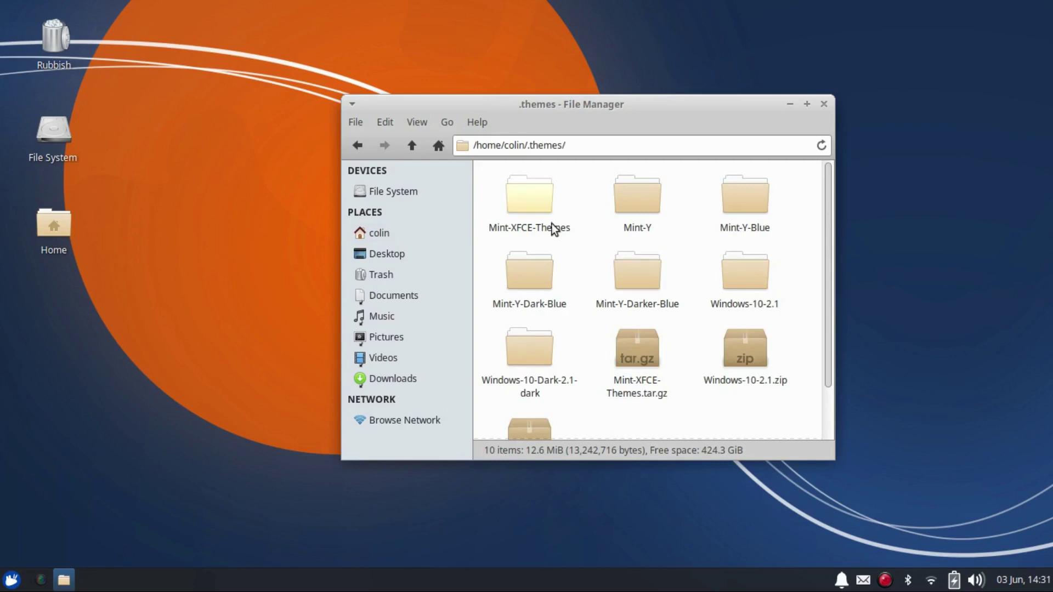
{"action": "double_click", "coordinate": [541, 197]}
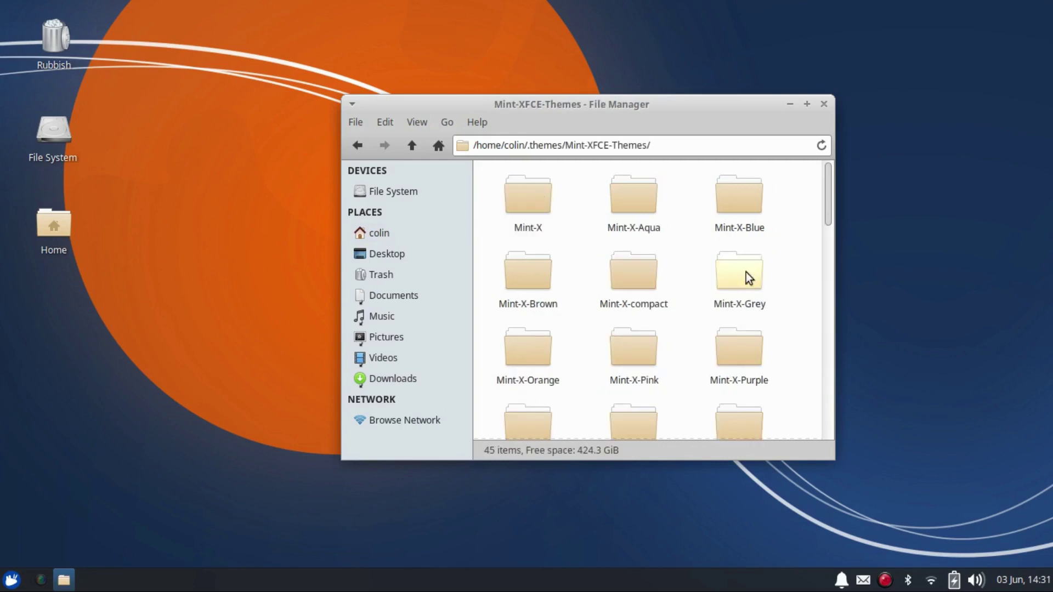
{"action": "left_click", "coordinate": [357, 145]}
{"action": "scroll", "coordinate": [679, 232], "scroll_direction": "down", "scroll_amount": 1}
{"action": "scroll", "coordinate": [679, 232], "scroll_direction": "up", "scroll_amount": 1}
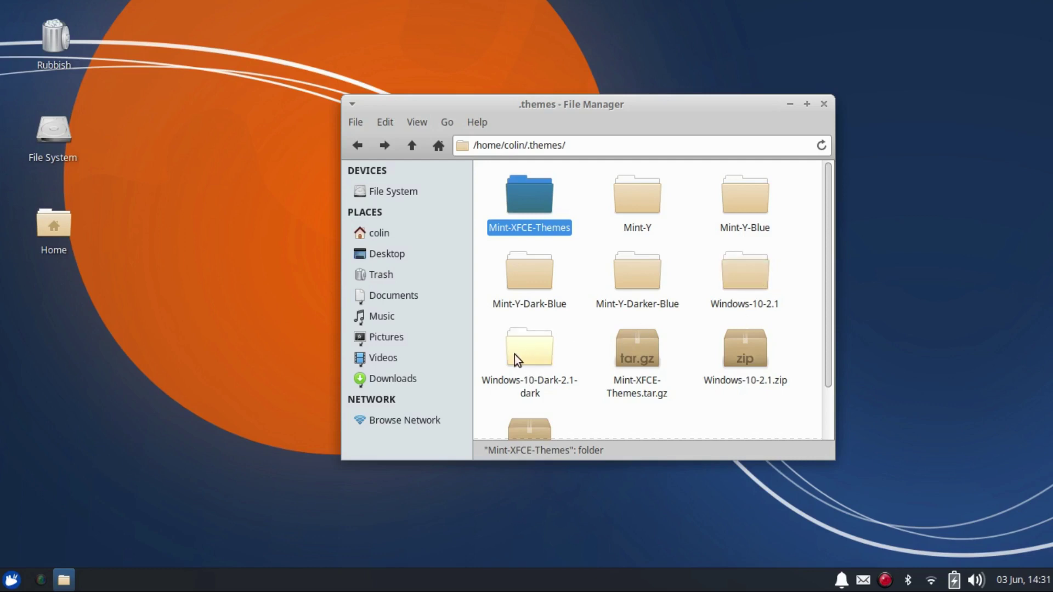
{"action": "left_click", "coordinate": [823, 104]}
Search the applications menu for "app", open the Appearance settings, and apply the Mint-Y-Dark-Blue style.
{"action": "left_click", "coordinate": [6, 586]}
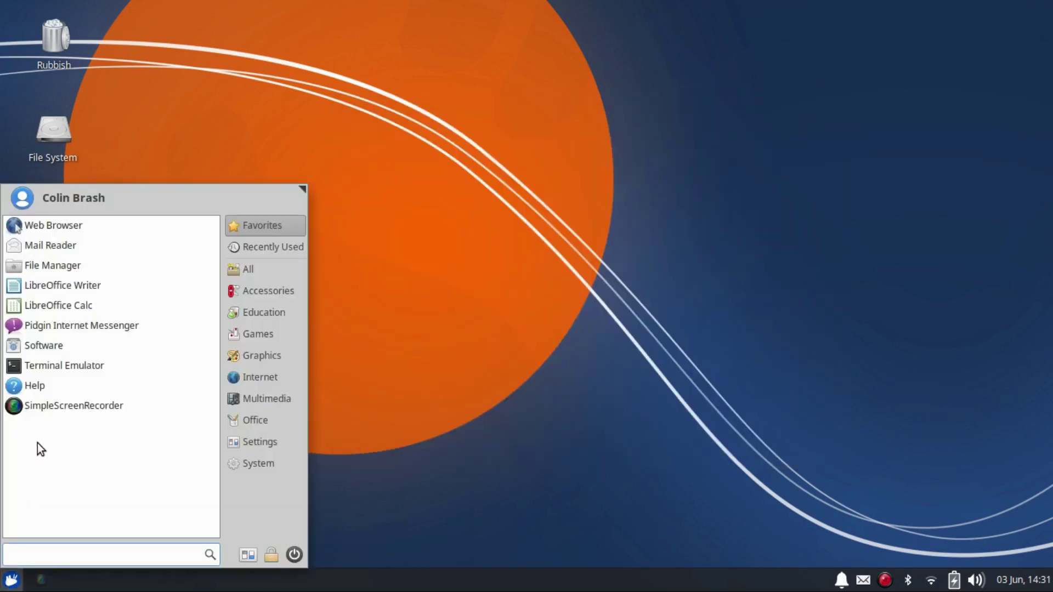
{"action": "type", "text": "app"}
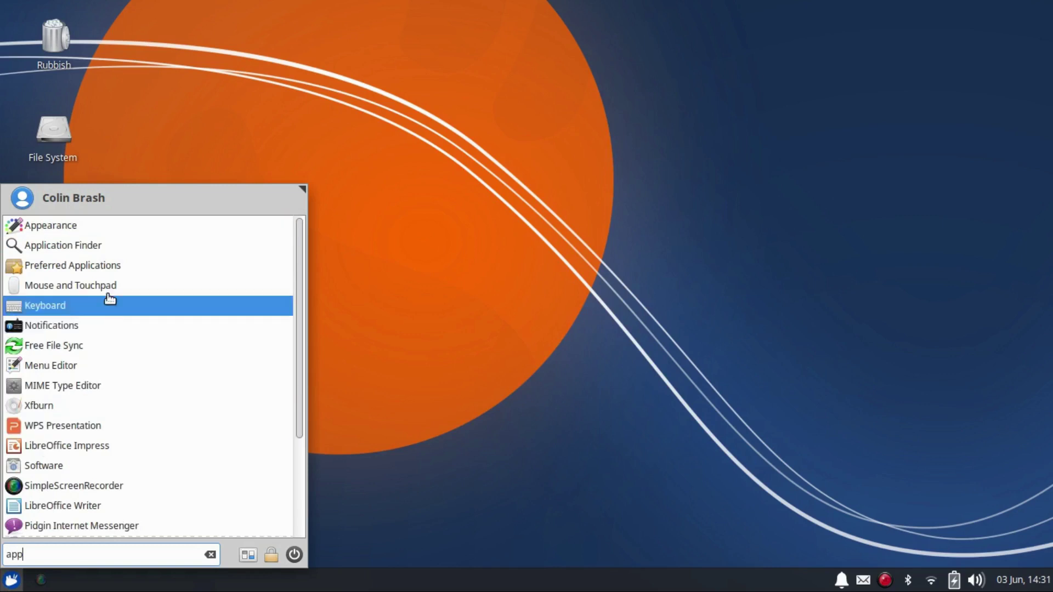
{"action": "left_click", "coordinate": [103, 227]}
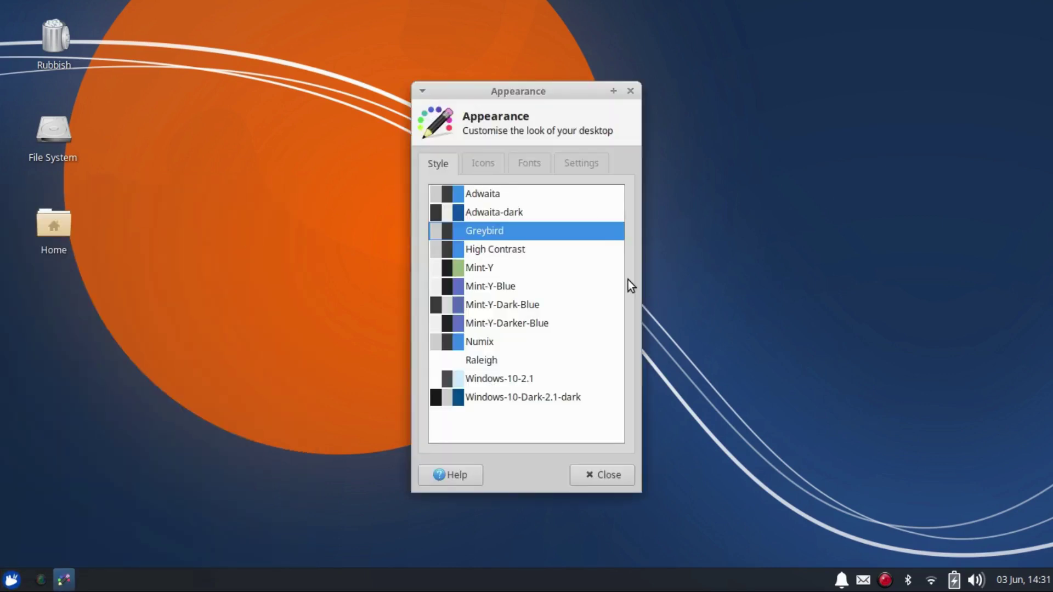
{"action": "left_click", "coordinate": [495, 305]}
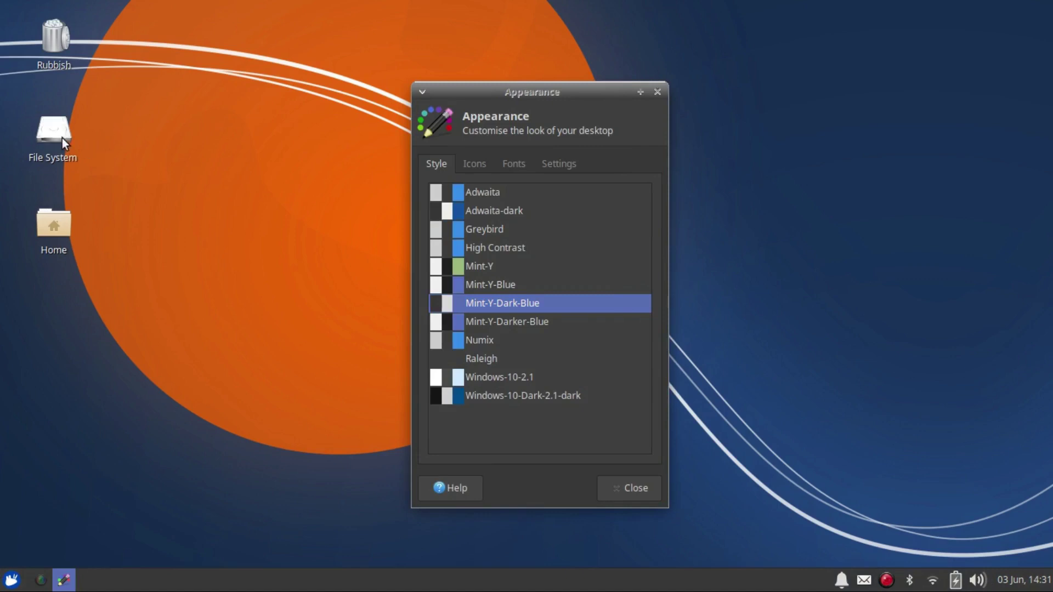
Open the Home folder and arrange the file manager and Appearance windows side by side to preview the style.
{"action": "double_click", "coordinate": [57, 225]}
{"action": "left_click_drag", "start_coordinate": [415, 35], "coordinate": [415, 103]}
{"action": "left_click_drag", "start_coordinate": [554, 90], "coordinate": [681, 90]}
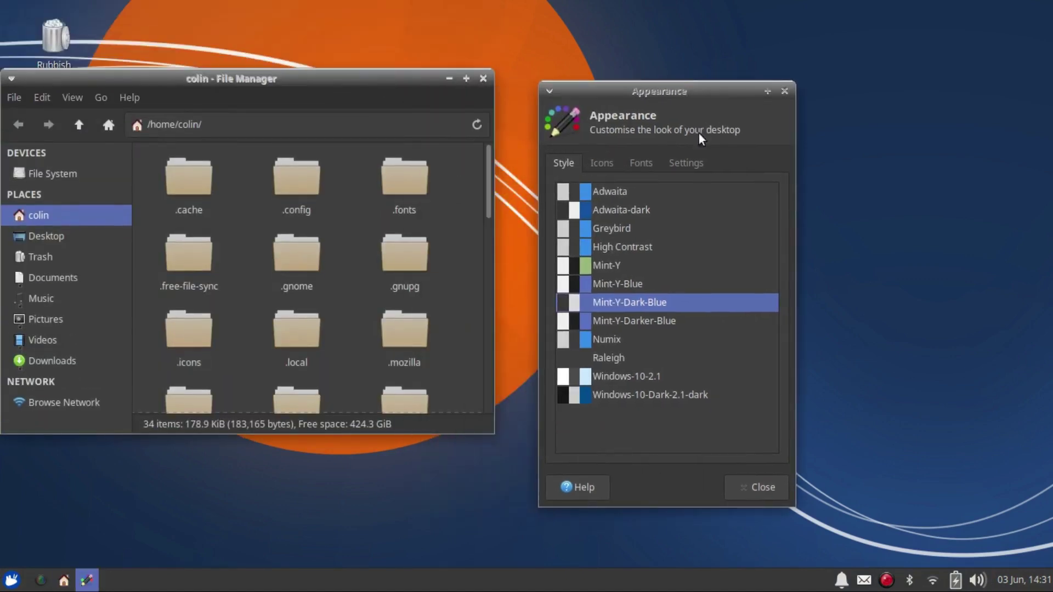
Apply the Mint-Y-Darker-Blue style and preview it by viewing the Desktop, Trash, Documents and Music locations in the file manager.
{"action": "left_click", "coordinate": [622, 323]}
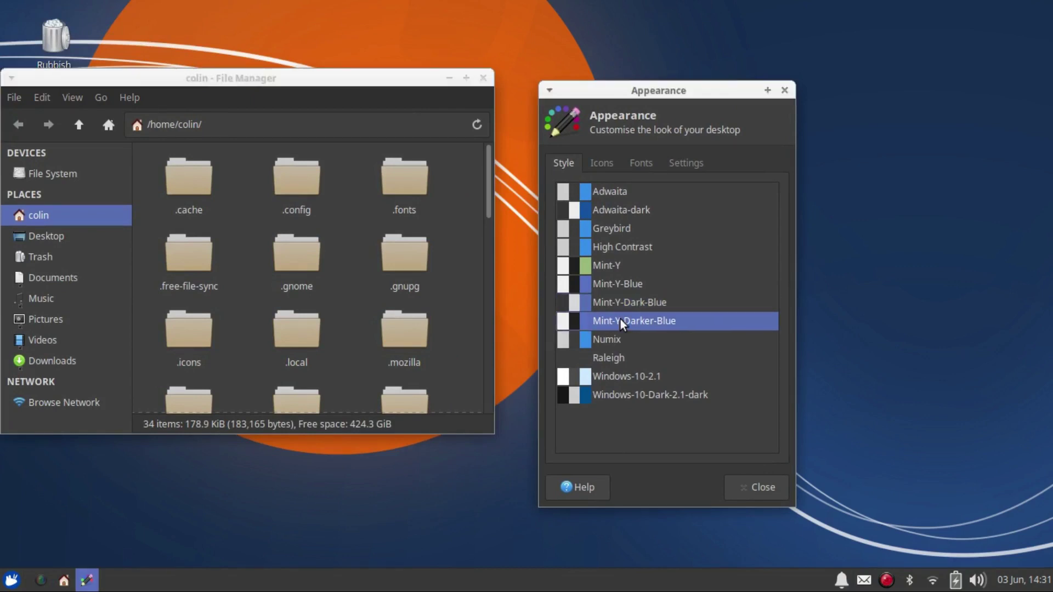
{"action": "left_click_drag", "start_coordinate": [250, 80], "coordinate": [288, 91]}
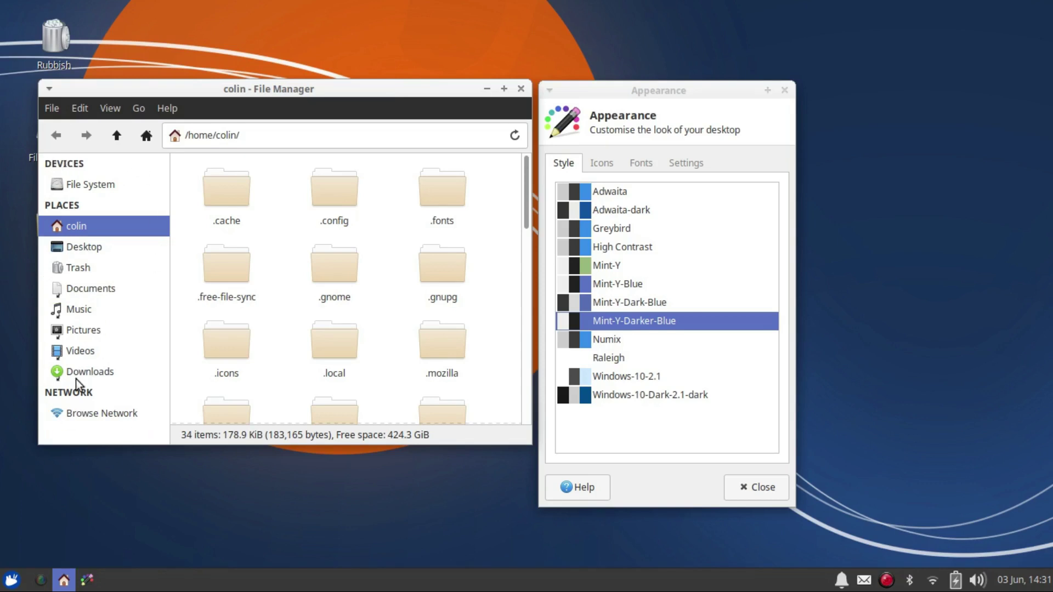
{"action": "left_click", "coordinate": [85, 247]}
{"action": "left_click", "coordinate": [78, 268]}
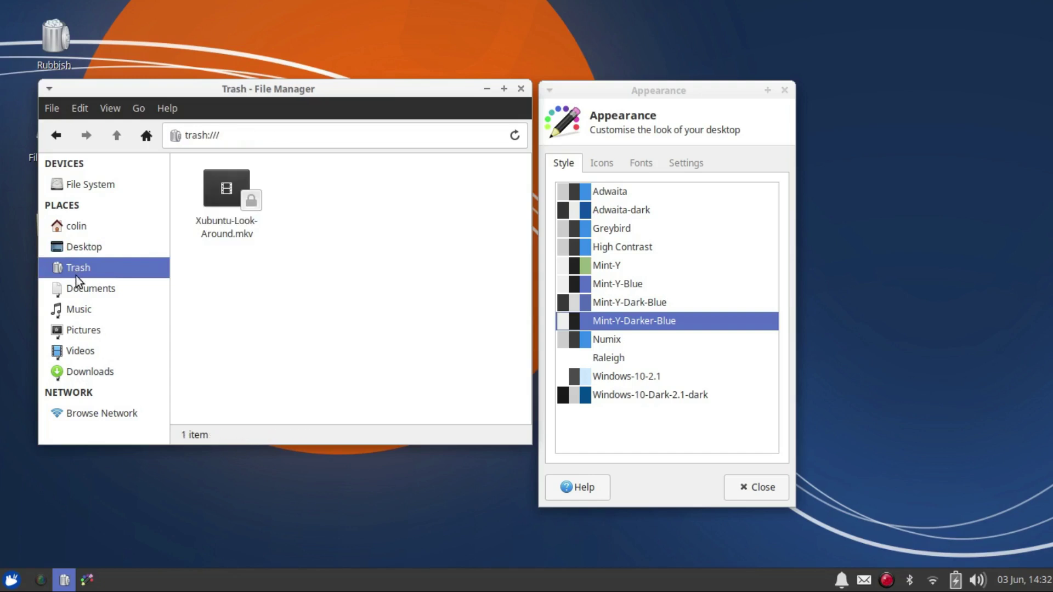
{"action": "left_click", "coordinate": [78, 291]}
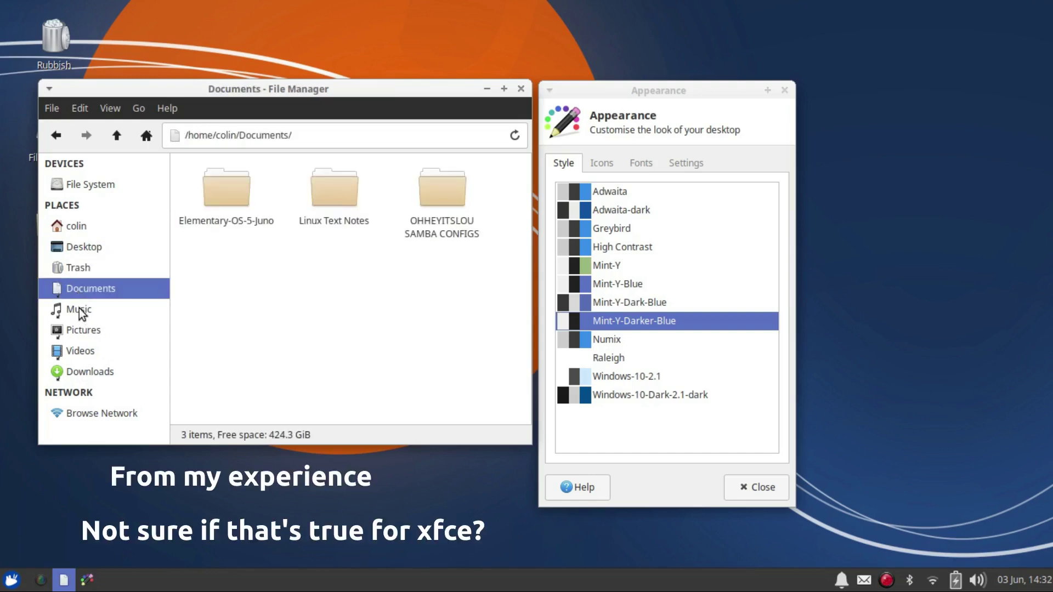
{"action": "left_click", "coordinate": [82, 311]}
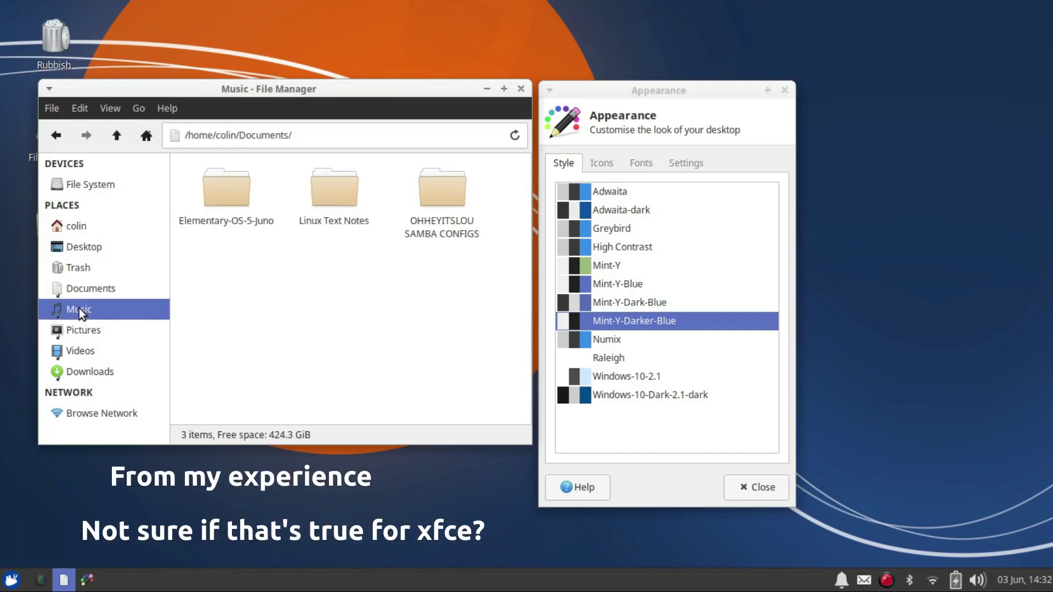
Compare the Mint-Y-Dark-Blue and Mint-Y-Darker-Blue styles again, and apply the Mint-Y-Blue style.
{"action": "left_click", "coordinate": [625, 302]}
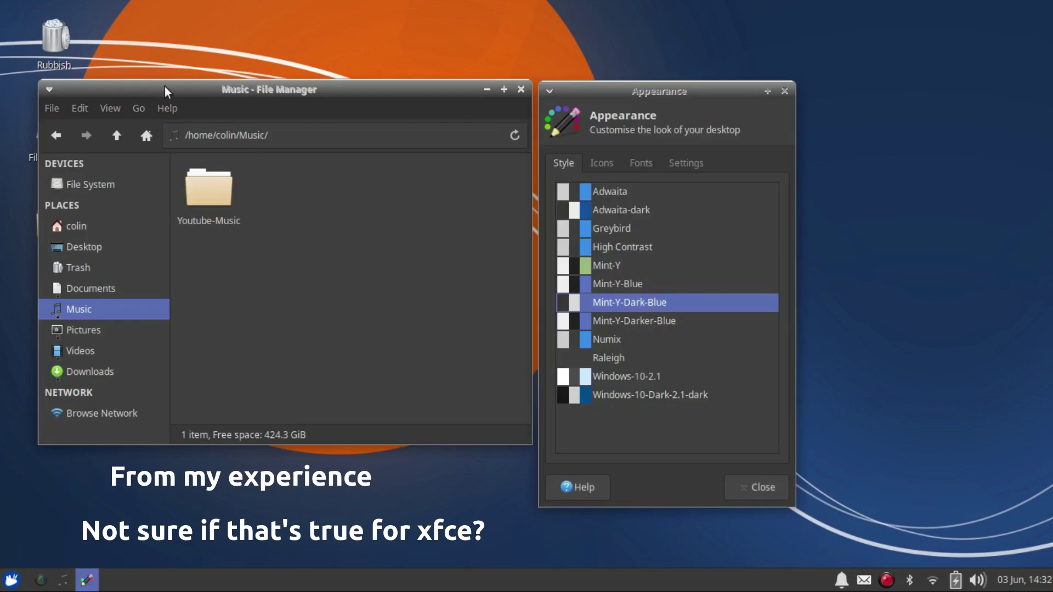
{"action": "left_click", "coordinate": [637, 320]}
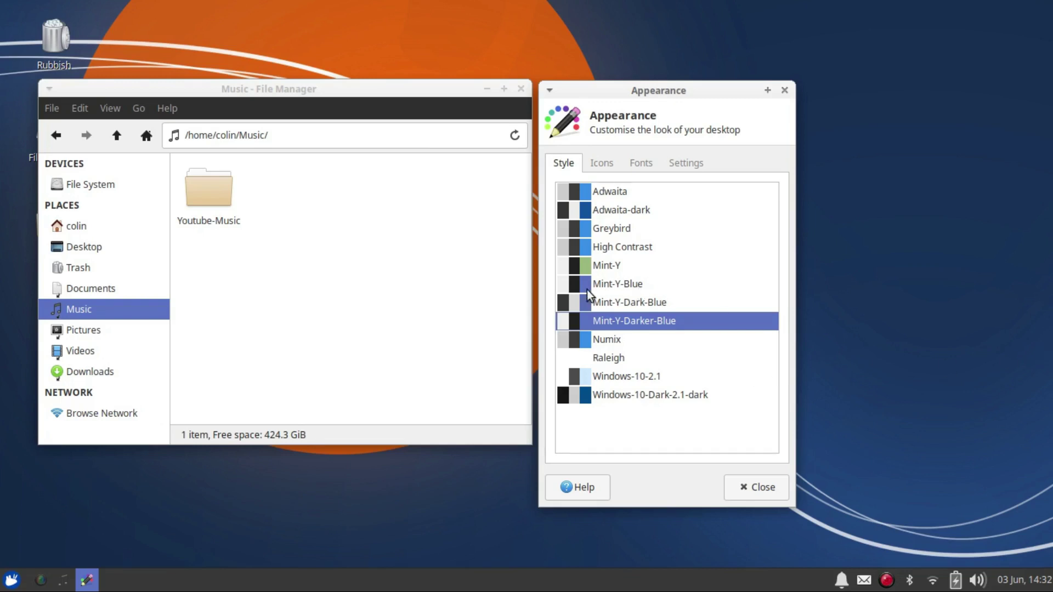
{"action": "left_click", "coordinate": [619, 283]}
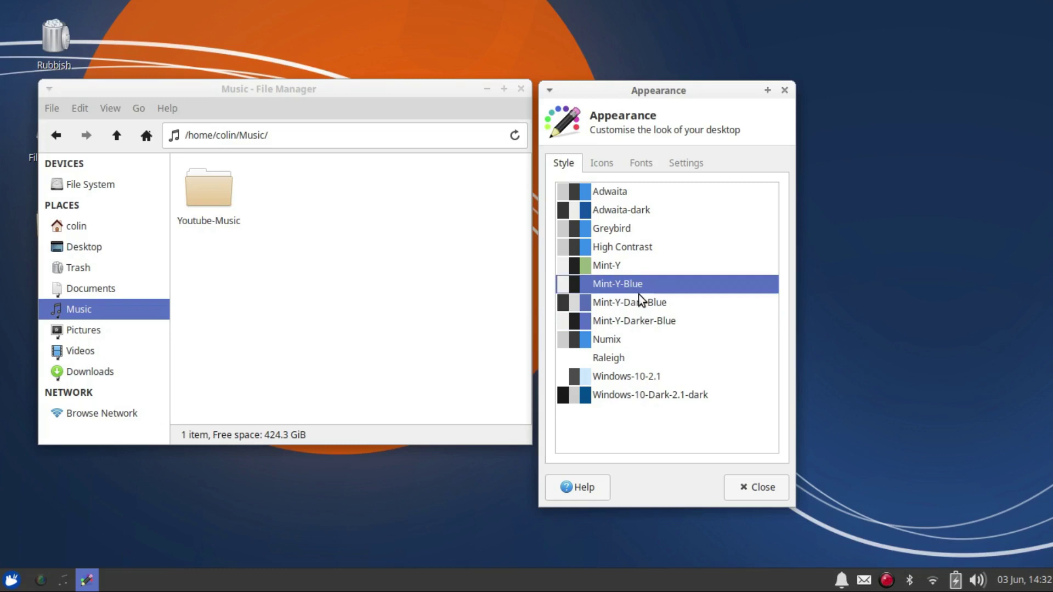
Look through the icon themes available in the Appearance settings, from Adwaita to Papirus Dark and Ubuntu-Mono-Dark.
{"action": "left_click", "coordinate": [600, 163]}
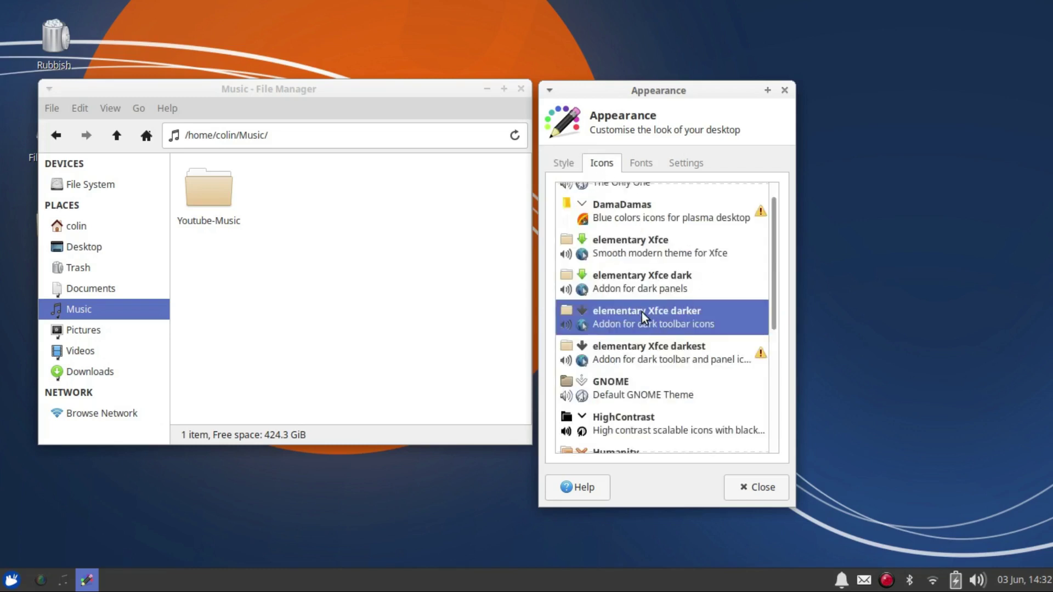
{"action": "scroll", "coordinate": [641, 311], "scroll_direction": "down", "scroll_amount": 3}
{"action": "scroll", "coordinate": [642, 311], "scroll_direction": "up", "scroll_amount": 3}
{"action": "scroll", "coordinate": [642, 311], "scroll_direction": "up", "scroll_amount": 1}
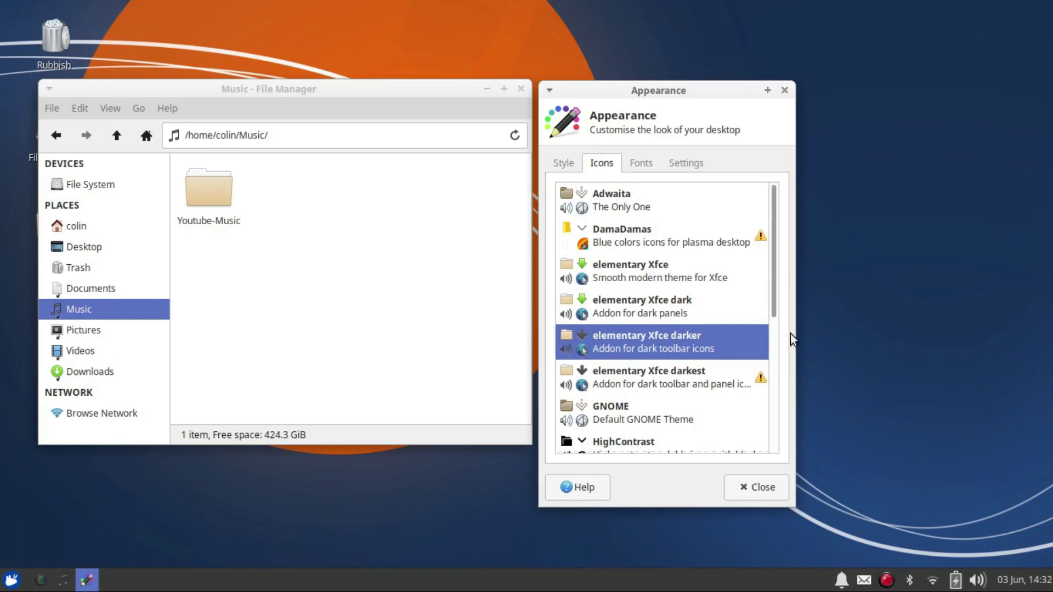
{"action": "scroll", "coordinate": [662, 321], "scroll_direction": "down", "scroll_amount": 4}
{"action": "scroll", "coordinate": [662, 326], "scroll_direction": "up", "scroll_amount": 4}
{"action": "scroll", "coordinate": [663, 328], "scroll_direction": "down", "scroll_amount": 6}
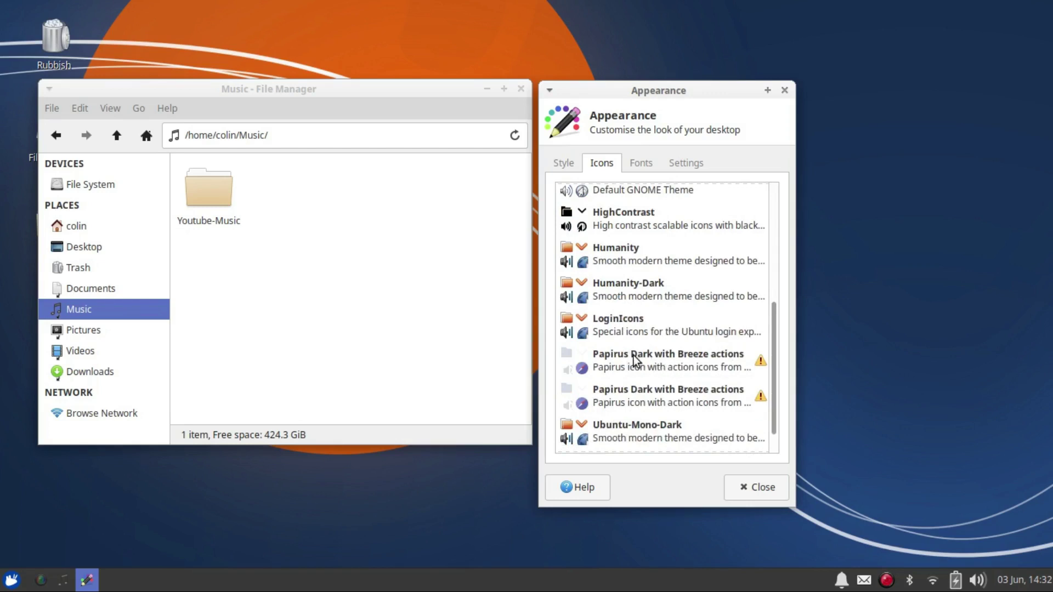
Apply the first Papirus Dark with Breeze actions icon theme, preview it with the file manager window, and close the Appearance settings.
{"action": "left_click", "coordinate": [609, 362]}
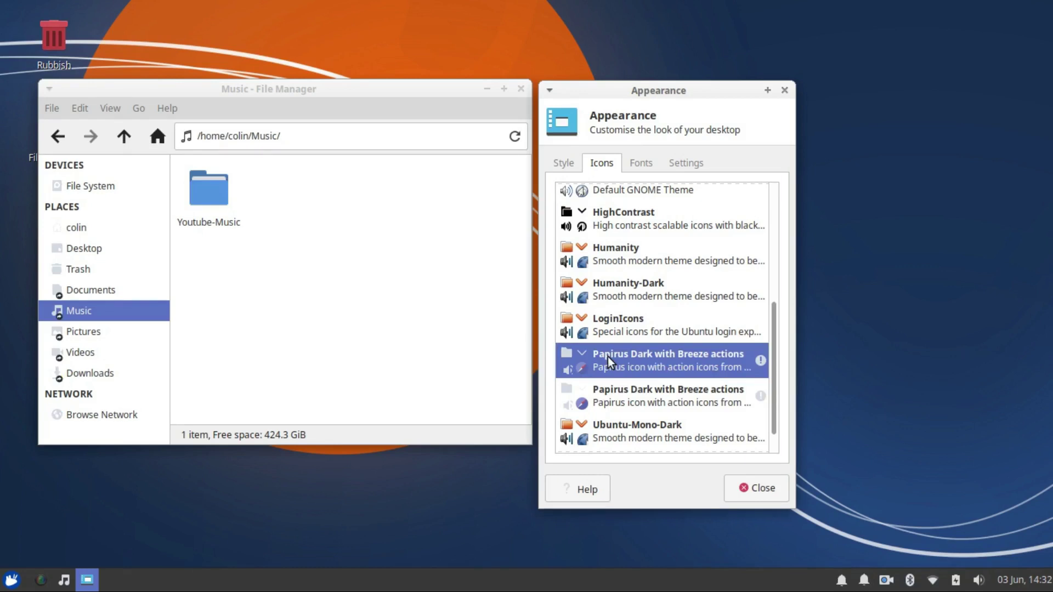
{"action": "left_click_drag", "start_coordinate": [285, 90], "coordinate": [373, 76]}
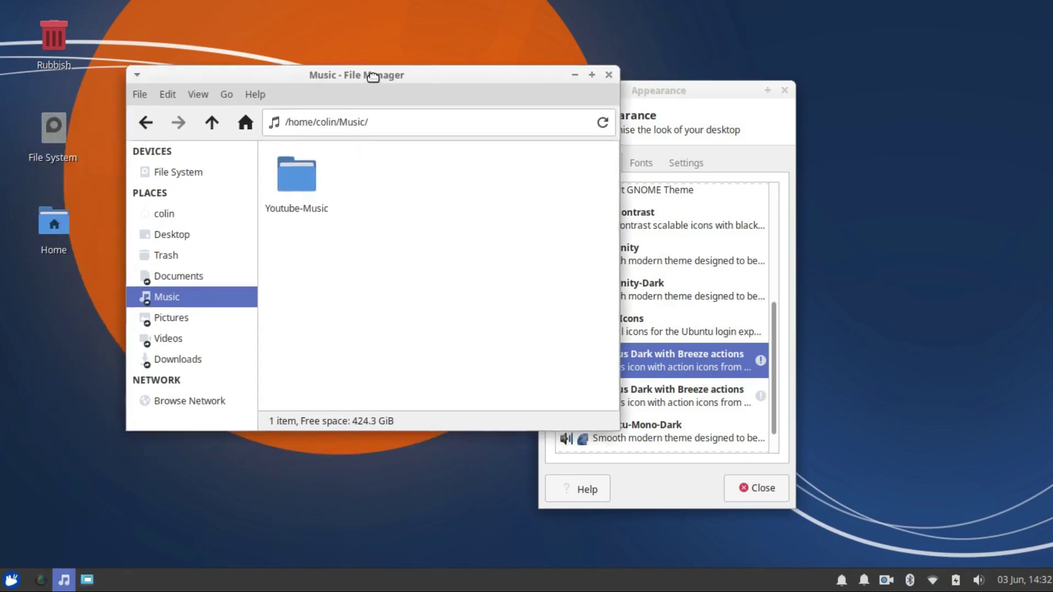
{"action": "left_click", "coordinate": [86, 579]}
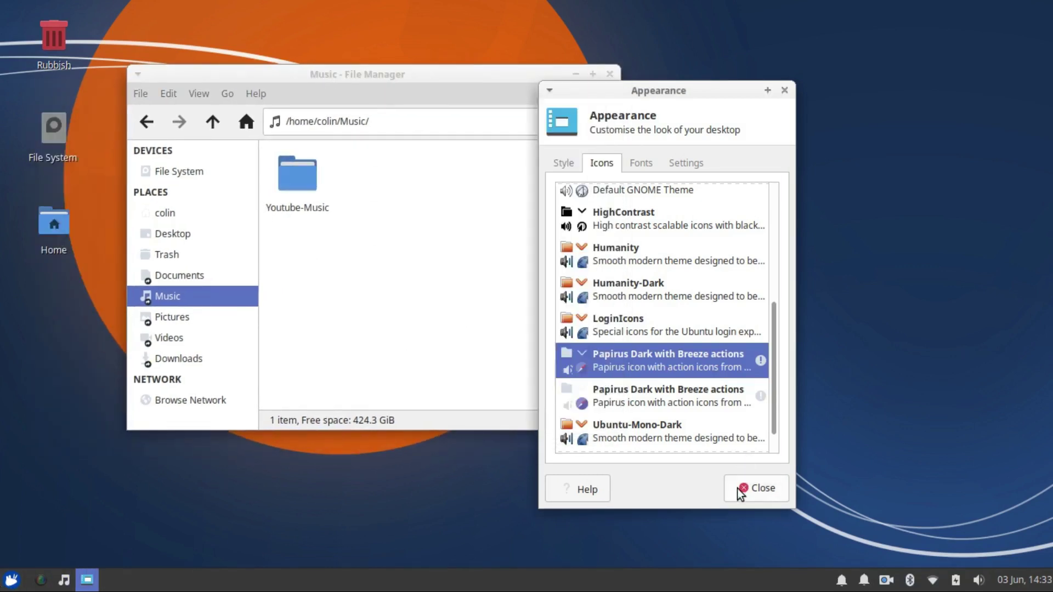
{"action": "left_click", "coordinate": [740, 489]}
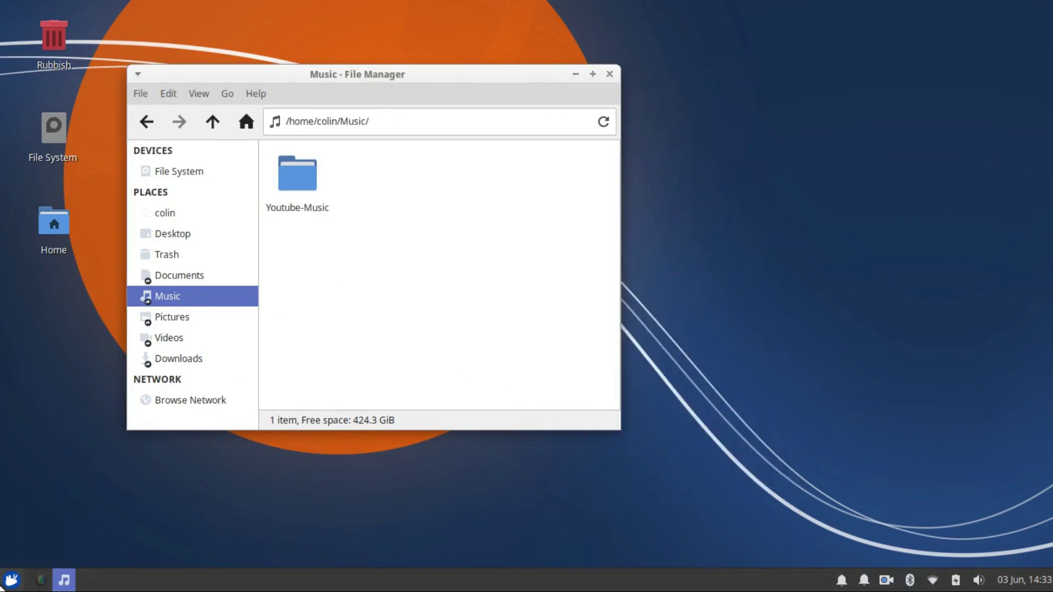
Find and open the Window Manager settings, and place their window beside the file manager.
{"action": "left_click", "coordinate": [3, 586]}
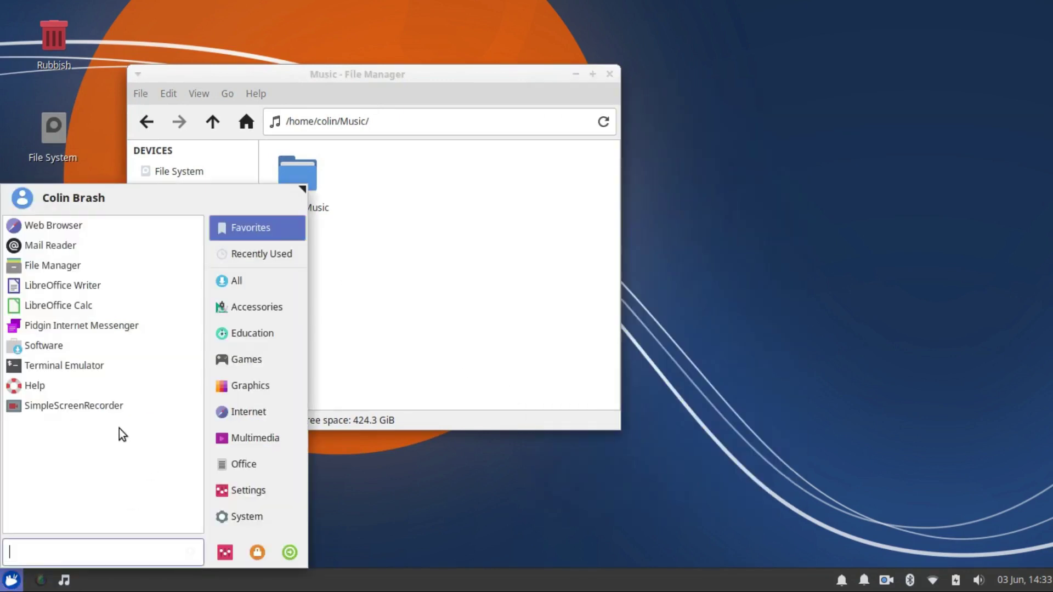
{"action": "type", "text": "win"}
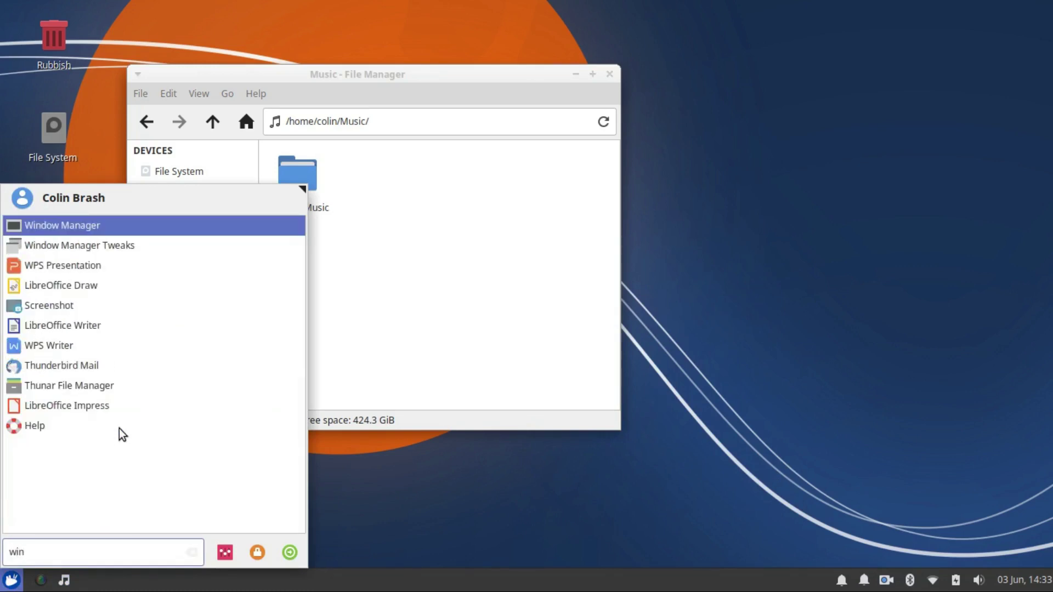
{"action": "type", "text": "d"}
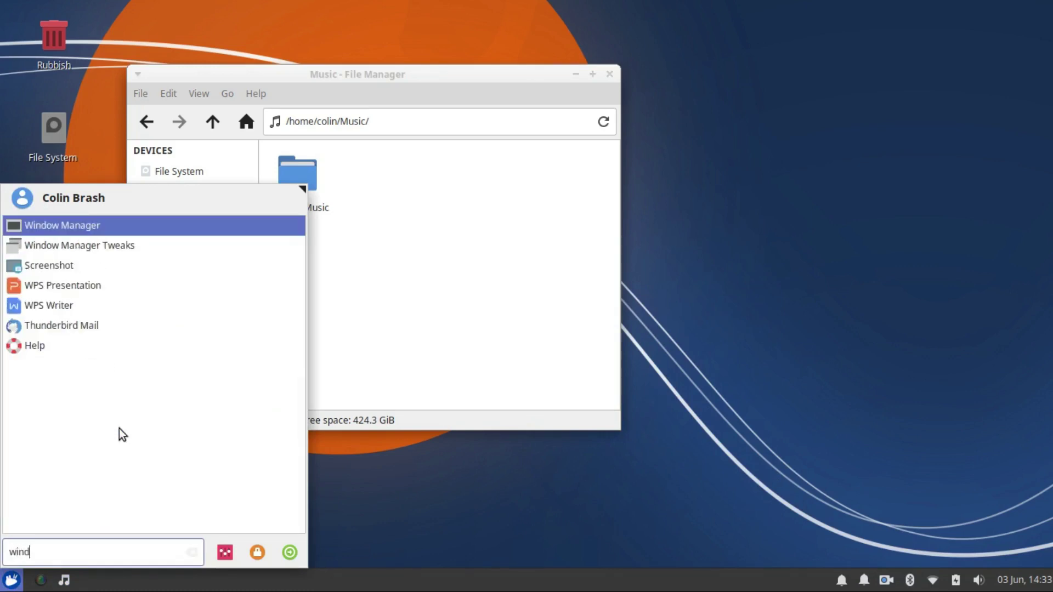
{"action": "left_click", "coordinate": [87, 233]}
{"action": "left_click_drag", "start_coordinate": [531, 90], "coordinate": [785, 71]}
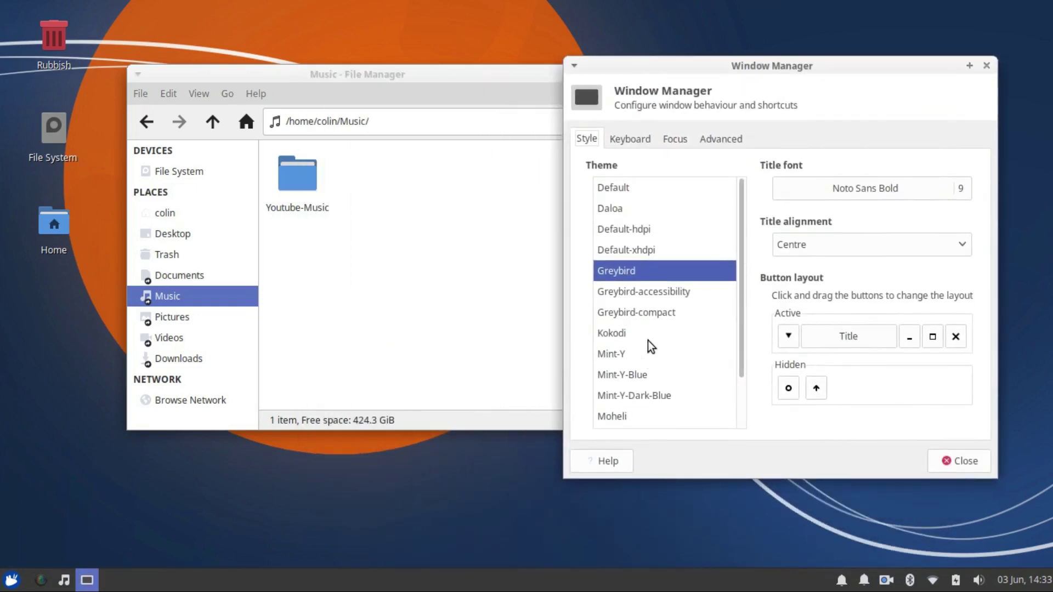
Preview the Mint-Y, Mint-Y-Blue and Mint-Y-Dark-Blue window themes in turn.
{"action": "scroll", "coordinate": [648, 341], "scroll_direction": "down", "scroll_amount": 2}
{"action": "left_click", "coordinate": [620, 295]}
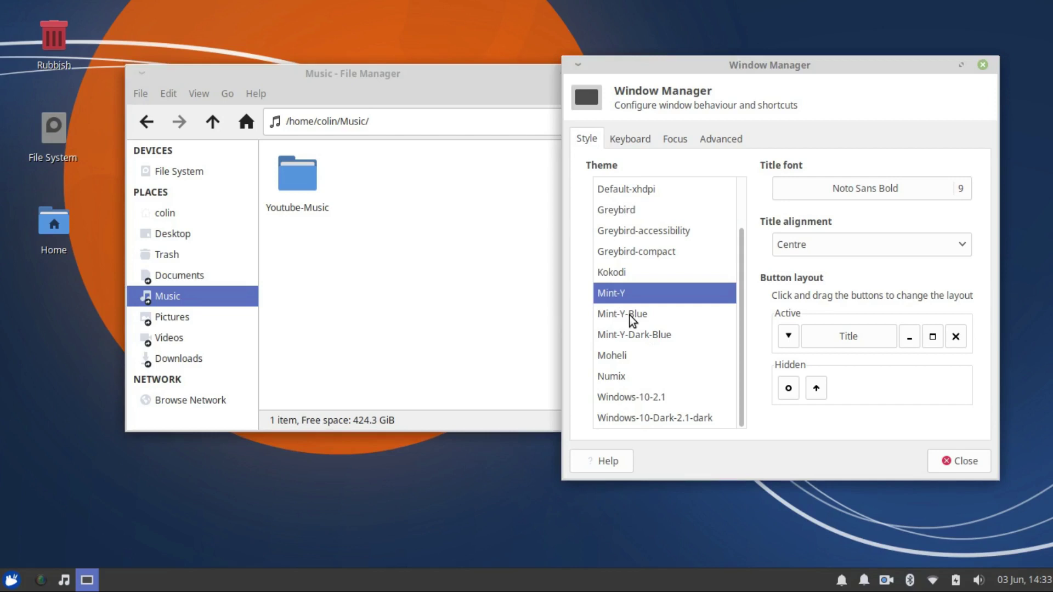
{"action": "left_click", "coordinate": [630, 315]}
{"action": "left_click", "coordinate": [631, 335]}
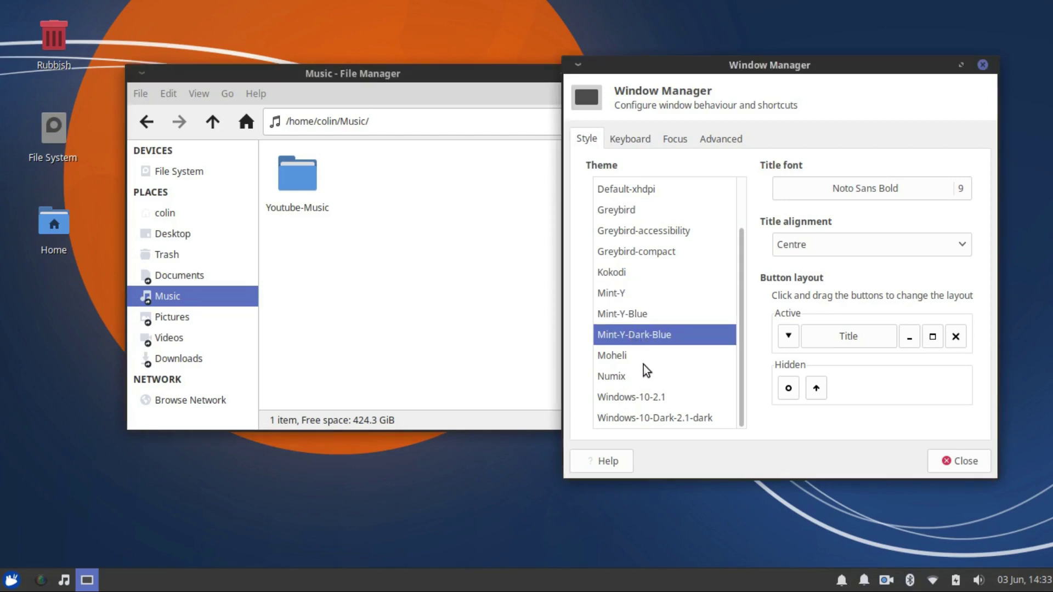
Compare the Windows-10-2.1 window theme with Windows-10-Dark-2.1-dark, apply the dark one, and preview it by moving the file manager window.
{"action": "left_click", "coordinate": [643, 395]}
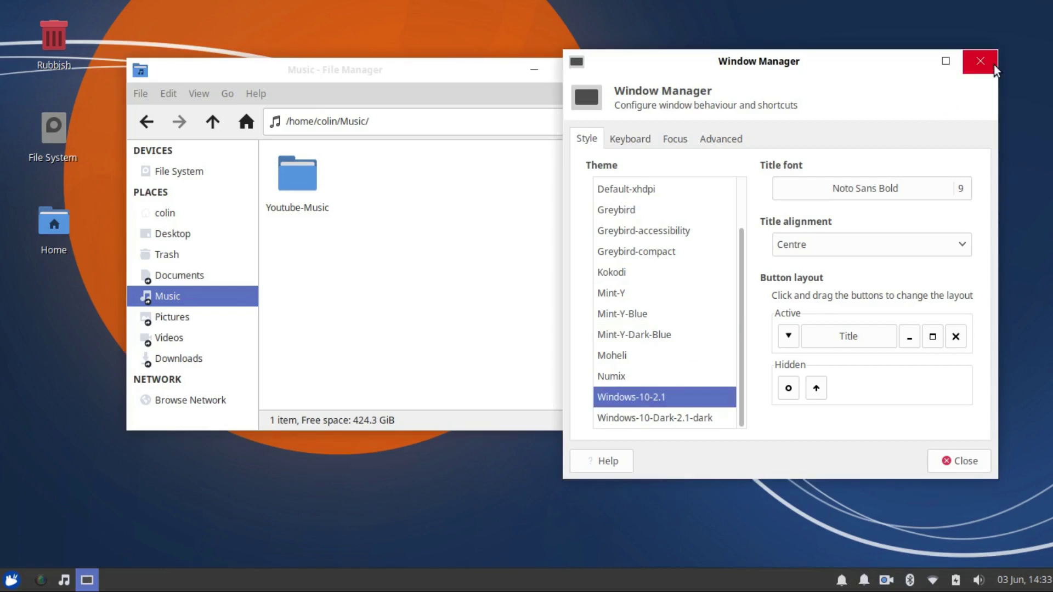
{"action": "left_click", "coordinate": [489, 76]}
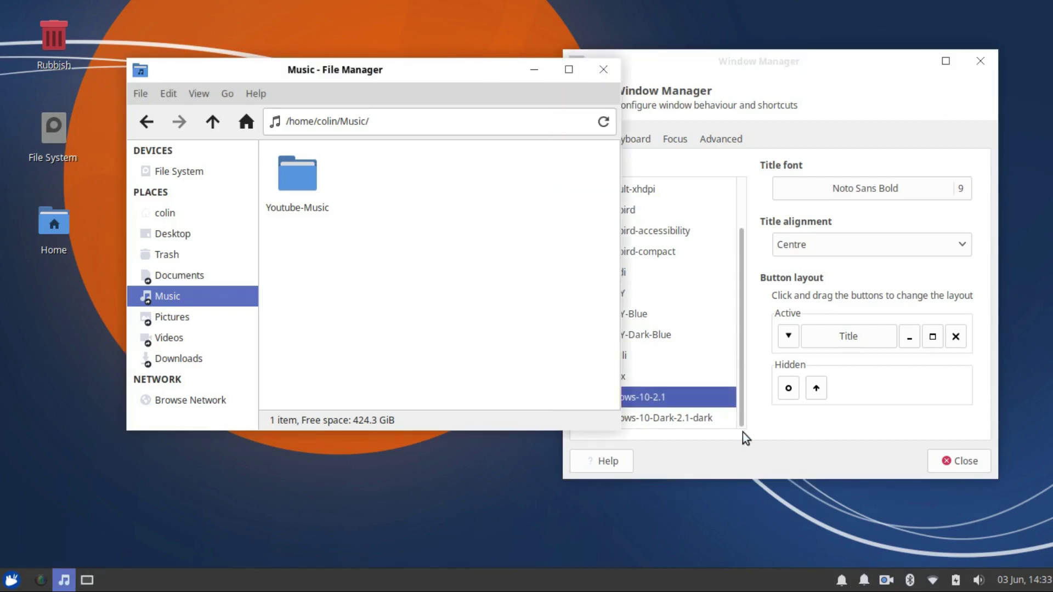
{"action": "left_click", "coordinate": [680, 417]}
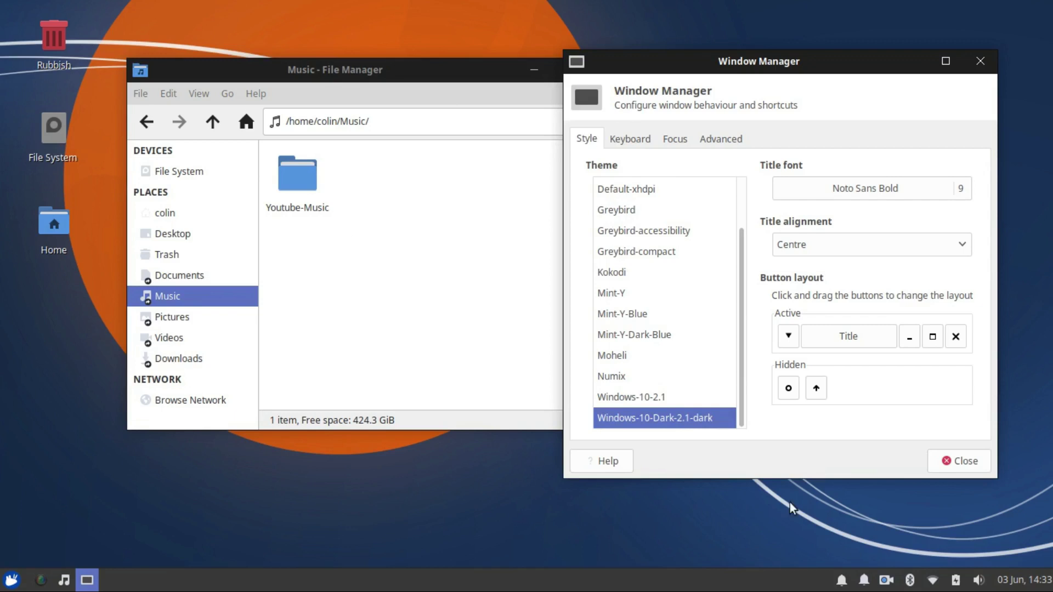
{"action": "left_click", "coordinate": [960, 461]}
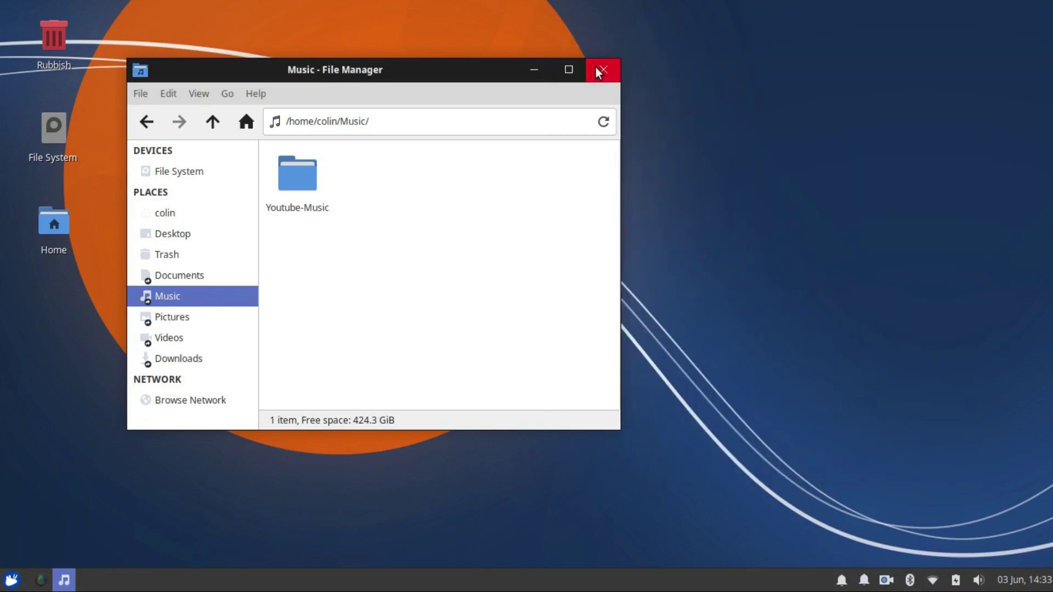
{"action": "left_click_drag", "start_coordinate": [390, 78], "coordinate": [624, 93]}
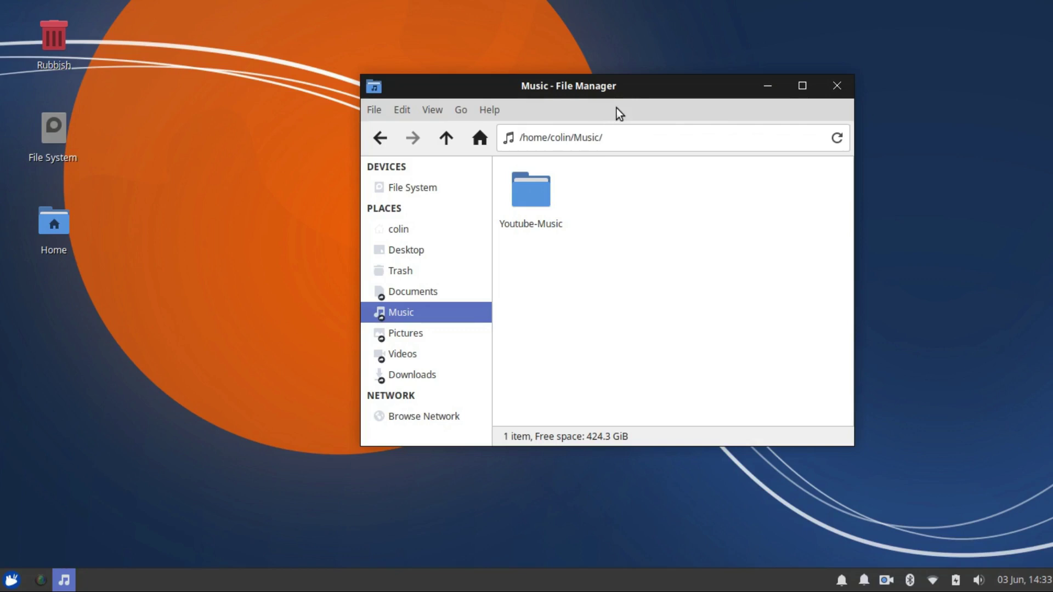
{"action": "left_click_drag", "start_coordinate": [635, 91], "coordinate": [533, 118]}
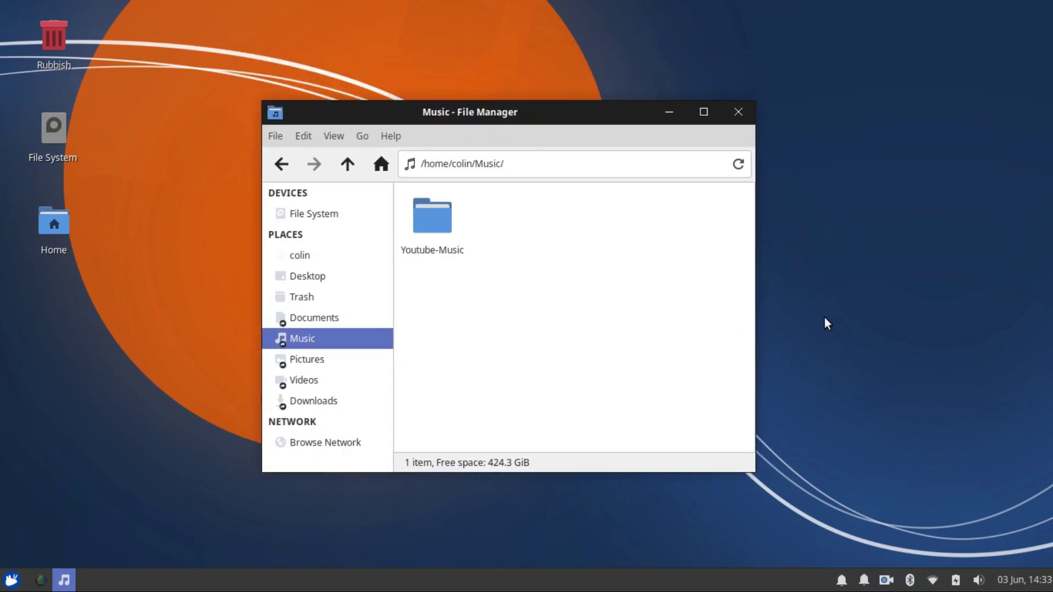
{"action": "left_click_drag", "start_coordinate": [551, 131], "coordinate": [655, 146]}
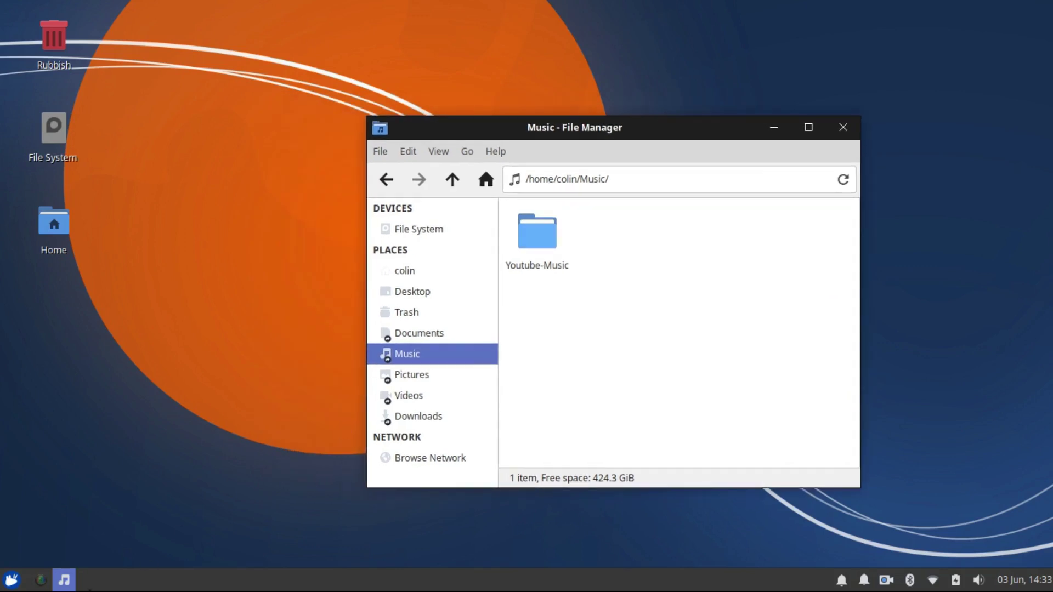
Reopen the Appearance settings and apply the DamaDamas icon theme.
{"action": "left_click", "coordinate": [11, 580]}
{"action": "type", "text": "a"}
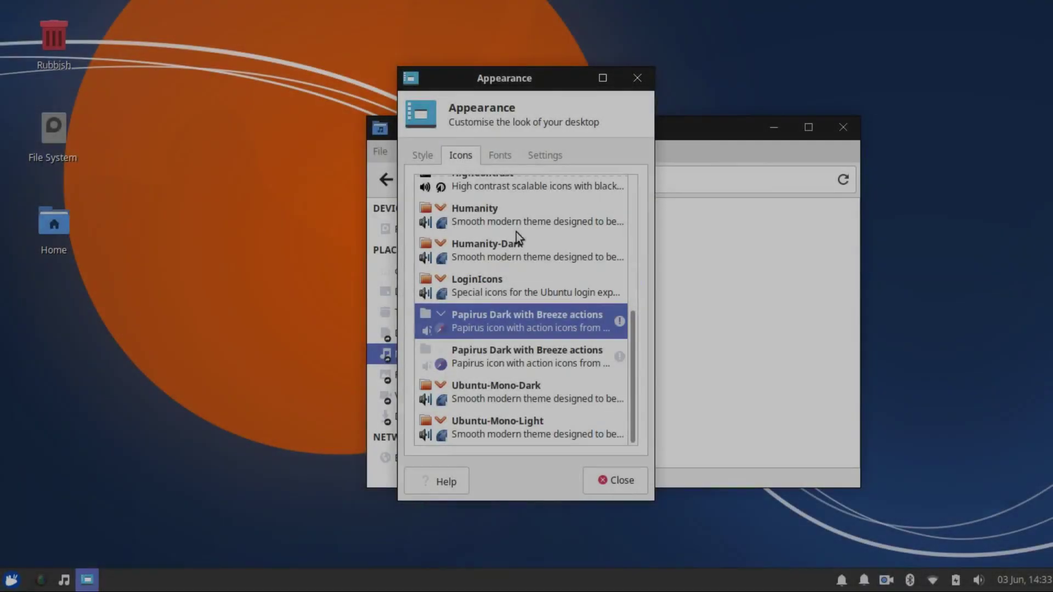
{"action": "scroll", "coordinate": [499, 244], "scroll_direction": "up", "scroll_amount": 6}
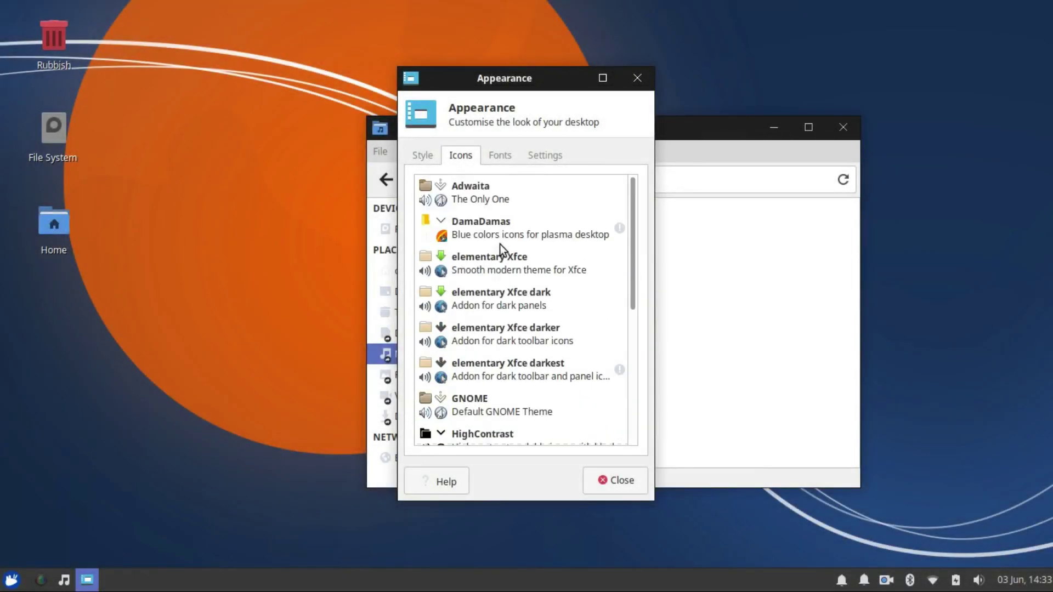
{"action": "left_click", "coordinate": [502, 228]}
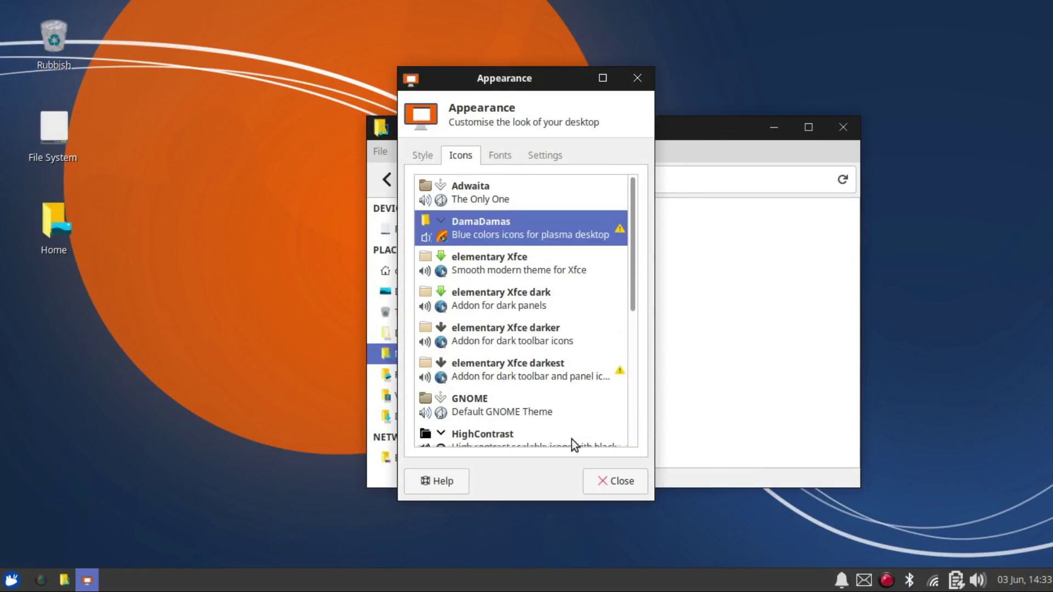
{"action": "left_click", "coordinate": [618, 482]}
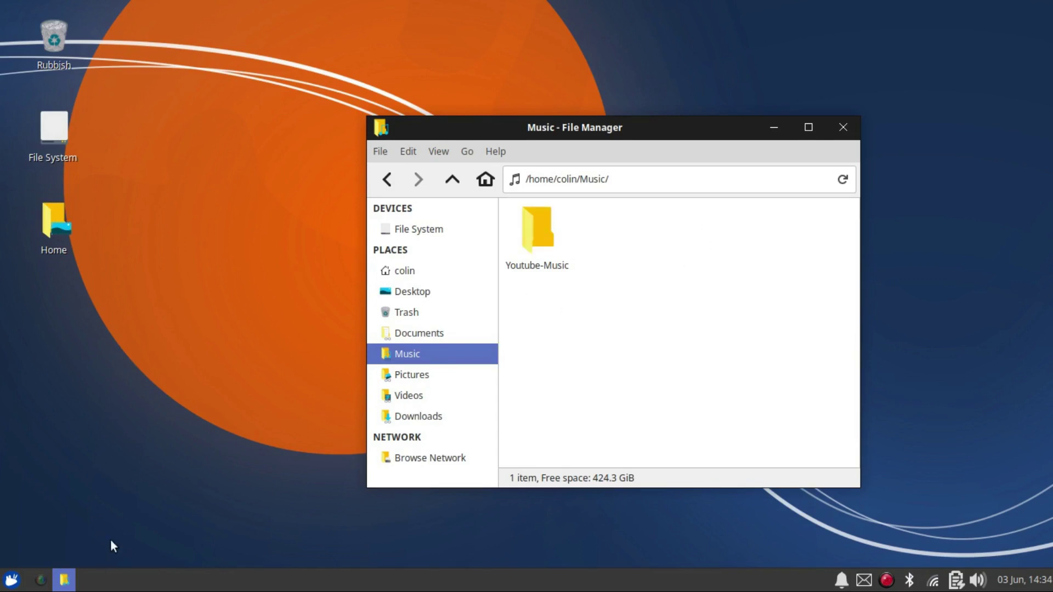
Look through the full list of applications in the Whisker Menu to examine how the DamaDamas icons look.
{"action": "left_click", "coordinate": [11, 580]}
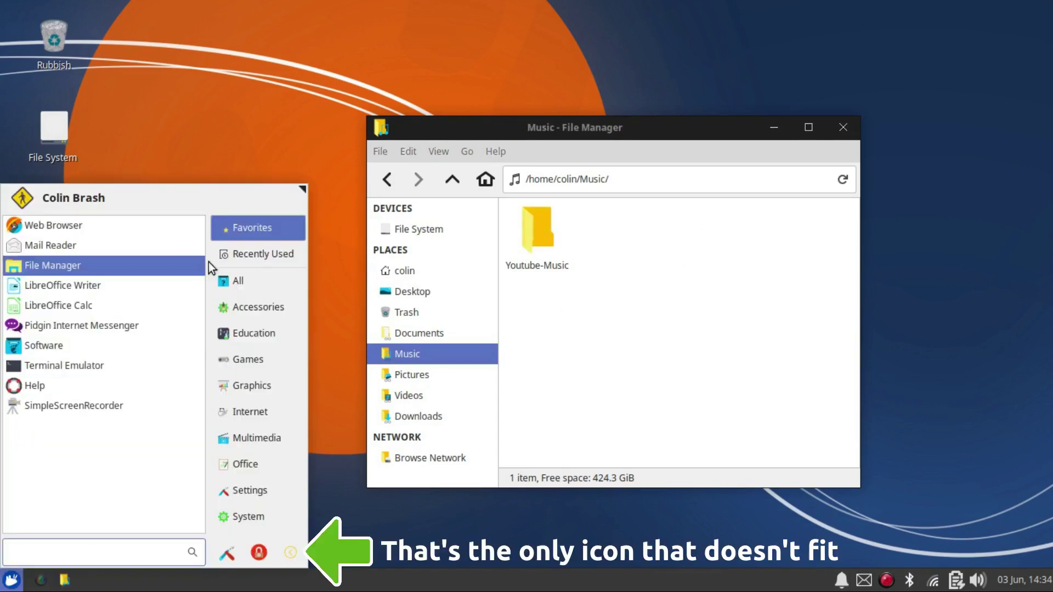
{"action": "left_click", "coordinate": [252, 277]}
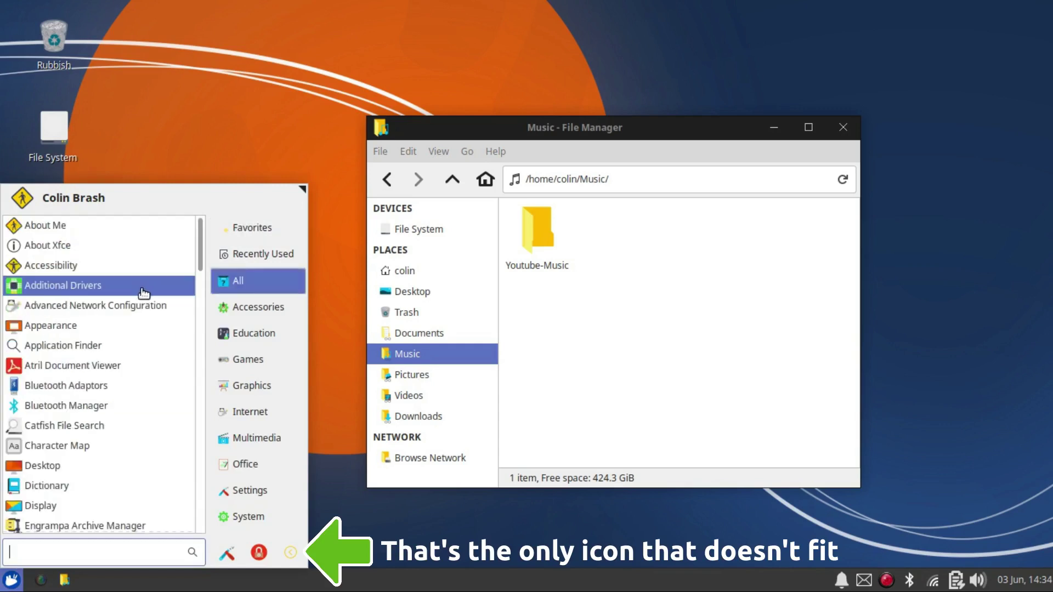
{"action": "scroll", "coordinate": [99, 296], "scroll_direction": "down", "scroll_amount": 3}
{"action": "scroll", "coordinate": [91, 301], "scroll_direction": "down", "scroll_amount": 5}
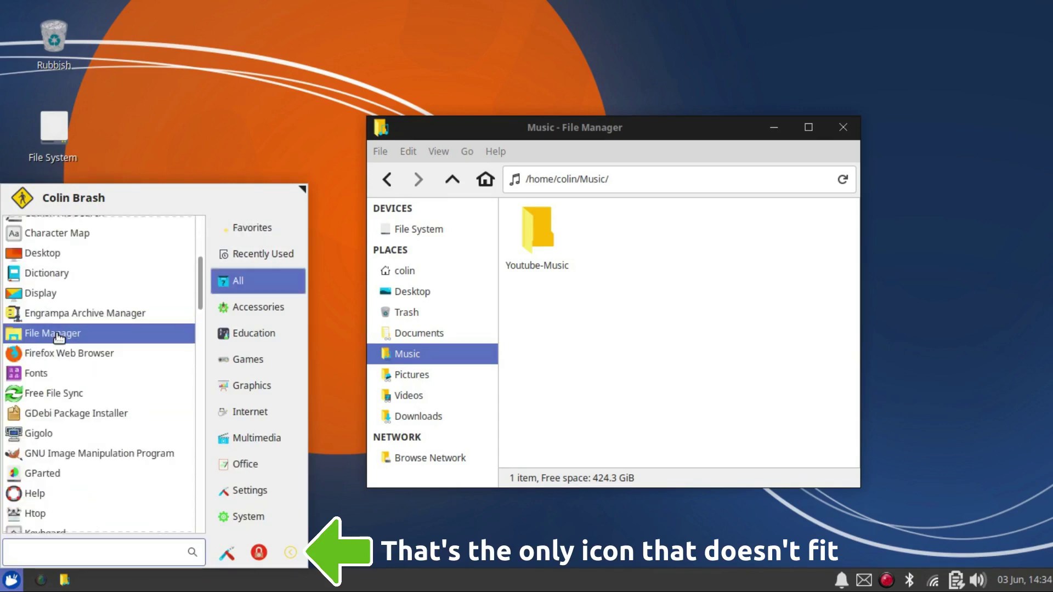
{"action": "scroll", "coordinate": [58, 341], "scroll_direction": "down", "scroll_amount": 5}
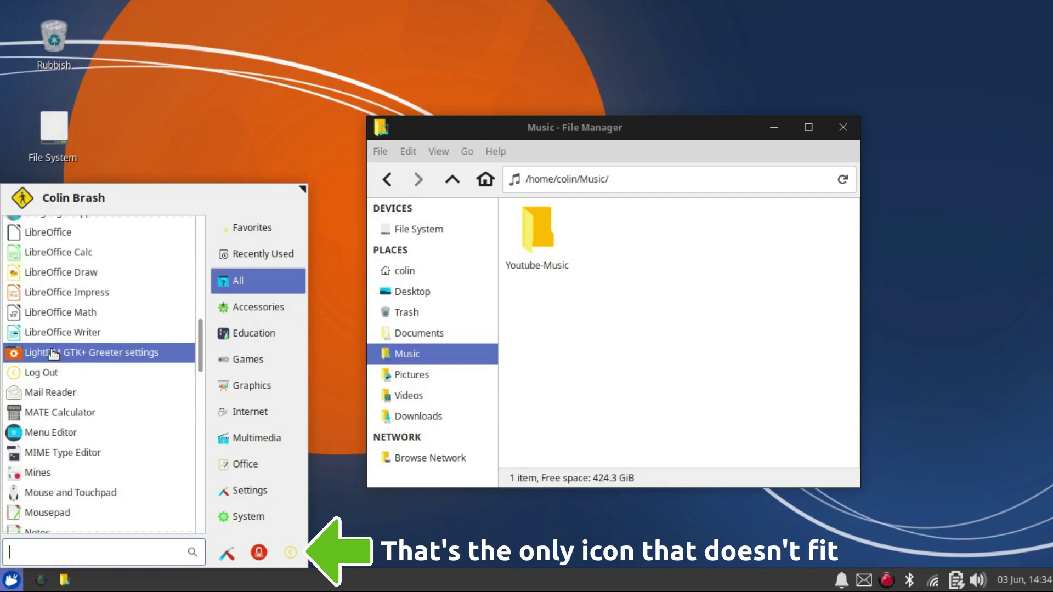
{"action": "scroll", "coordinate": [54, 347], "scroll_direction": "down", "scroll_amount": 6}
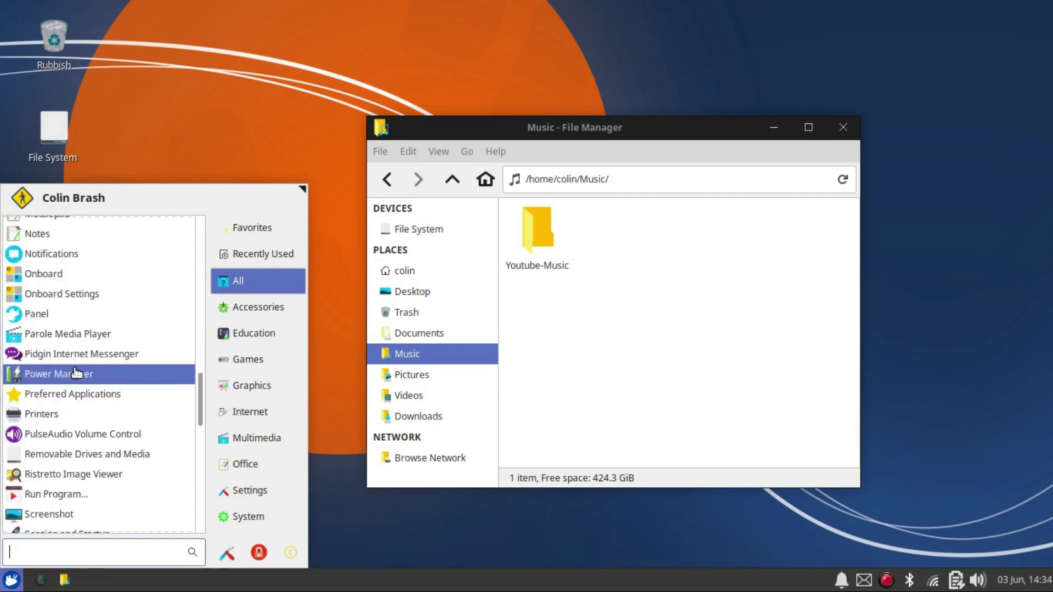
{"action": "scroll", "coordinate": [77, 373], "scroll_direction": "down", "scroll_amount": 6}
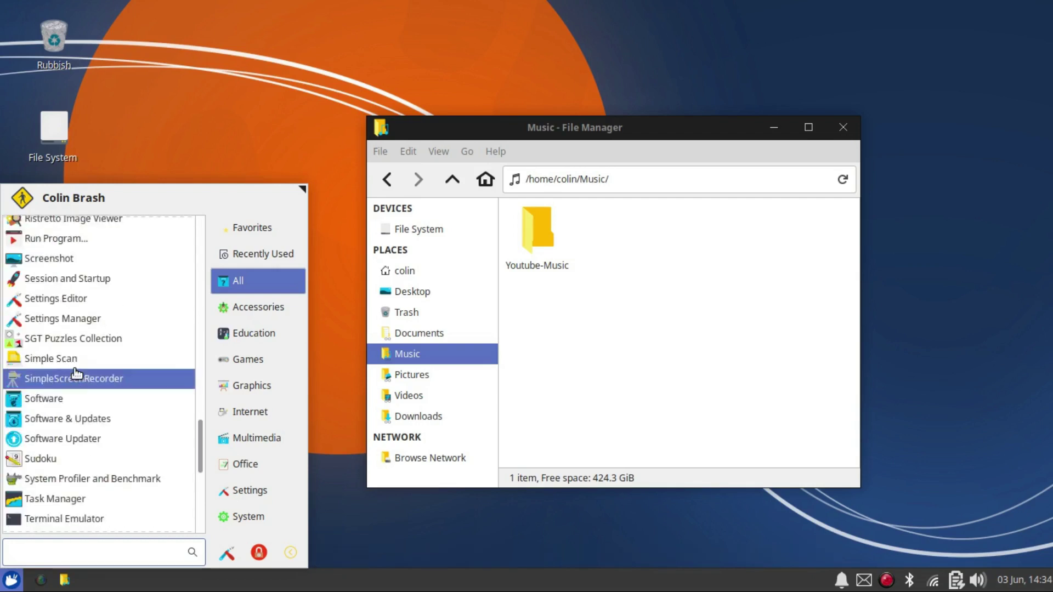
{"action": "scroll", "coordinate": [77, 373], "scroll_direction": "down", "scroll_amount": 3}
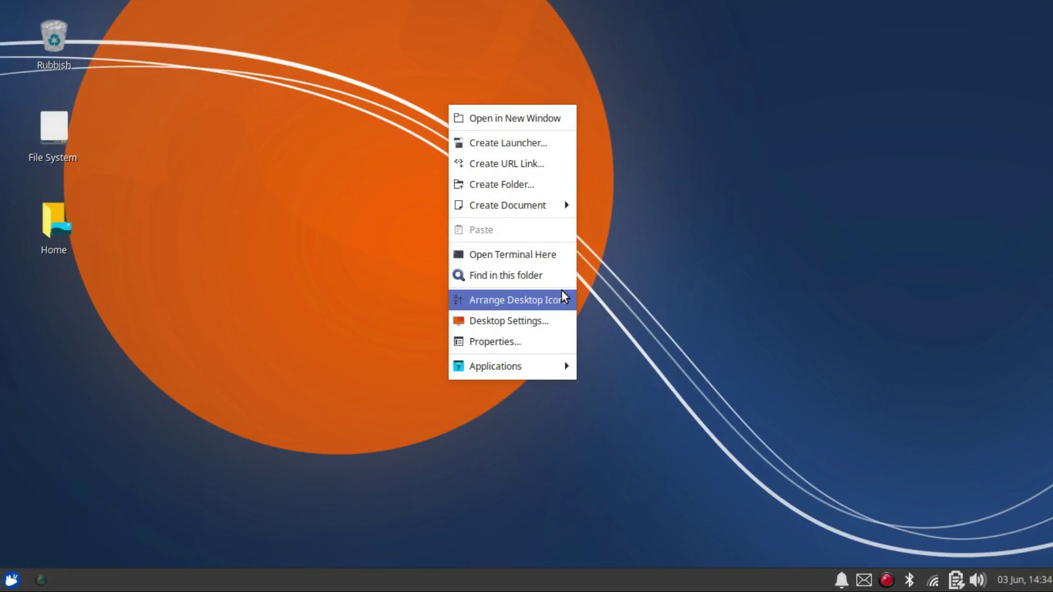
Preview the xubuntu-bionic.png wallpaper, and set the teal wallpaper with green and blue angular shapes as the desktop background.
{"action": "left_click", "coordinate": [504, 324]}
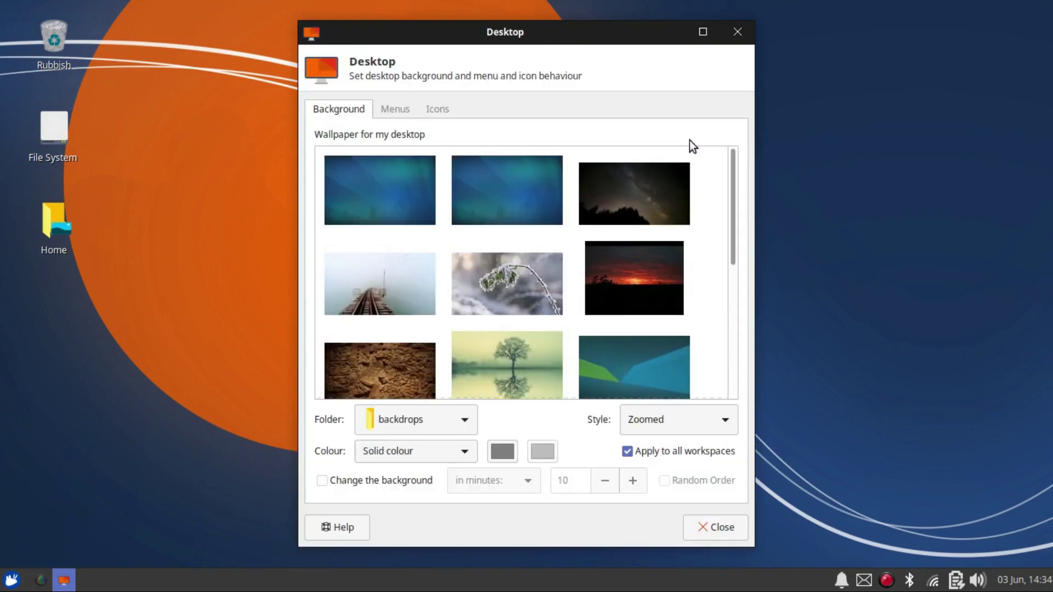
{"action": "scroll", "coordinate": [566, 301], "scroll_direction": "down", "scroll_amount": 5}
{"action": "scroll", "coordinate": [566, 301], "scroll_direction": "up", "scroll_amount": 3}
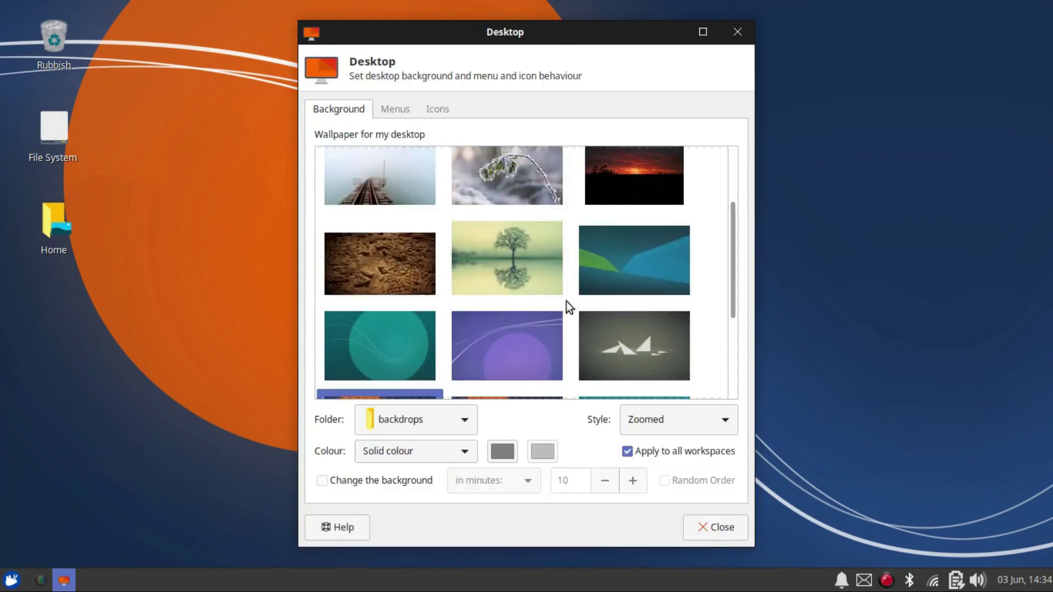
{"action": "left_click", "coordinate": [389, 342]}
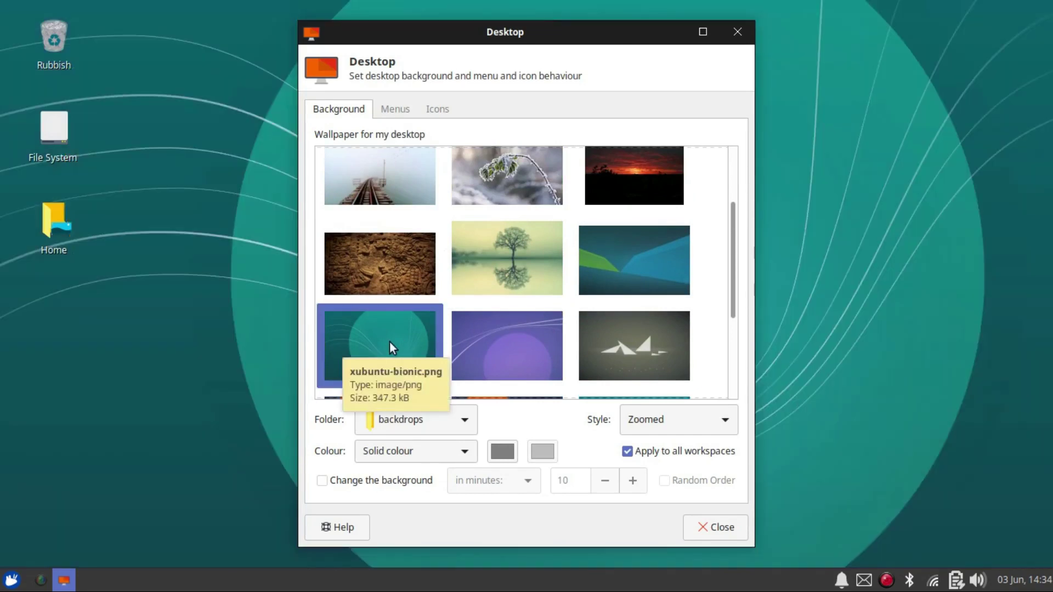
{"action": "left_click", "coordinate": [638, 252]}
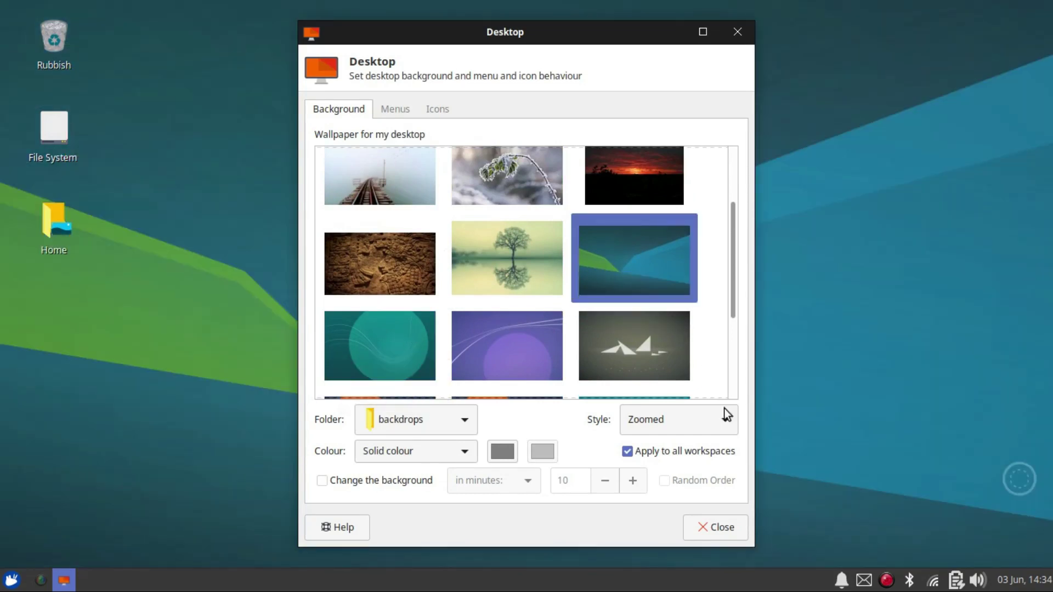
{"action": "left_click", "coordinate": [728, 535]}
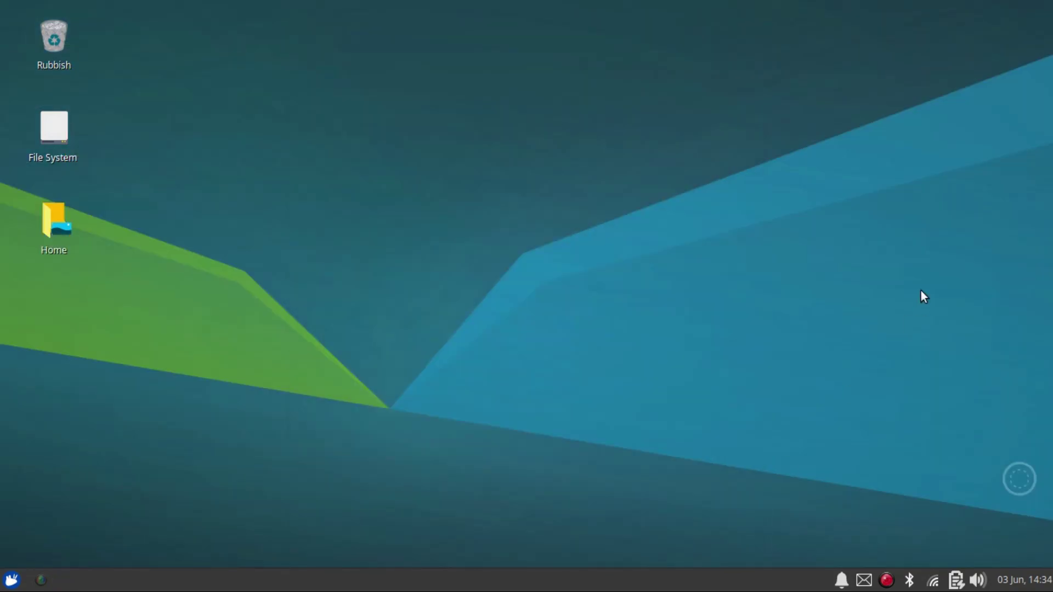
View the Whisker Menu and the Home folder against the new wallpaper, and close the folder window.
{"action": "left_click", "coordinate": [12, 580]}
{"action": "left_click", "coordinate": [12, 580]}
{"action": "double_click", "coordinate": [51, 225]}
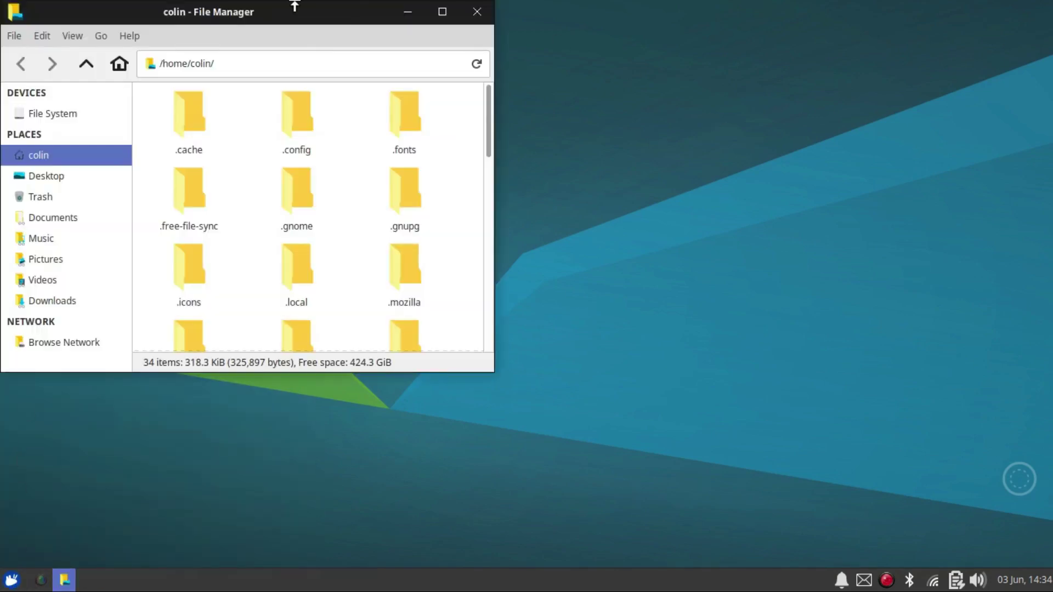
{"action": "left_click_drag", "start_coordinate": [291, 5], "coordinate": [574, 65]}
{"action": "left_click", "coordinate": [756, 68]}
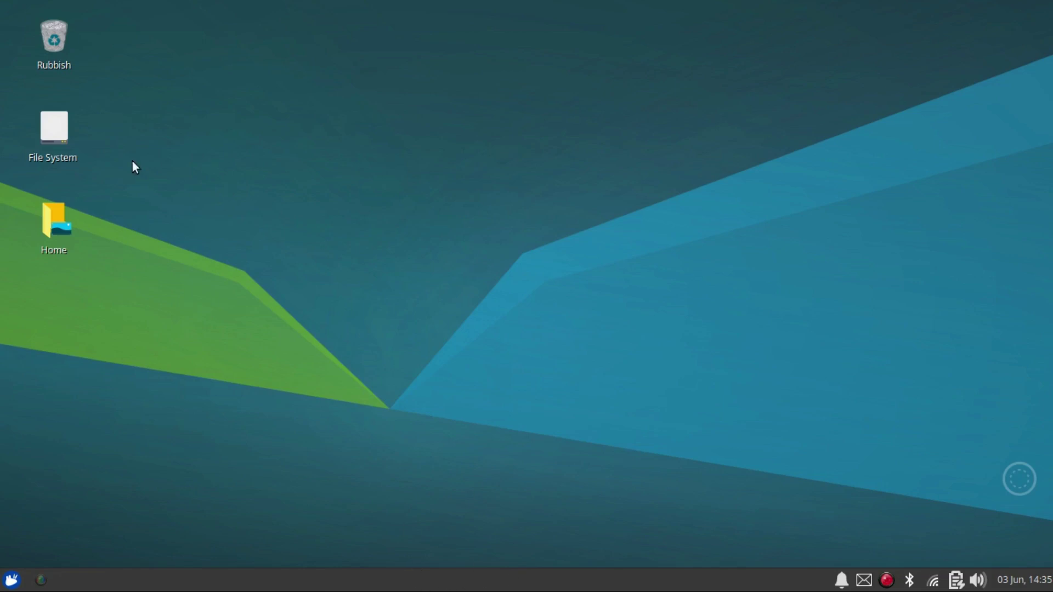
Create a second panel through the panel preferences, set its mode to Vertical, and place it in the desktop's upper-left corner.
{"action": "right_click", "coordinate": [172, 590]}
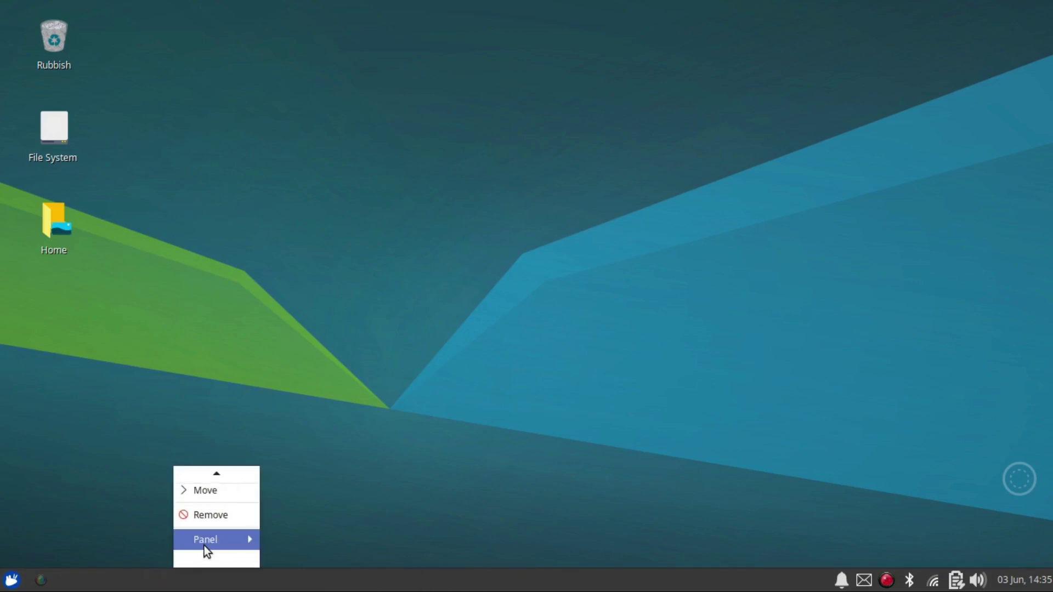
{"action": "mouse_move", "coordinate": [216, 542]}
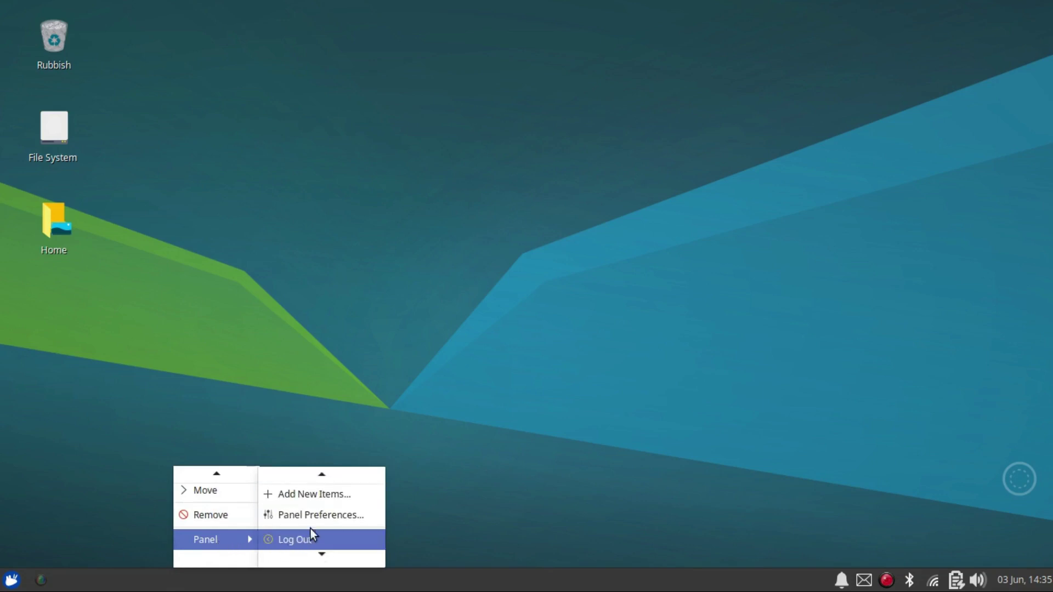
{"action": "left_click", "coordinate": [329, 516]}
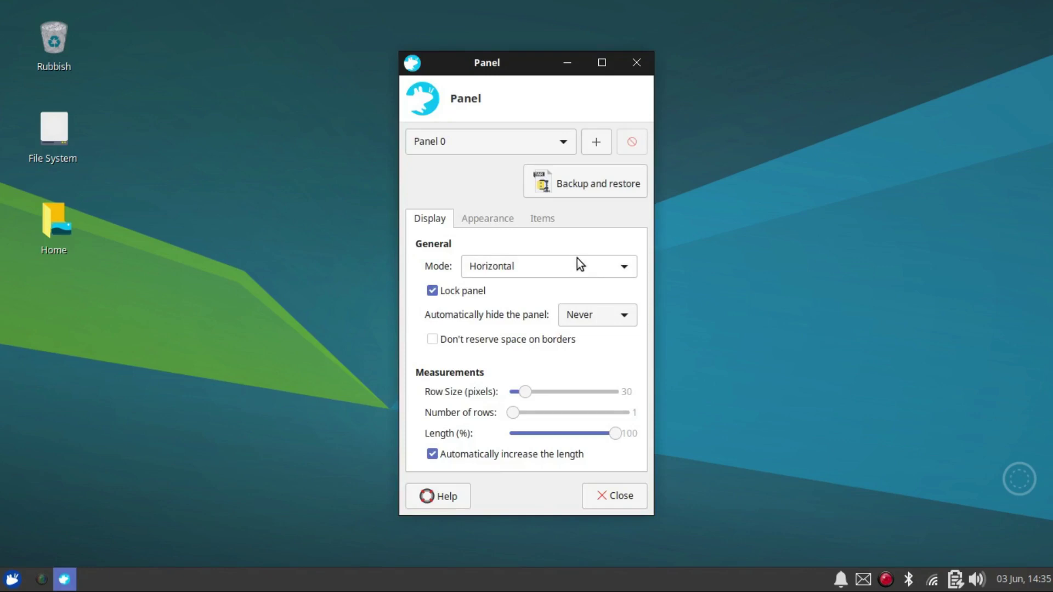
{"action": "left_click", "coordinate": [596, 144]}
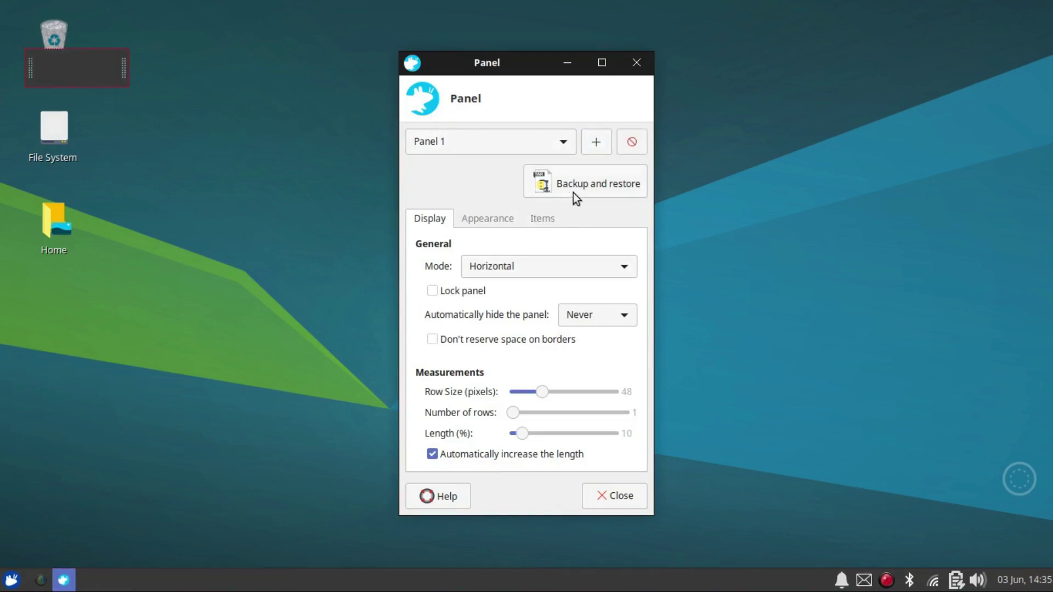
{"action": "left_click", "coordinate": [567, 268]}
{"action": "left_click", "coordinate": [545, 284]}
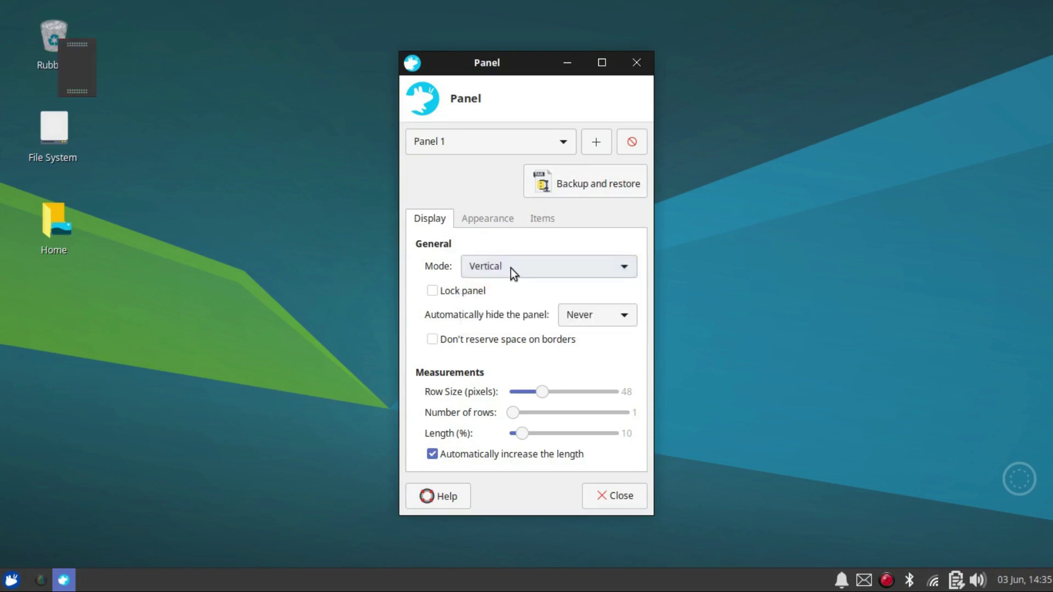
{"action": "left_click_drag", "start_coordinate": [81, 44], "coordinate": [3, 3]}
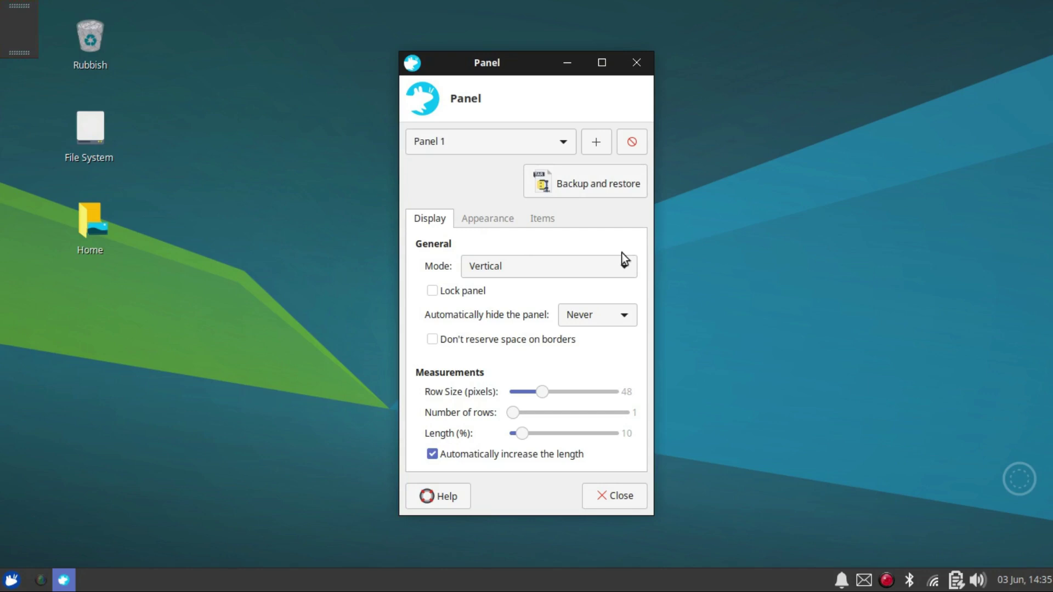
Add an empty Launcher item to the new vertical panel.
{"action": "left_click", "coordinate": [547, 219]}
{"action": "left_click", "coordinate": [619, 307]}
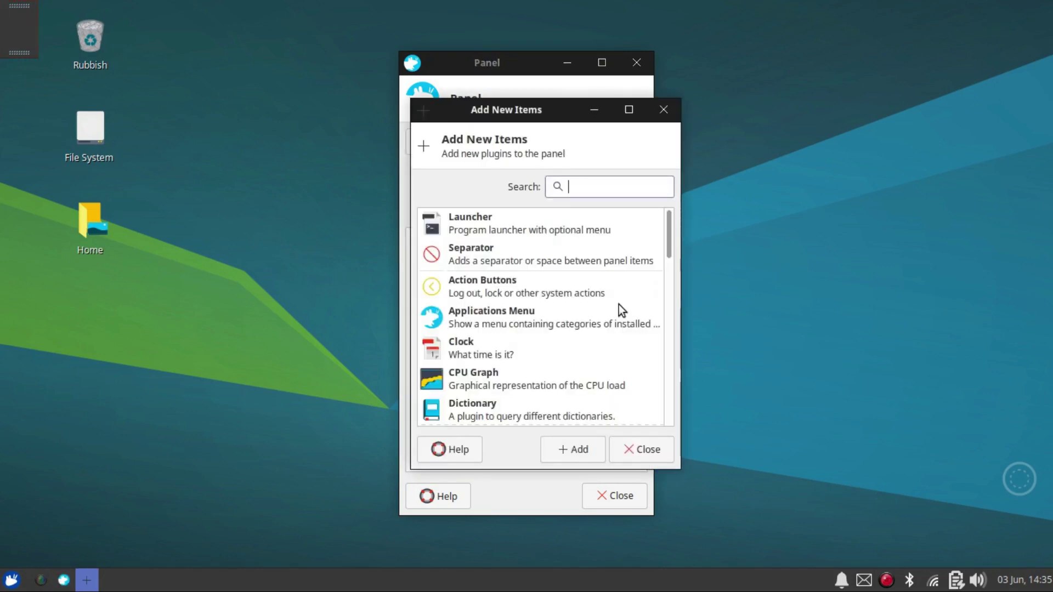
{"action": "left_click", "coordinate": [495, 221]}
{"action": "left_click", "coordinate": [580, 447]}
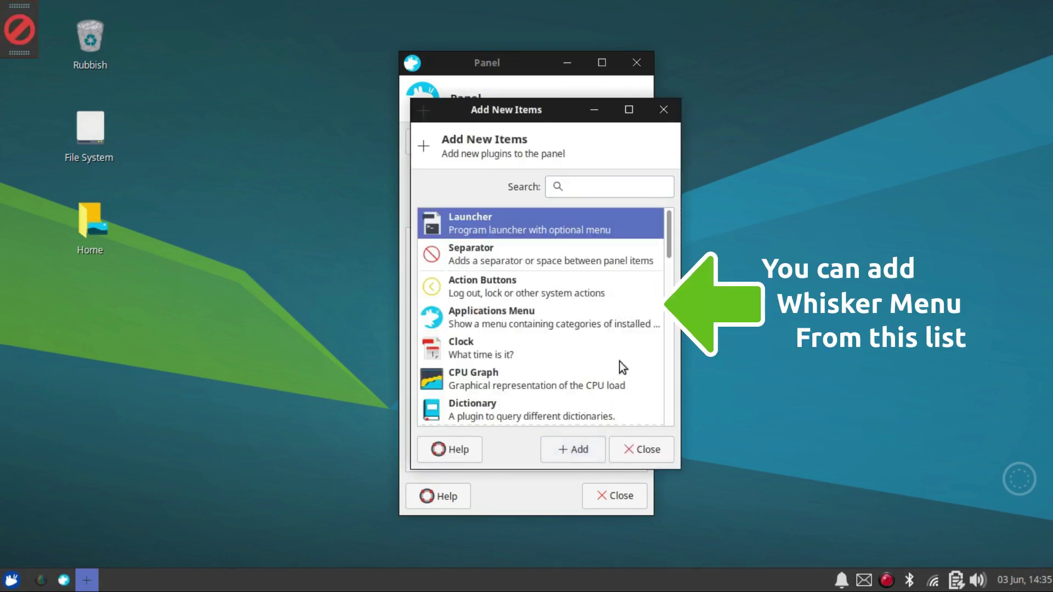
{"action": "left_click", "coordinate": [633, 449]}
Look through the applications available for the vertical panel's launcher and add Appearance to it.
{"action": "left_click", "coordinate": [462, 254]}
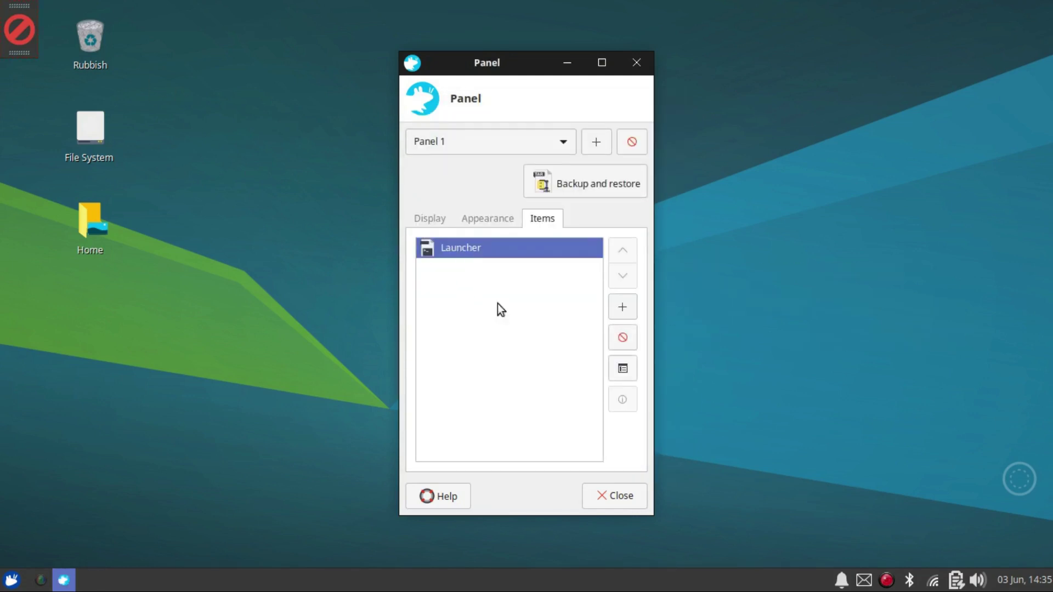
{"action": "left_click", "coordinate": [624, 370]}
{"action": "left_click", "coordinate": [654, 351]}
{"action": "scroll", "coordinate": [515, 274], "scroll_direction": "down", "scroll_amount": 20}
{"action": "scroll", "coordinate": [514, 271], "scroll_direction": "down", "scroll_amount": 5}
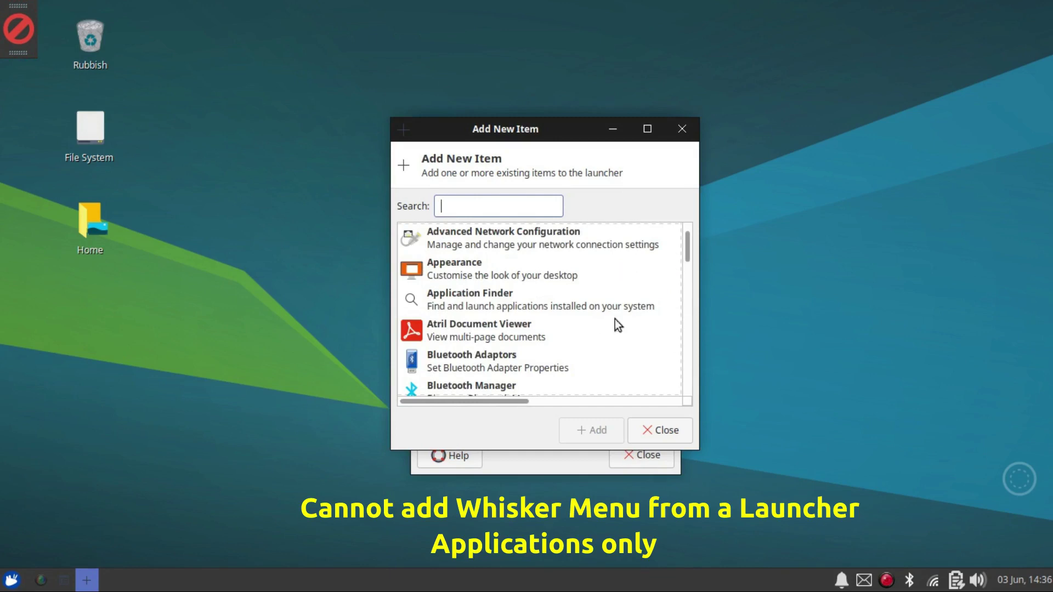
{"action": "scroll", "coordinate": [565, 307], "scroll_direction": "down", "scroll_amount": 3}
{"action": "scroll", "coordinate": [529, 308], "scroll_direction": "down", "scroll_amount": 1}
{"action": "scroll", "coordinate": [530, 308], "scroll_direction": "up", "scroll_amount": 5}
{"action": "scroll", "coordinate": [529, 308], "scroll_direction": "up", "scroll_amount": 2}
{"action": "left_click", "coordinate": [509, 303]}
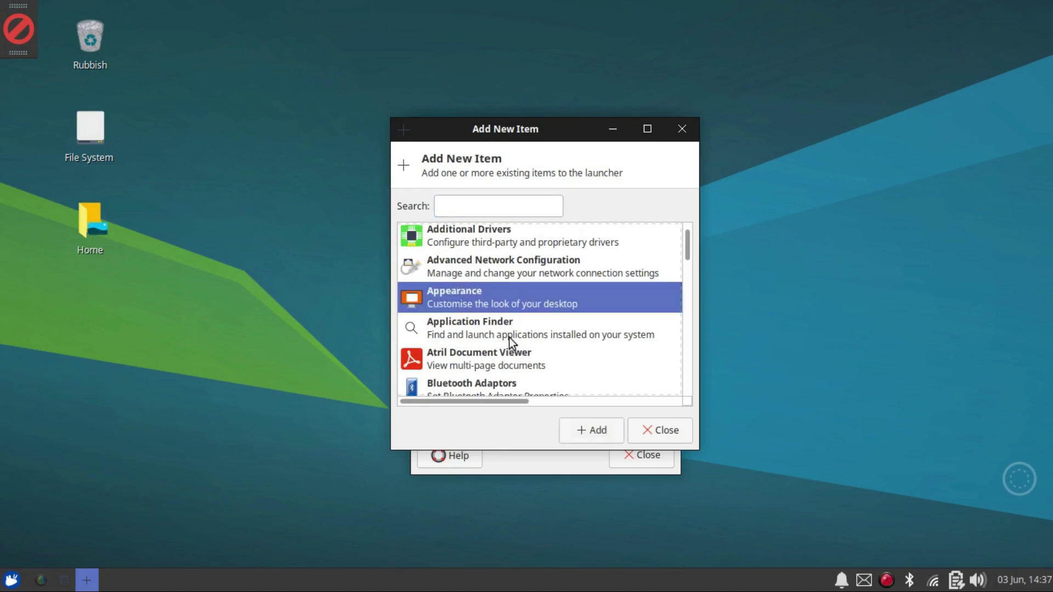
{"action": "left_click", "coordinate": [580, 430]}
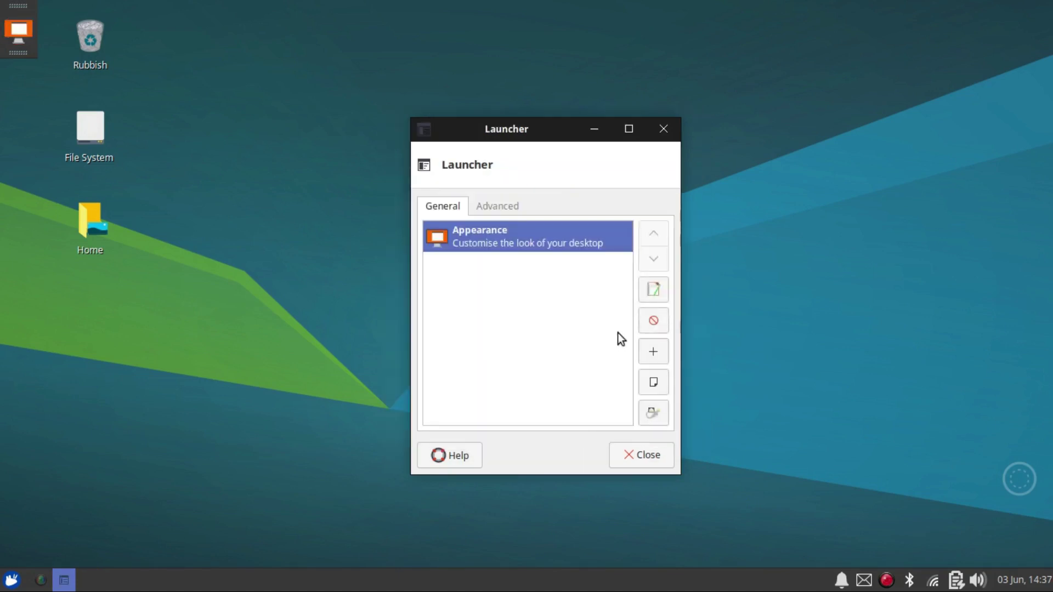
Try Window Manager as a second entry in the Appearance launcher, view it in the launcher's submenu, and remove it.
{"action": "left_click", "coordinate": [651, 352]}
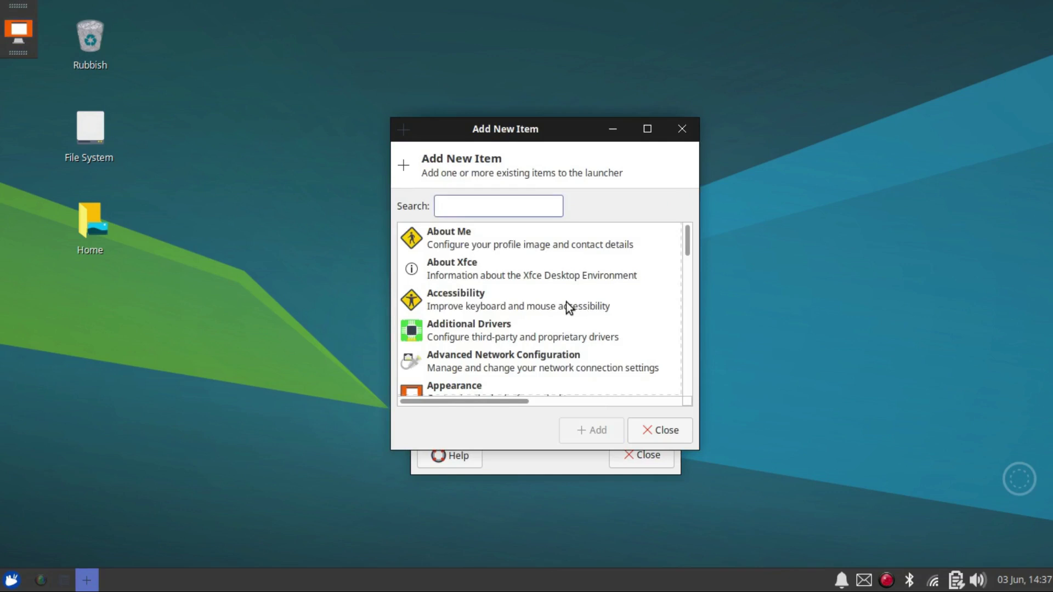
{"action": "type", "text": "wind"}
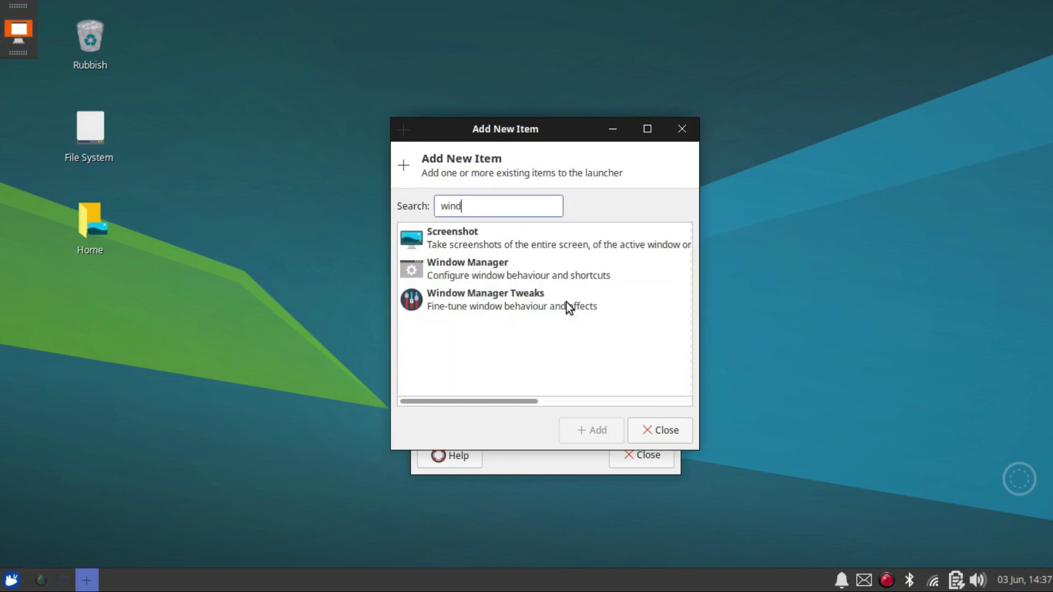
{"action": "left_click", "coordinate": [477, 269]}
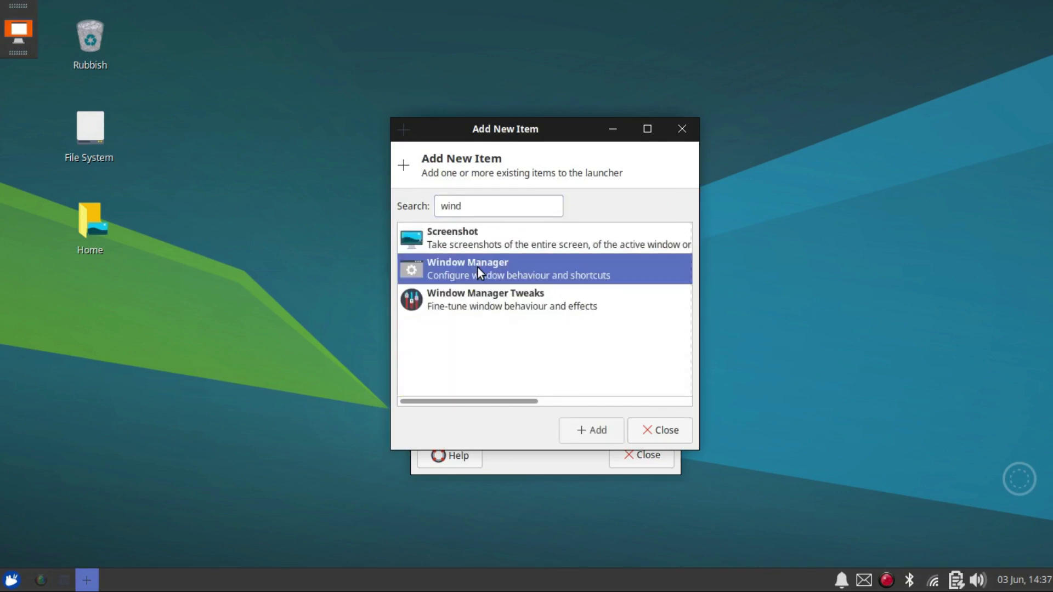
{"action": "left_click", "coordinate": [606, 433]}
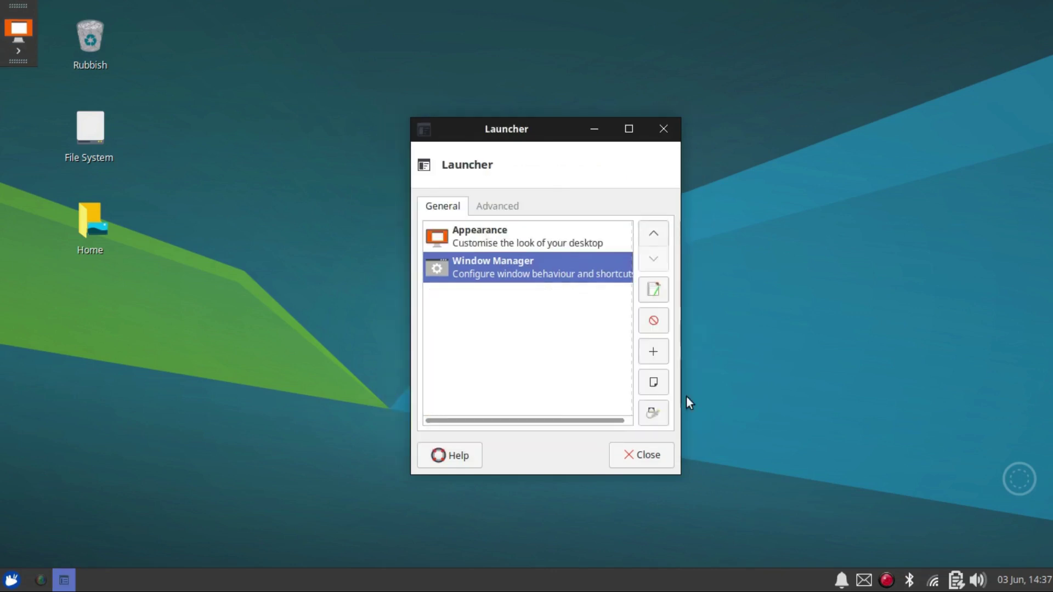
{"action": "left_click", "coordinate": [20, 49]}
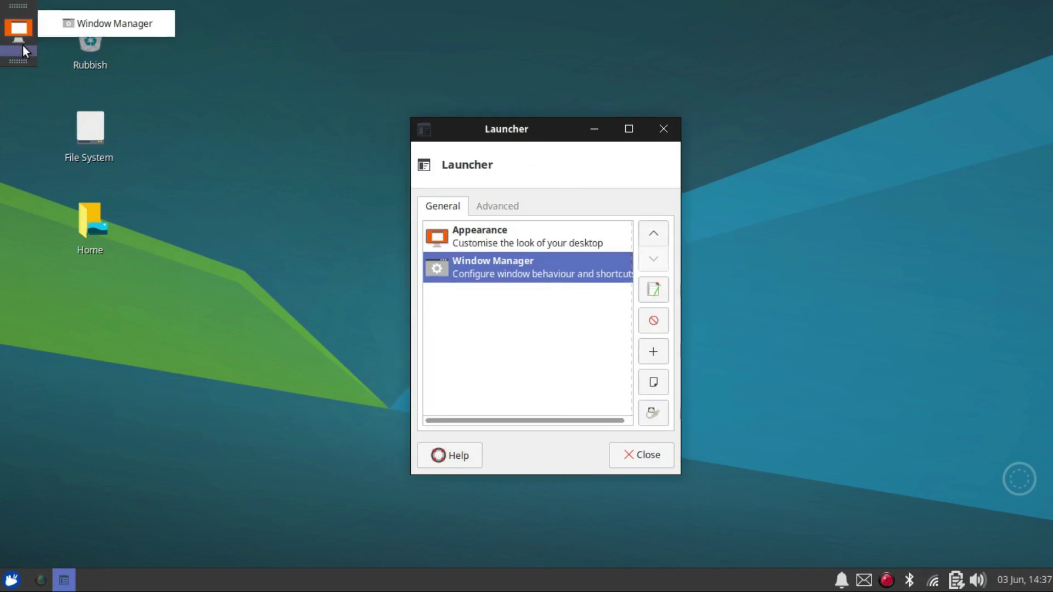
{"action": "left_click", "coordinate": [17, 50]}
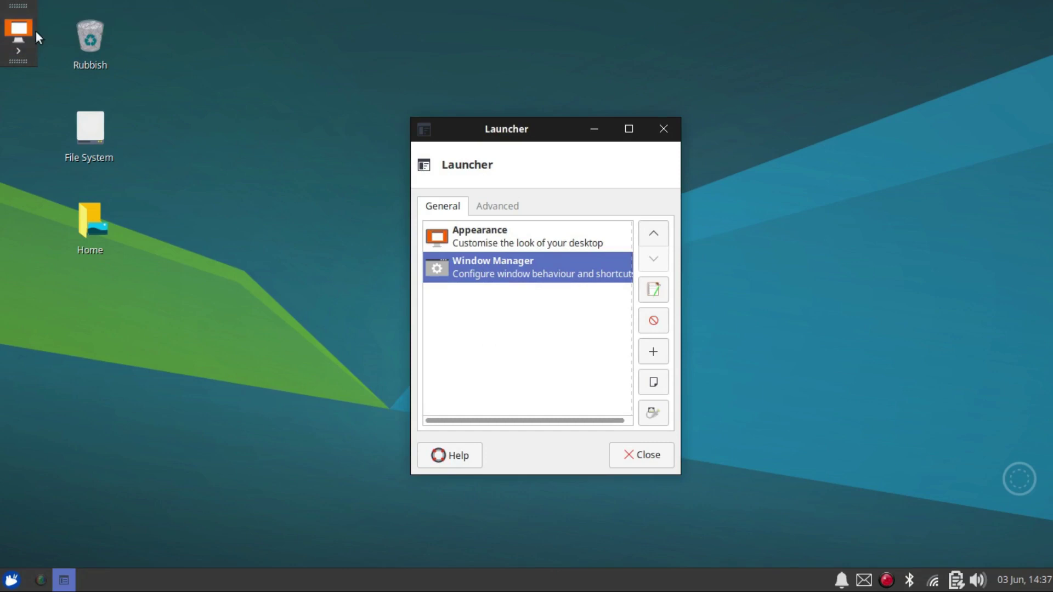
{"action": "left_click", "coordinate": [654, 323]}
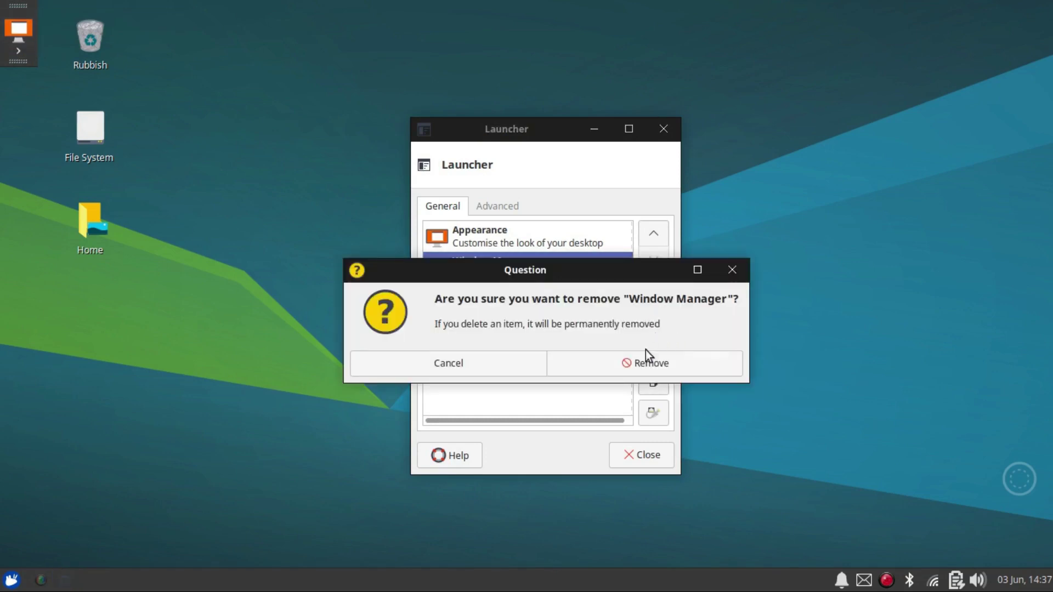
{"action": "left_click", "coordinate": [630, 362]}
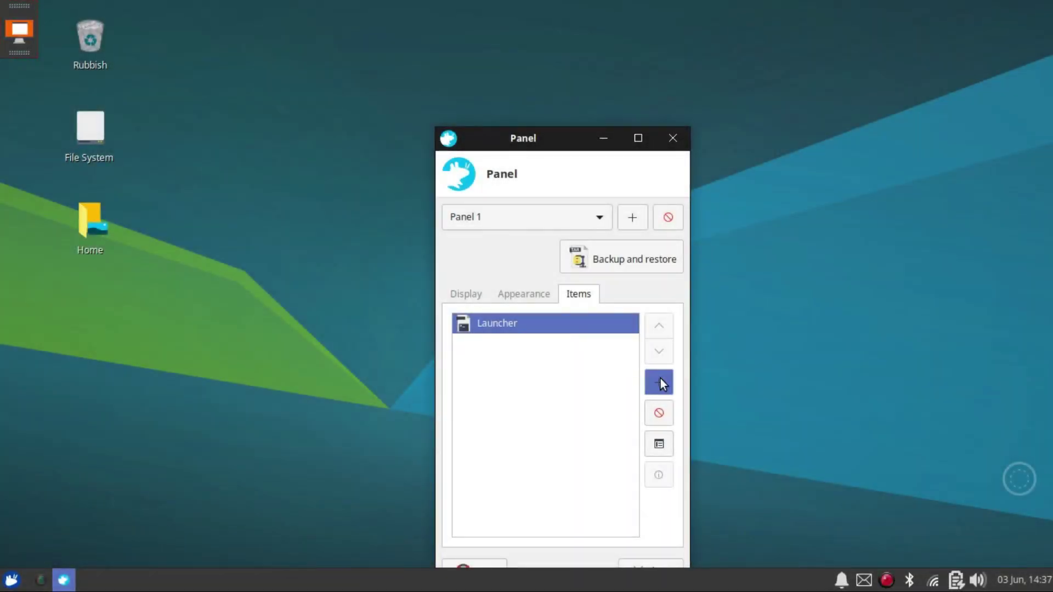
Add a second Launcher item to the vertical panel.
{"action": "left_click", "coordinate": [660, 382]}
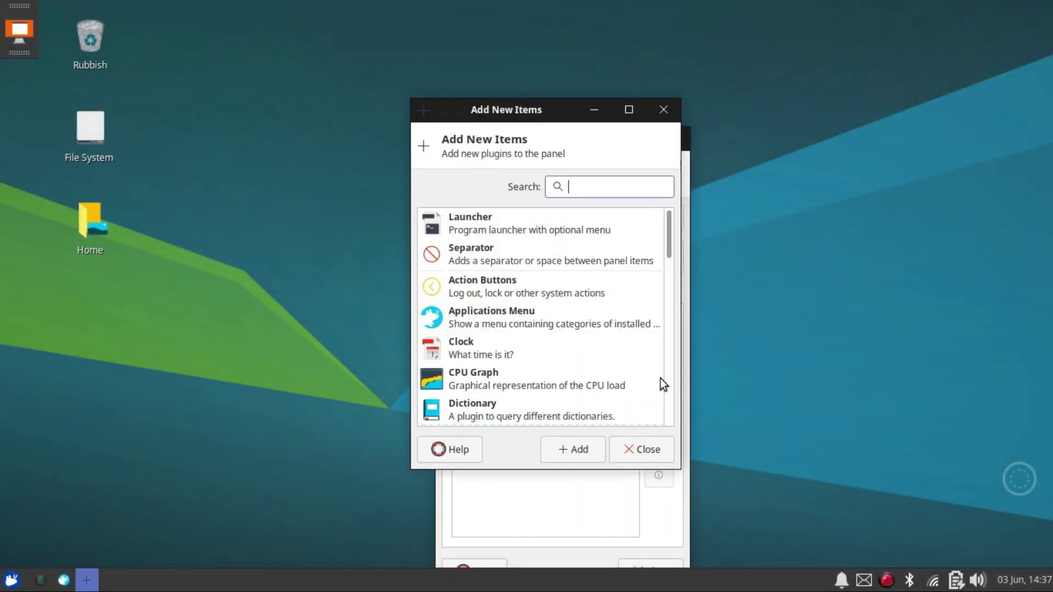
{"action": "left_click", "coordinate": [498, 222]}
{"action": "left_click", "coordinate": [598, 448]}
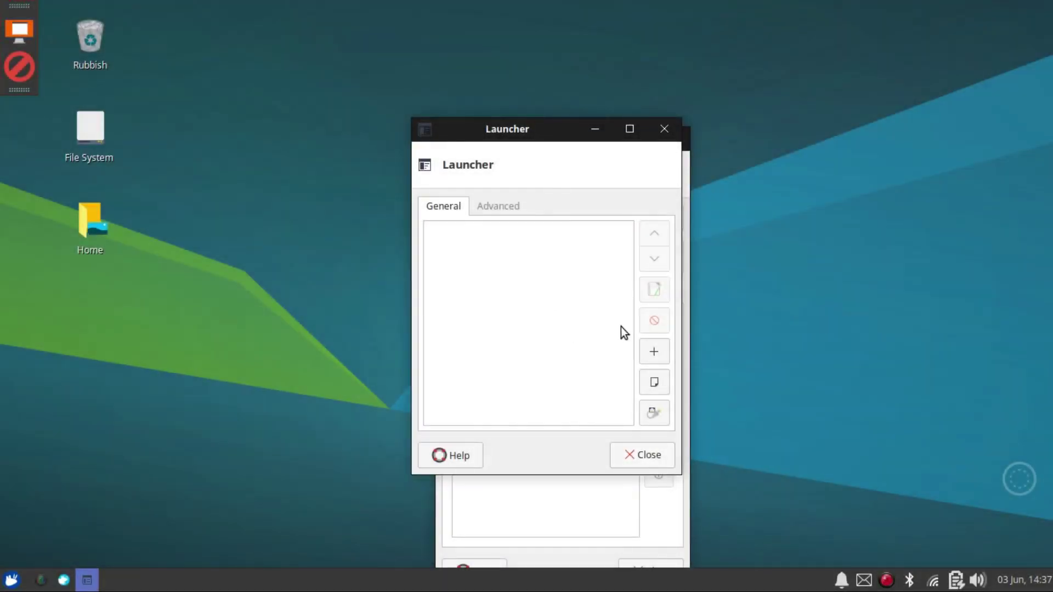
Find Window Manager by searching for "wind" and assign it to the second launcher.
{"action": "left_click", "coordinate": [654, 351]}
{"action": "type", "text": "w"}
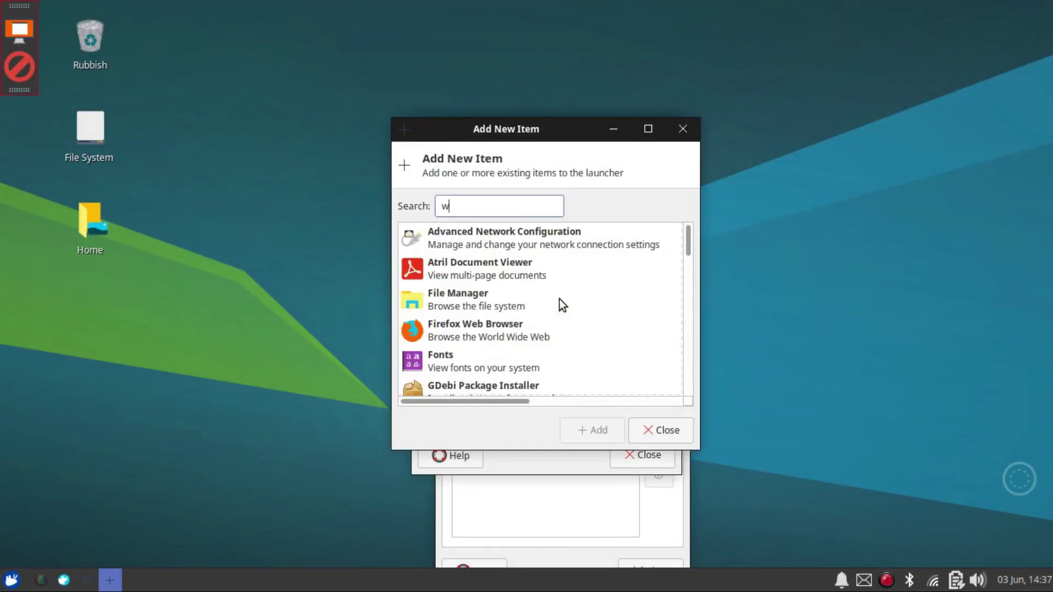
{"action": "type", "text": "ind"}
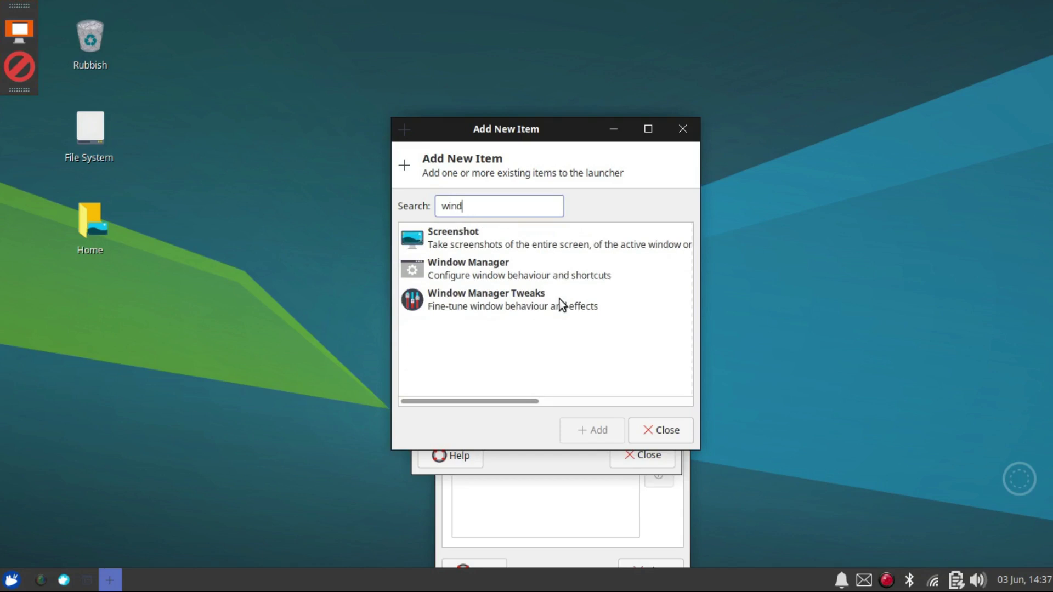
{"action": "left_click", "coordinate": [478, 272]}
{"action": "left_click", "coordinate": [597, 434]}
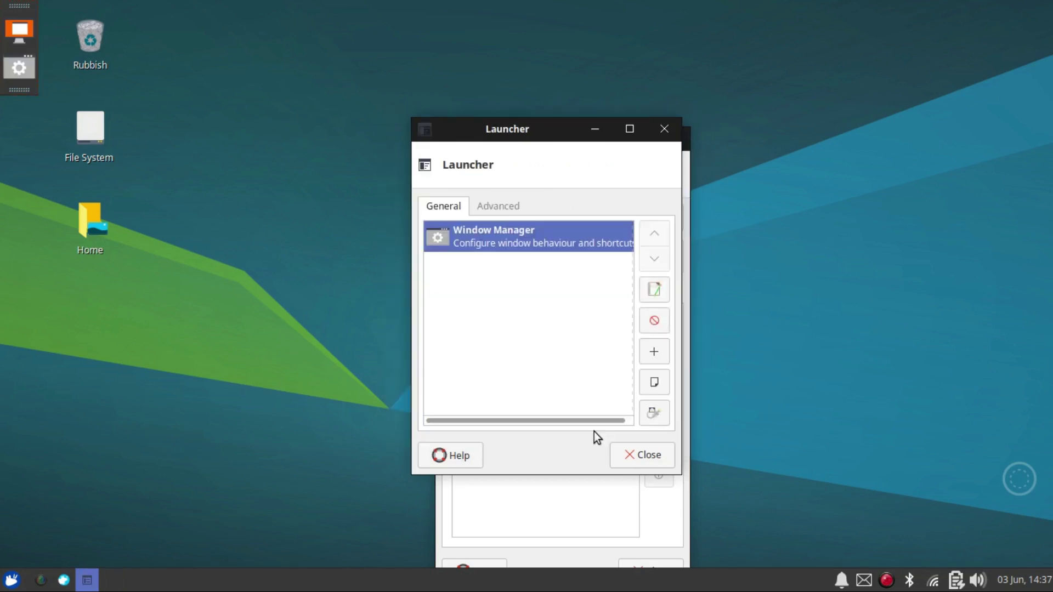
{"action": "left_click", "coordinate": [614, 456]}
Add a third Launcher item to the vertical panel.
{"action": "left_click", "coordinate": [660, 382]}
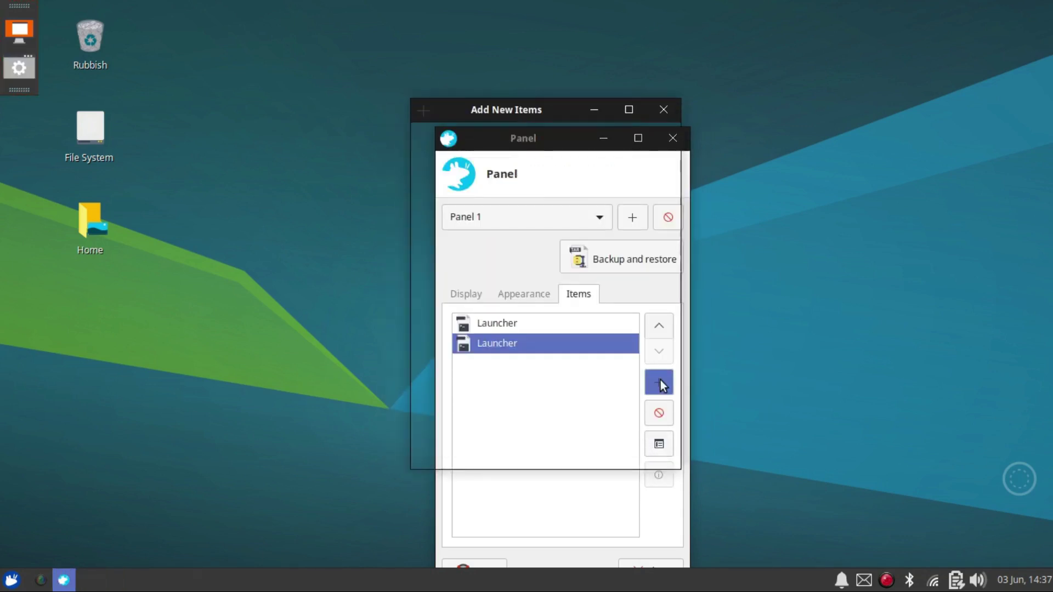
{"action": "left_click", "coordinate": [516, 234]}
{"action": "left_click", "coordinate": [588, 443]}
{"action": "left_click", "coordinate": [636, 447]}
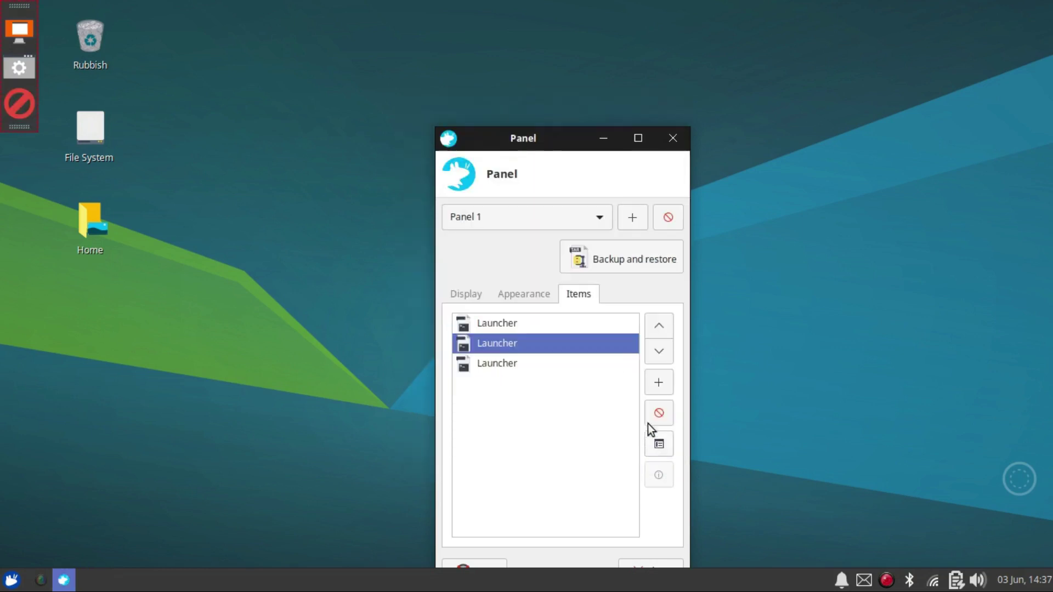
Assign File Manager to the third launcher and close the panel preferences.
{"action": "left_click", "coordinate": [531, 362]}
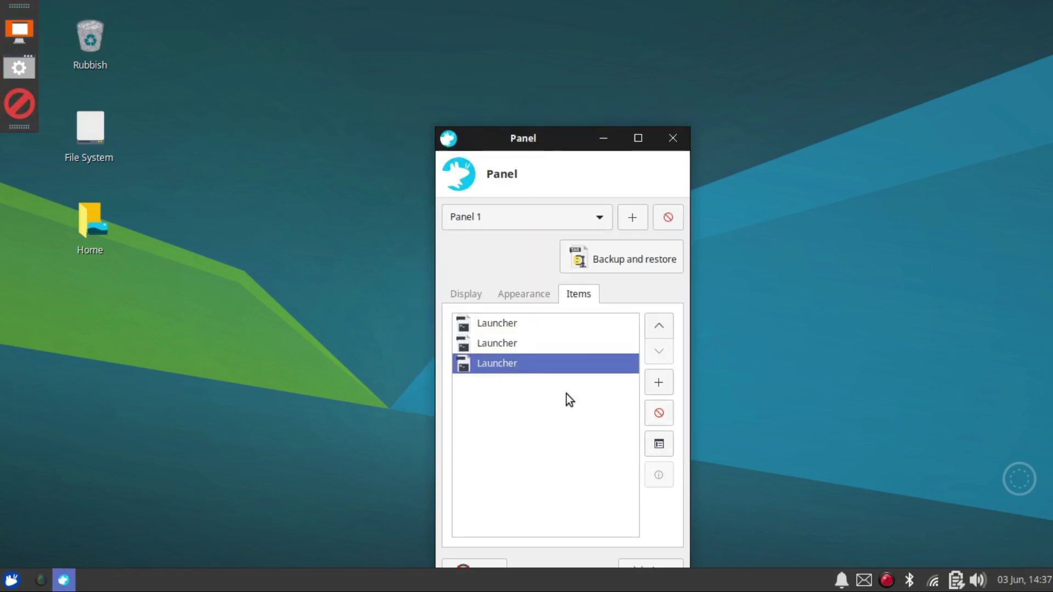
{"action": "left_click", "coordinate": [659, 445]}
{"action": "left_click", "coordinate": [651, 354]}
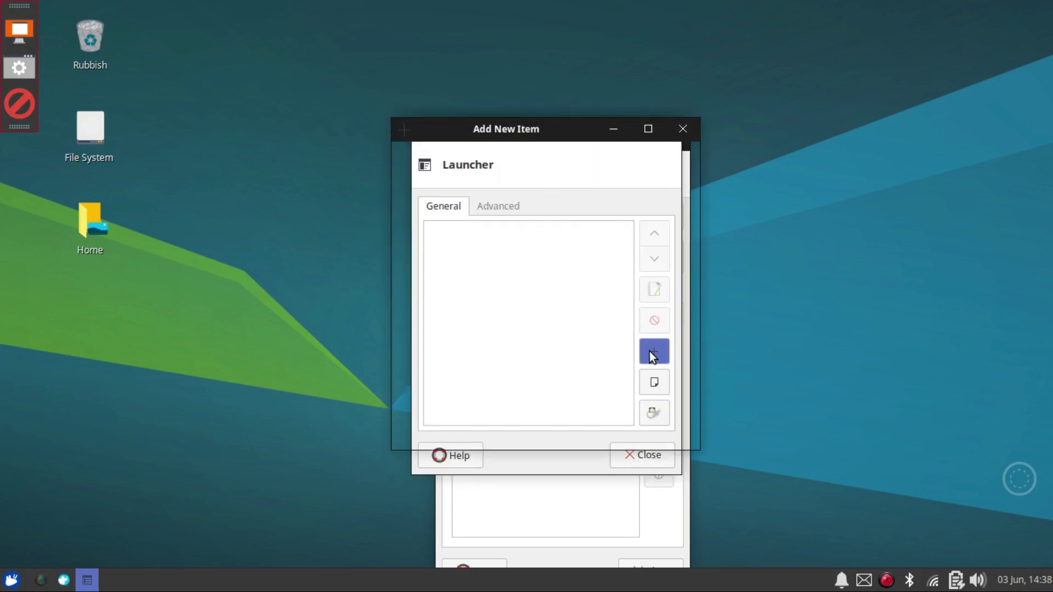
{"action": "scroll", "coordinate": [540, 329], "scroll_direction": "down", "scroll_amount": 5}
{"action": "left_click", "coordinate": [459, 305]}
{"action": "left_click", "coordinate": [590, 430]}
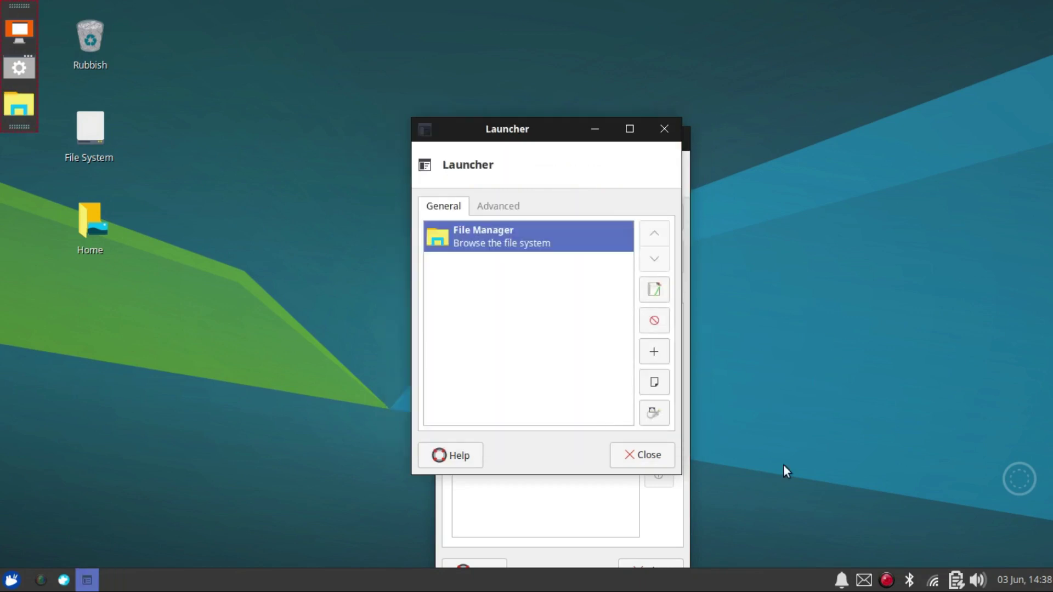
{"action": "left_click", "coordinate": [659, 464]}
{"action": "left_click", "coordinate": [685, 142]}
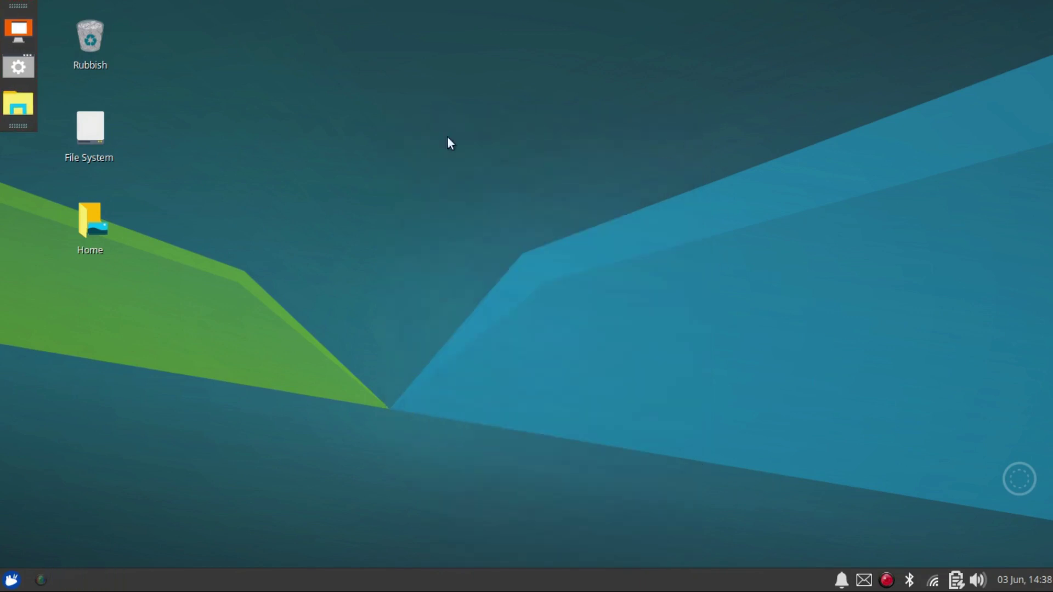
Test the new panel by launching Appearance, Window Manager and File Manager, and move the file manager over the Window Manager window.
{"action": "left_click", "coordinate": [27, 34]}
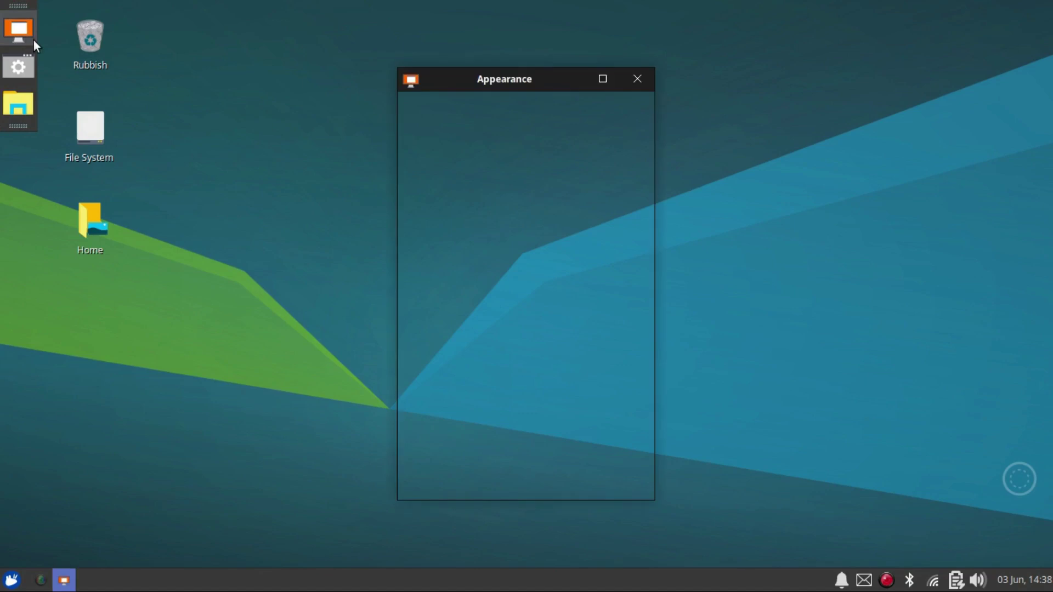
{"action": "left_click", "coordinate": [13, 66]}
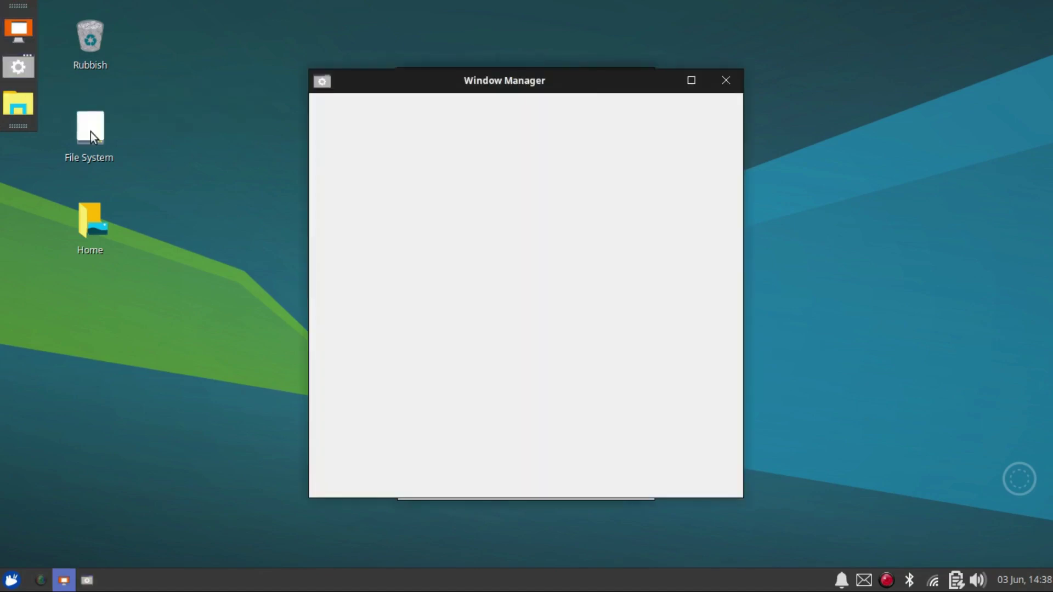
{"action": "left_click", "coordinate": [18, 104]}
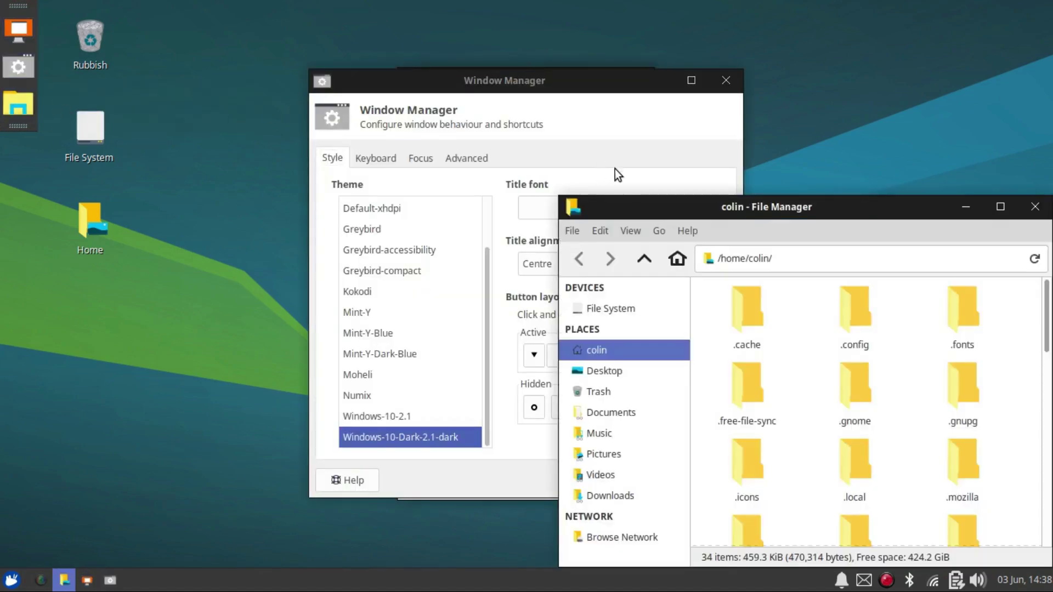
{"action": "left_click_drag", "start_coordinate": [785, 209], "coordinate": [379, 129]}
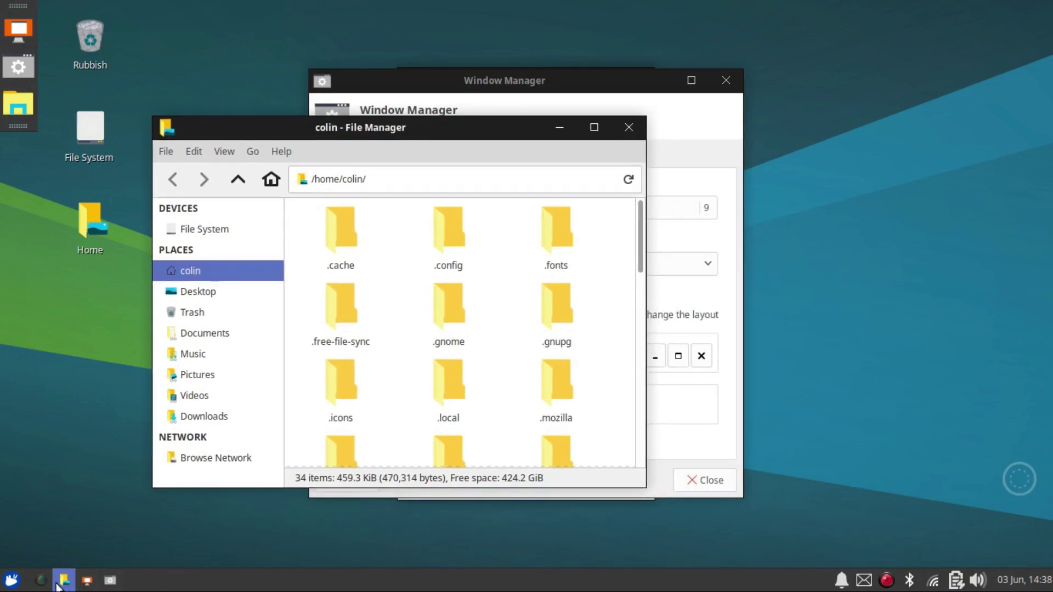
Close the File Manager, Window Manager and Appearance windows.
{"action": "left_click", "coordinate": [629, 127]}
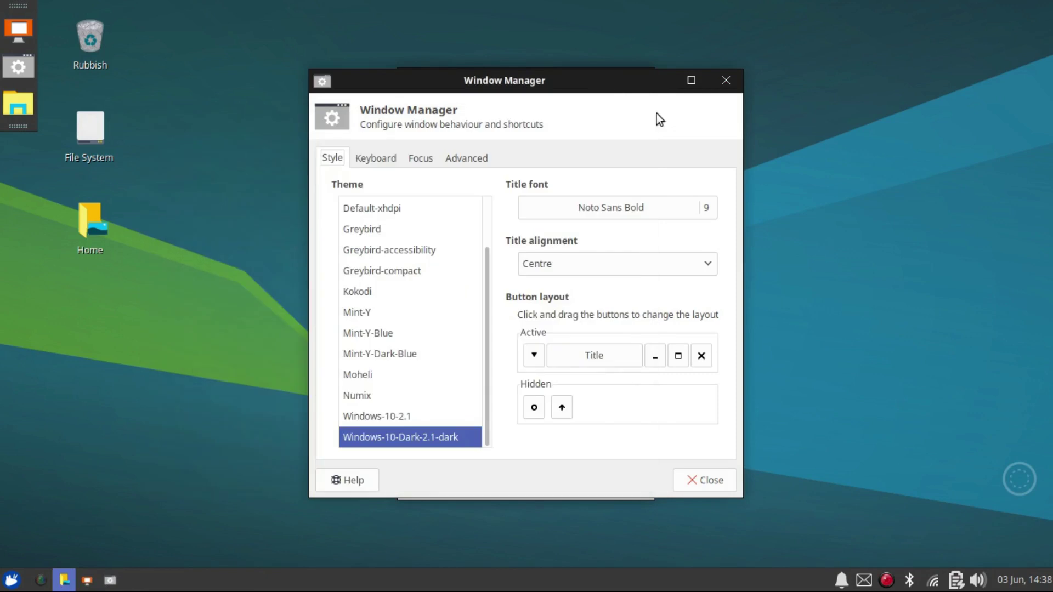
{"action": "left_click", "coordinate": [726, 80]}
{"action": "left_click", "coordinate": [640, 80]}
Open the bottom panel's item preferences and remove the Window Buttons item from Panel 0.
{"action": "right_click", "coordinate": [276, 582]}
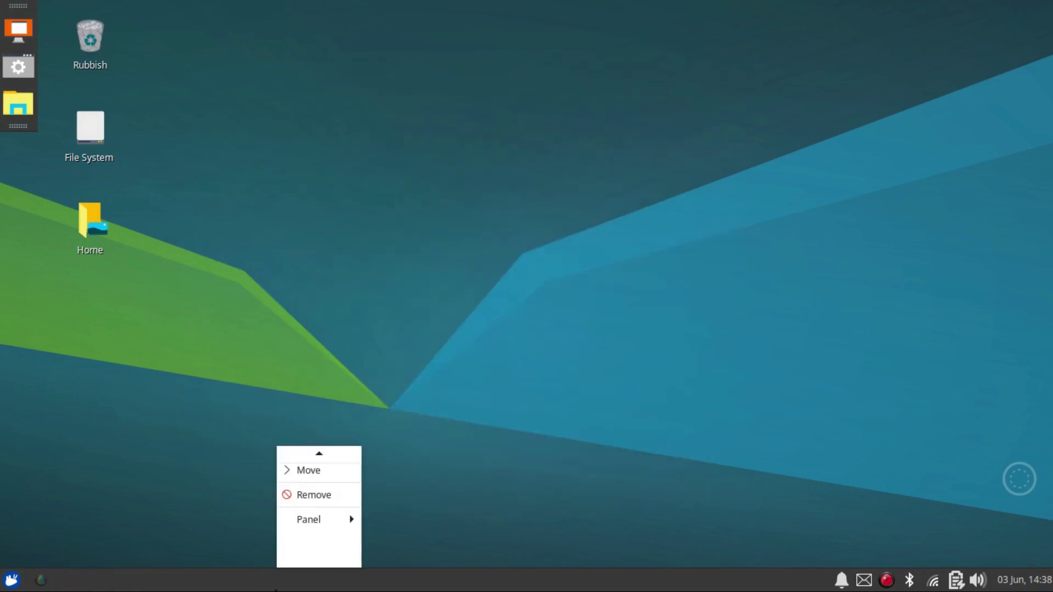
{"action": "mouse_move", "coordinate": [314, 516]}
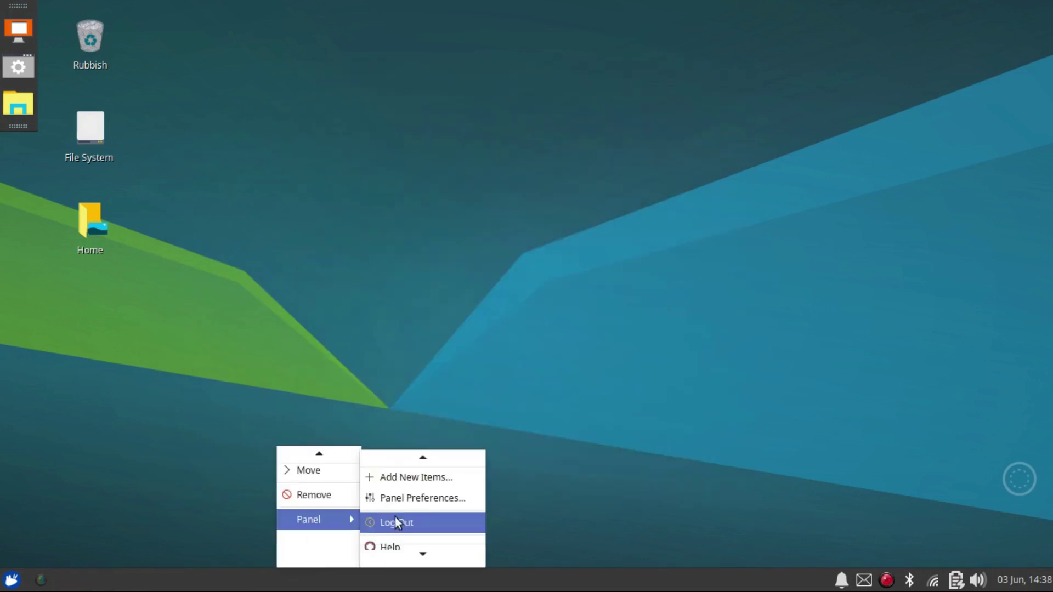
{"action": "left_click", "coordinate": [439, 495]}
{"action": "left_click", "coordinate": [604, 238]}
{"action": "left_click", "coordinate": [518, 307]}
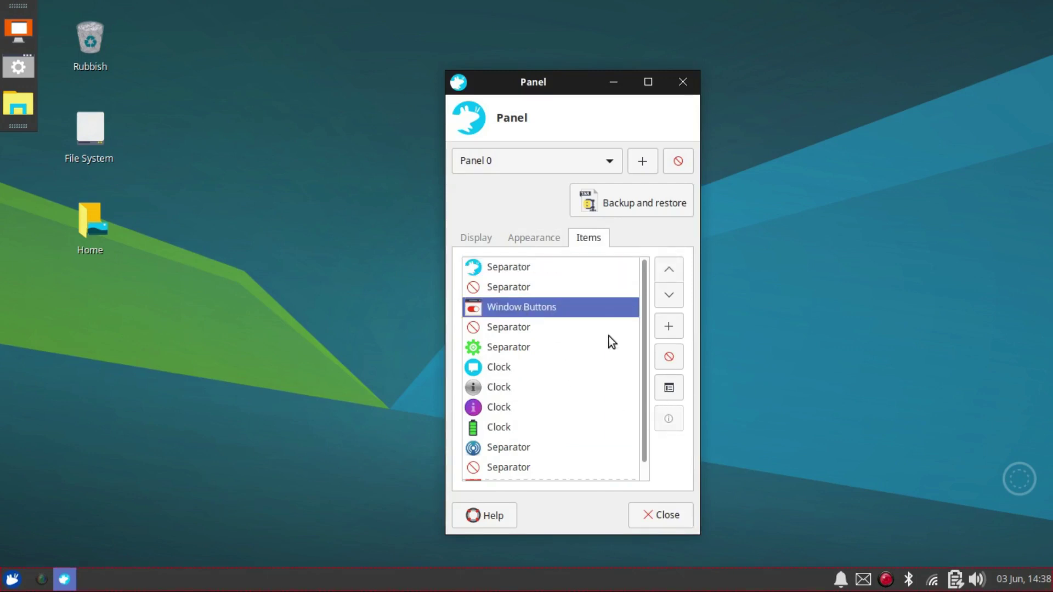
{"action": "left_click", "coordinate": [670, 356]}
{"action": "left_click", "coordinate": [714, 375]}
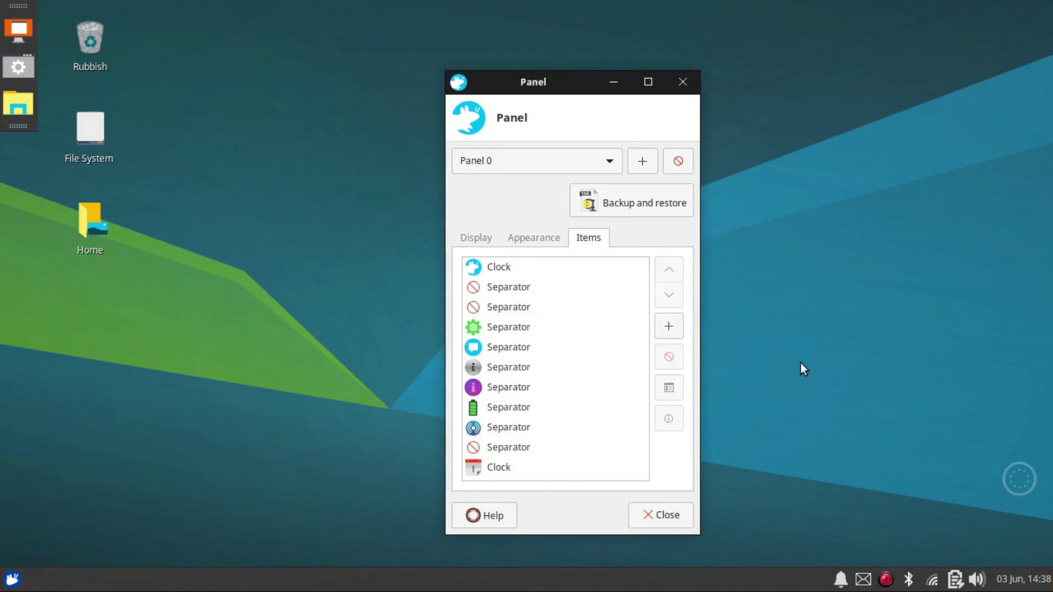
Add a new Window Buttons item to Panel 0 and close the list of available items.
{"action": "left_click", "coordinate": [669, 327]}
{"action": "scroll", "coordinate": [527, 329], "scroll_direction": "down", "scroll_amount": 10}
{"action": "left_click", "coordinate": [491, 346]}
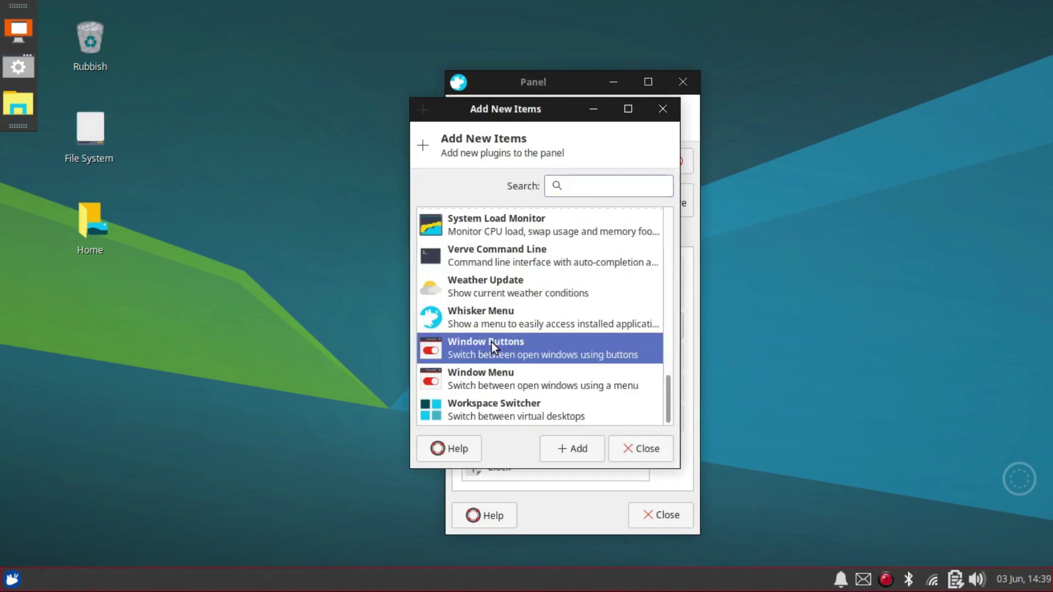
{"action": "left_click", "coordinate": [578, 445]}
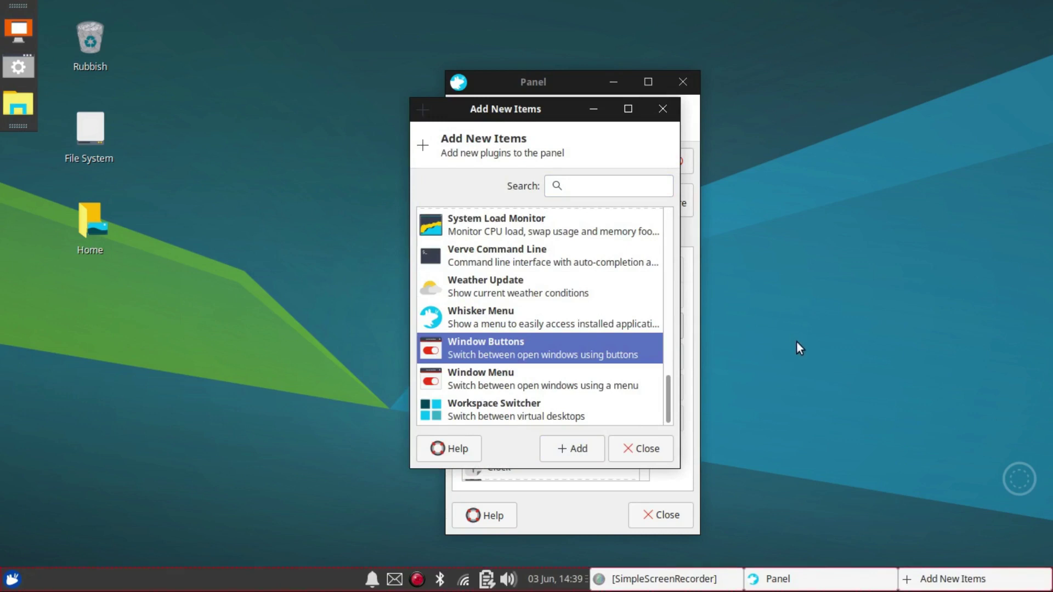
{"action": "left_click", "coordinate": [644, 448]}
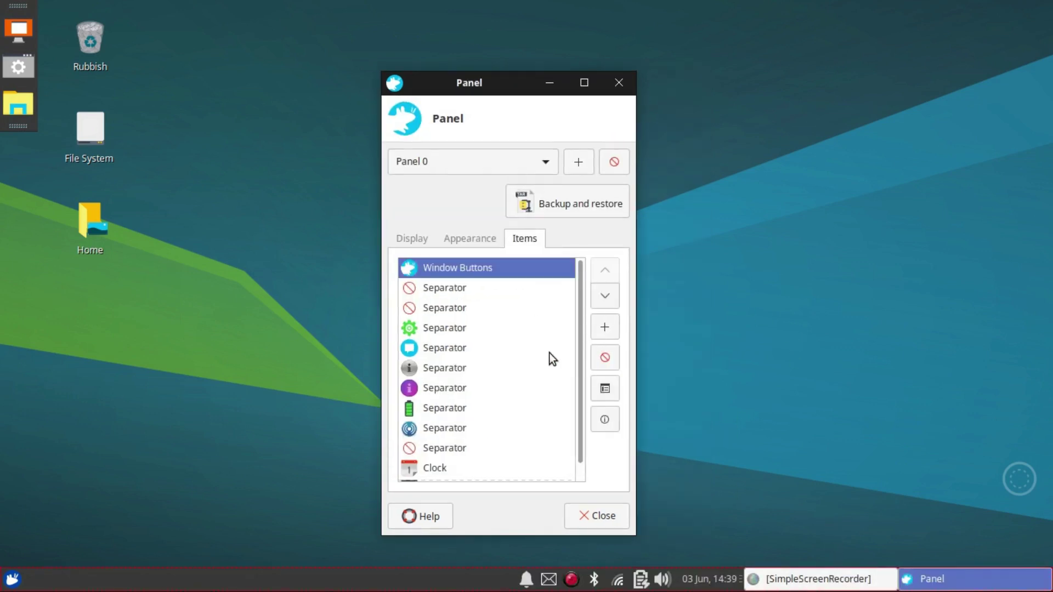
Move the Window Buttons item up to just below the first separator in Panel 0 and close the panel preferences.
{"action": "scroll", "coordinate": [447, 417], "scroll_direction": "down", "scroll_amount": 1}
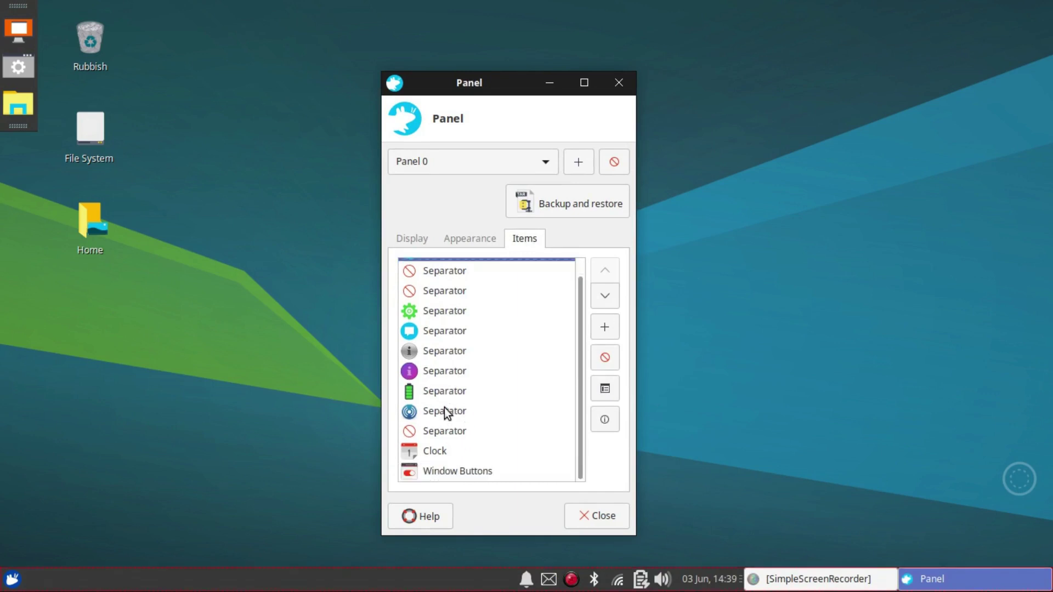
{"action": "left_click", "coordinate": [440, 470]}
{"action": "left_click", "coordinate": [607, 272]}
{"action": "left_click", "coordinate": [607, 272]}
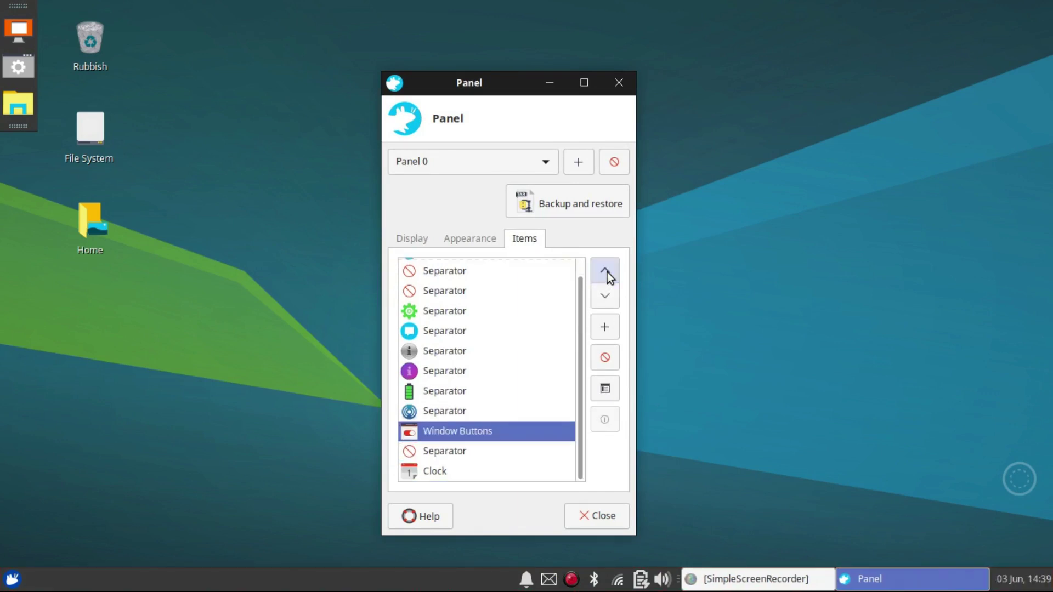
{"action": "left_click", "coordinate": [607, 272]}
{"action": "left_click", "coordinate": [607, 272]}
{"action": "left_click", "coordinate": [607, 272]}
{"action": "left_click", "coordinate": [607, 272]}
{"action": "left_click", "coordinate": [607, 272]}
{"action": "left_click", "coordinate": [607, 272]}
{"action": "left_click", "coordinate": [607, 272]}
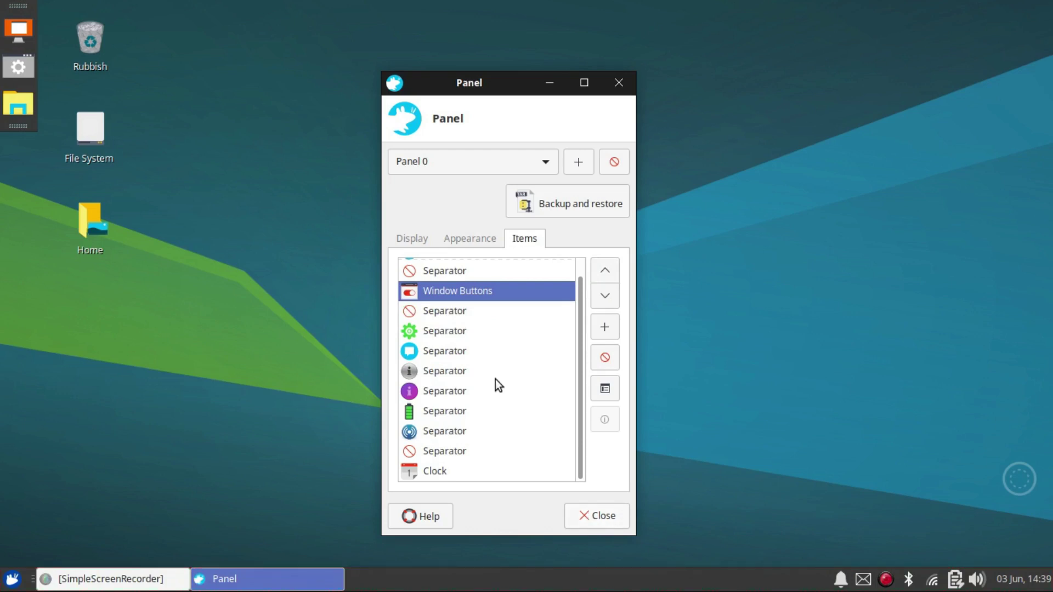
{"action": "scroll", "coordinate": [496, 379], "scroll_direction": "up", "scroll_amount": 1}
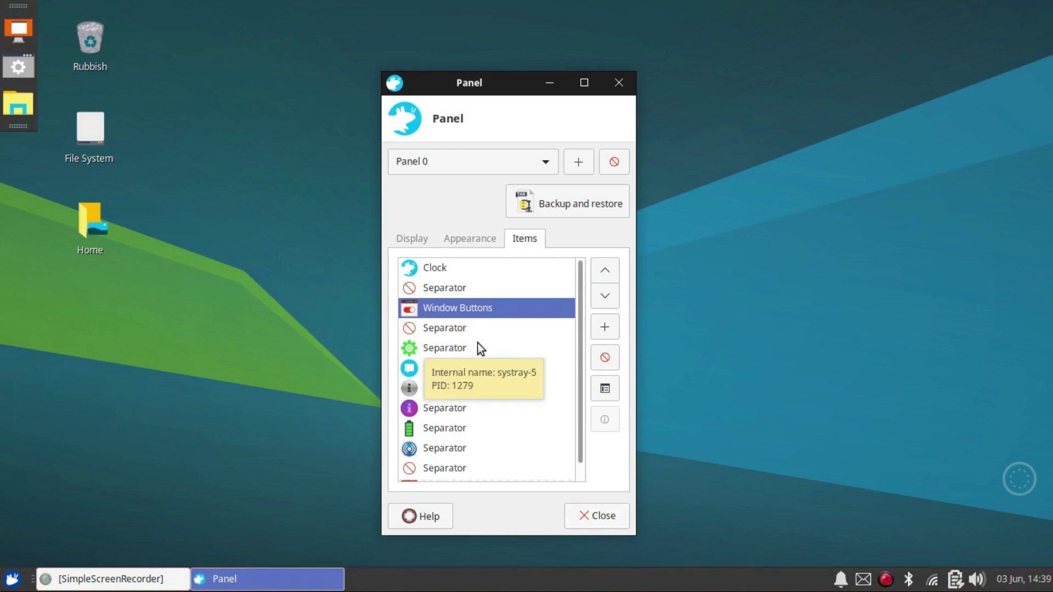
{"action": "scroll", "coordinate": [482, 355], "scroll_direction": "down", "scroll_amount": 1}
{"action": "scroll", "coordinate": [482, 356], "scroll_direction": "up", "scroll_amount": 1}
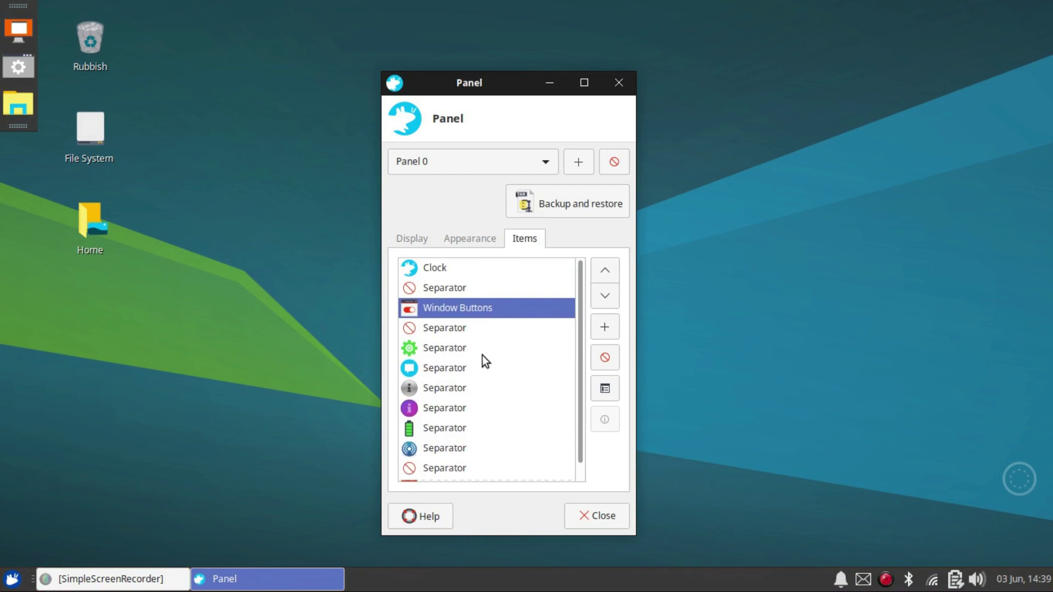
{"action": "left_click", "coordinate": [604, 515]}
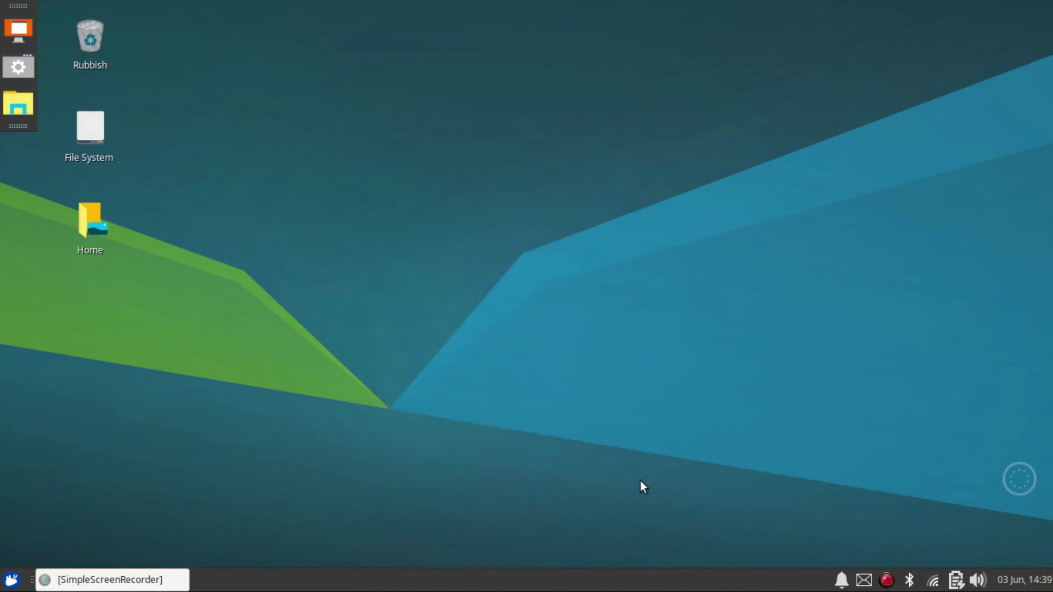
Test the window buttons by restoring and minimising SimpleScreenRecorder, and briefly view the Whisker Menu.
{"action": "left_click", "coordinate": [137, 580]}
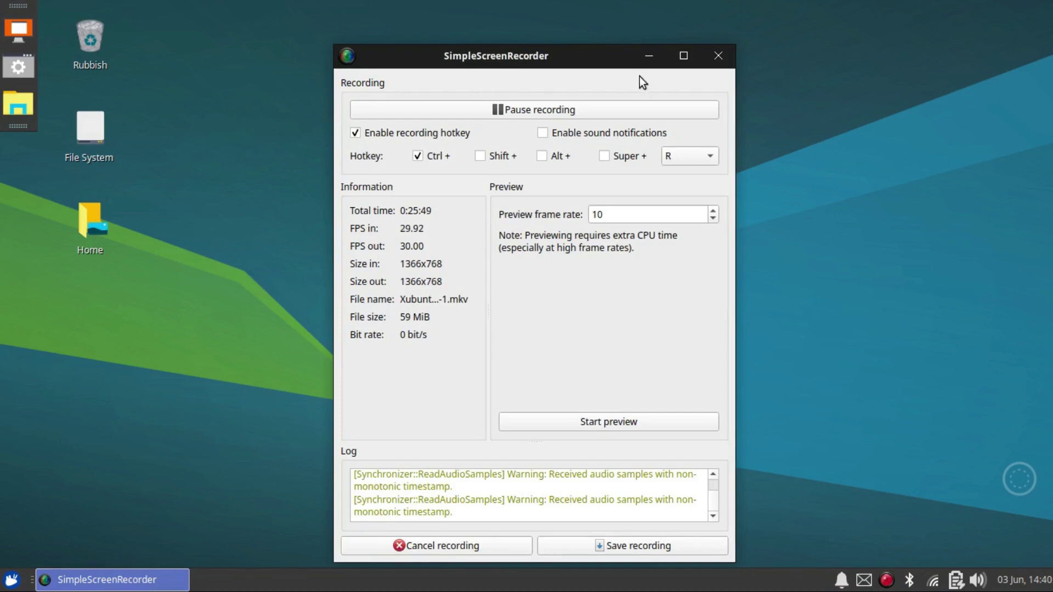
{"action": "left_click", "coordinate": [649, 55]}
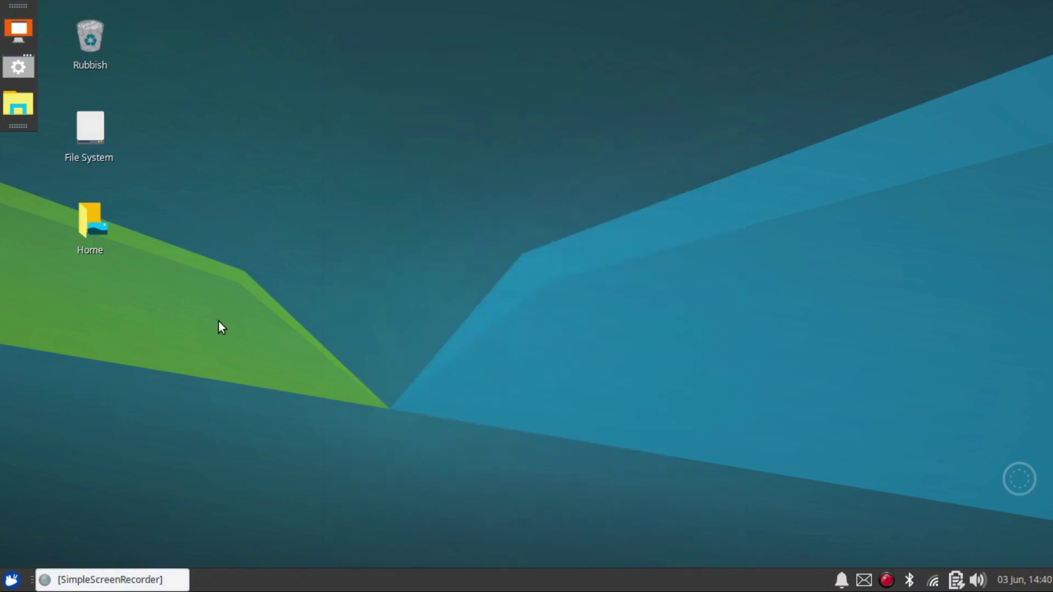
{"action": "left_click", "coordinate": [11, 580]}
{"action": "left_click", "coordinate": [11, 580]}
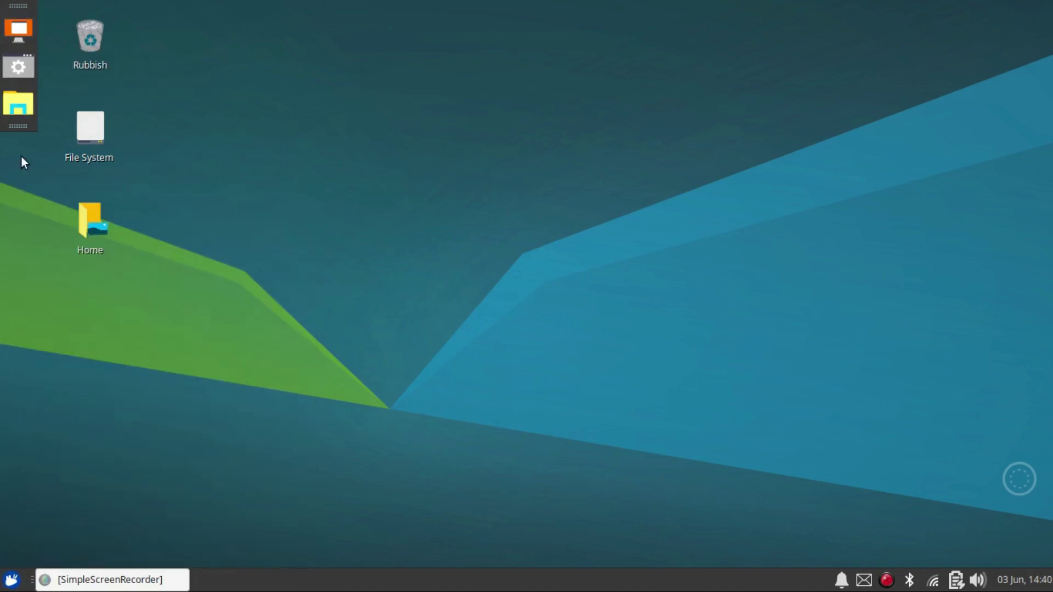
Find Settings Manager by searching for "sett" and open Xfce Panel Switch from it.
{"action": "left_click", "coordinate": [11, 579]}
{"action": "type", "text": "sett"}
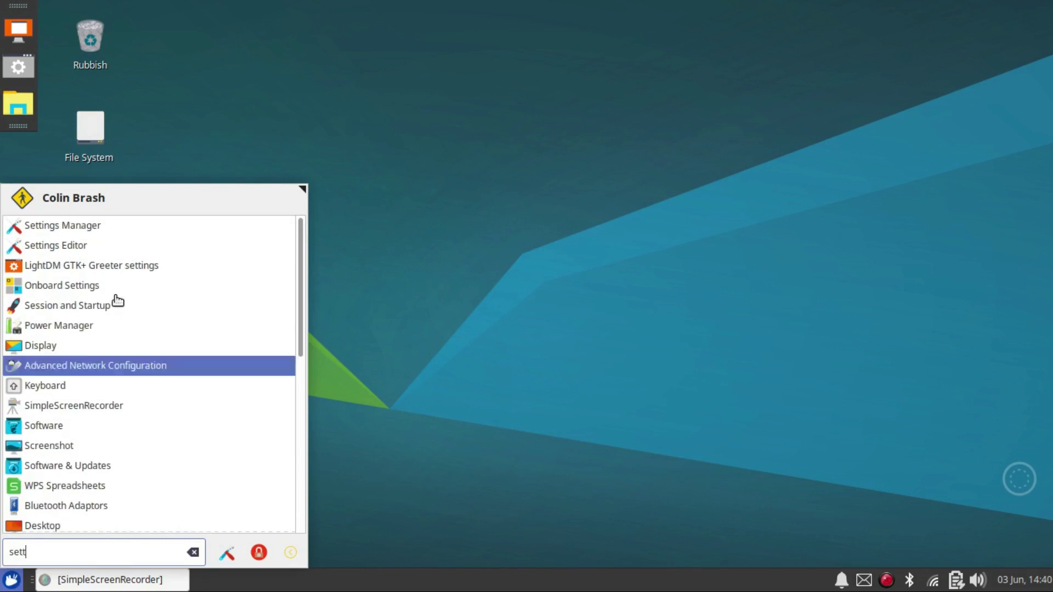
{"action": "left_click", "coordinate": [81, 223]}
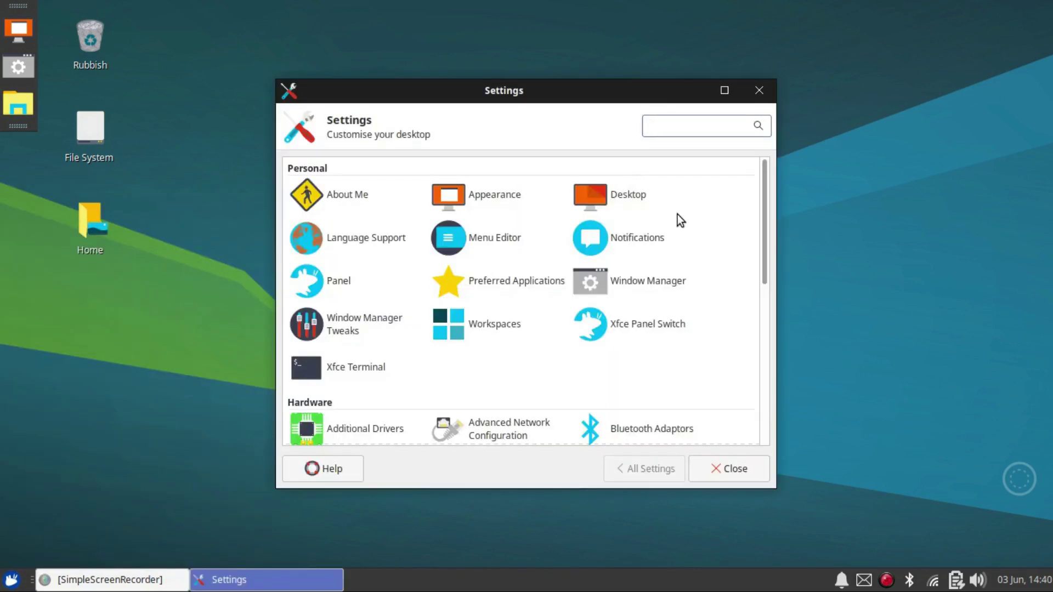
{"action": "left_click", "coordinate": [630, 327]}
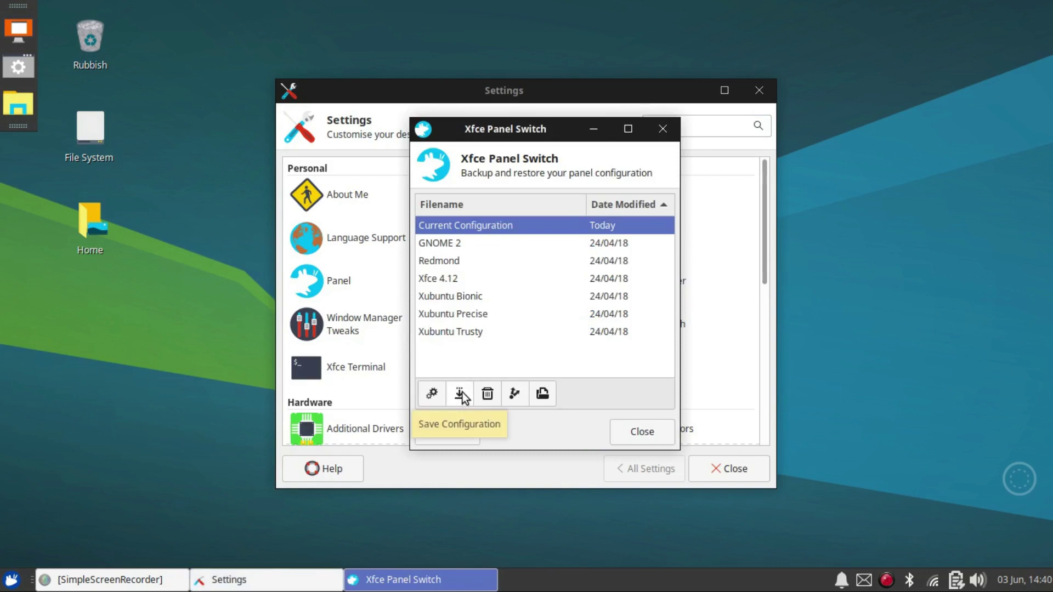
Save the current panel configuration under the name "cols panel".
{"action": "left_click", "coordinate": [460, 393]}
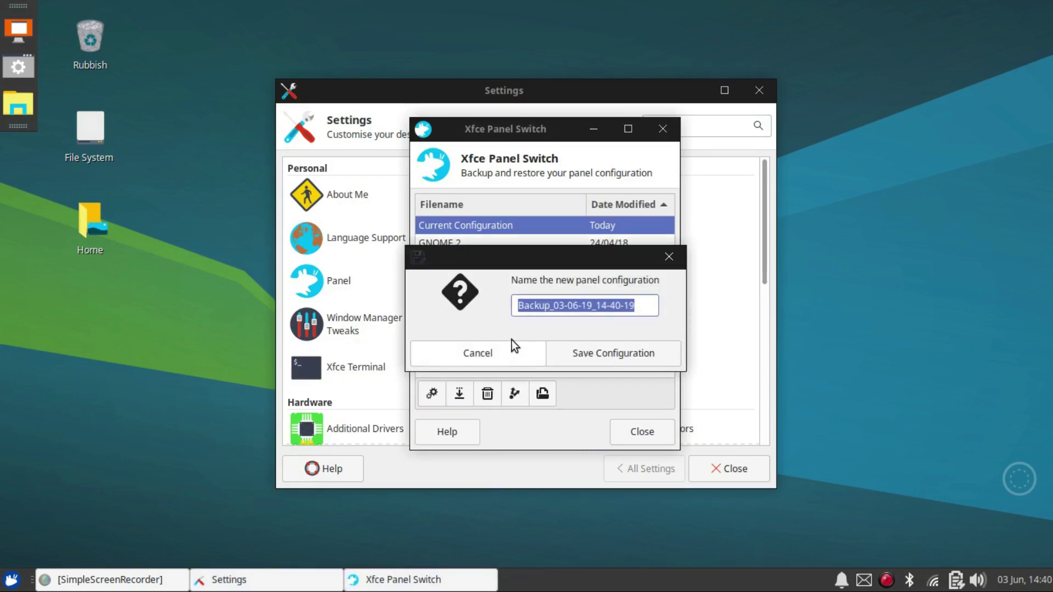
{"action": "type", "text": "cols"}
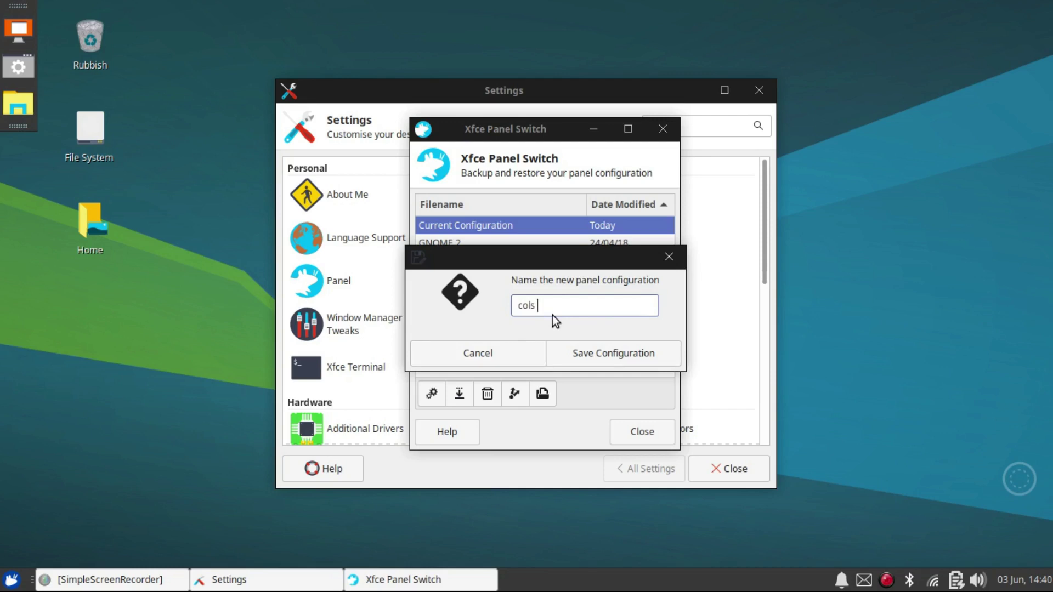
{"action": "type", "text": " panel"}
{"action": "left_click", "coordinate": [608, 351]}
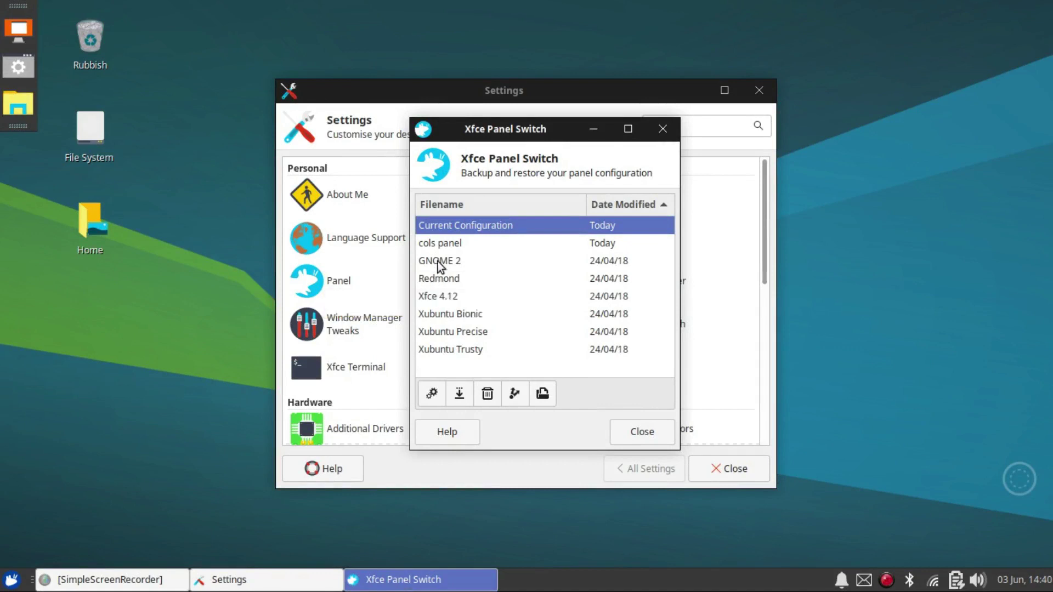
Try out the GNOME 2, Xubuntu Trusty and Redmond panel configurations in turn and check Redmond's Start menu.
{"action": "left_click", "coordinate": [438, 262]}
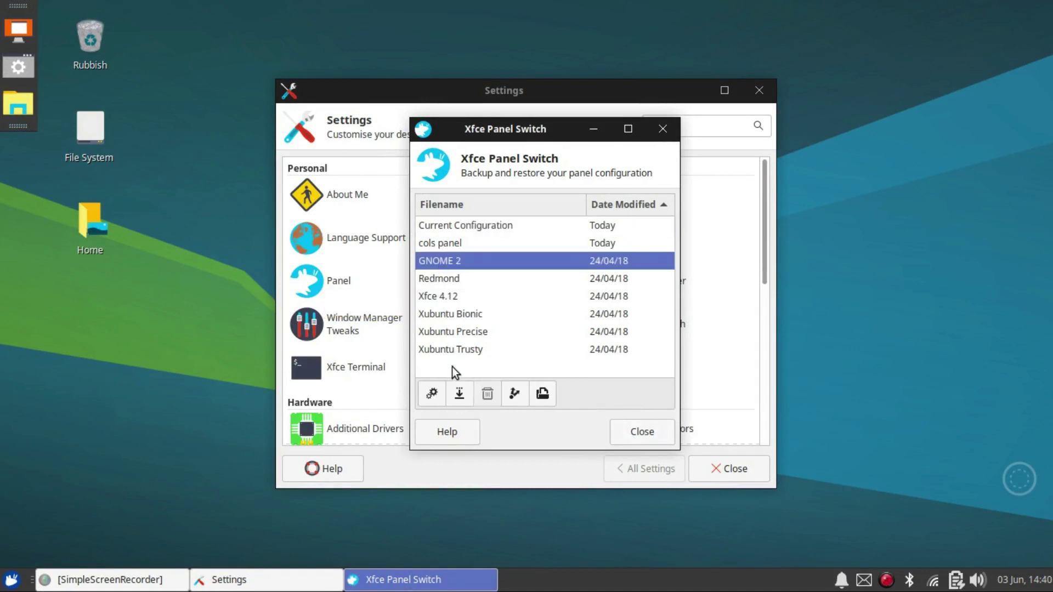
{"action": "left_click", "coordinate": [431, 392]}
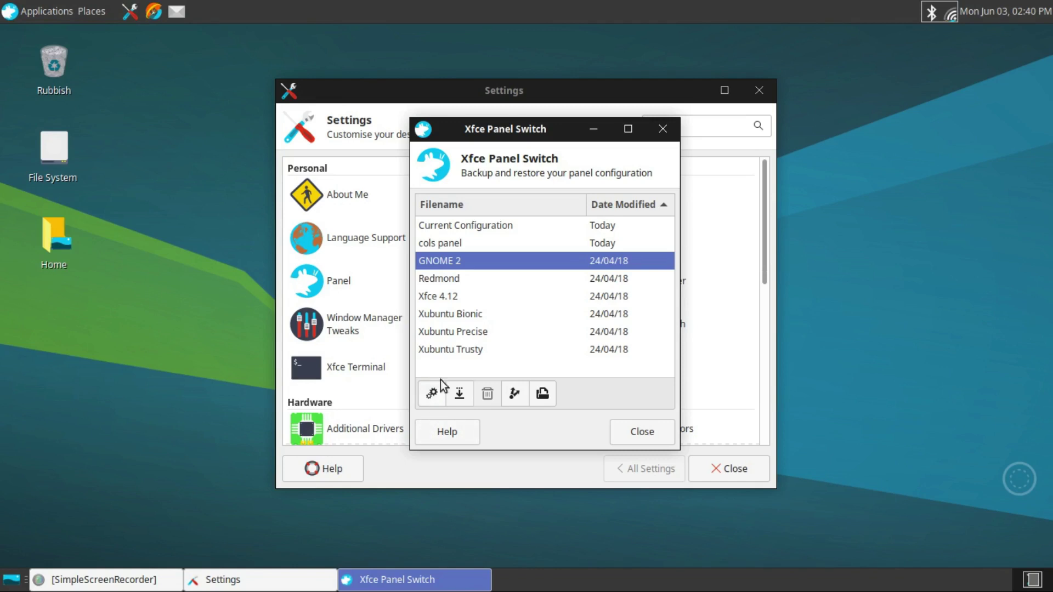
{"action": "left_click", "coordinate": [449, 349]}
{"action": "left_click", "coordinate": [432, 392]}
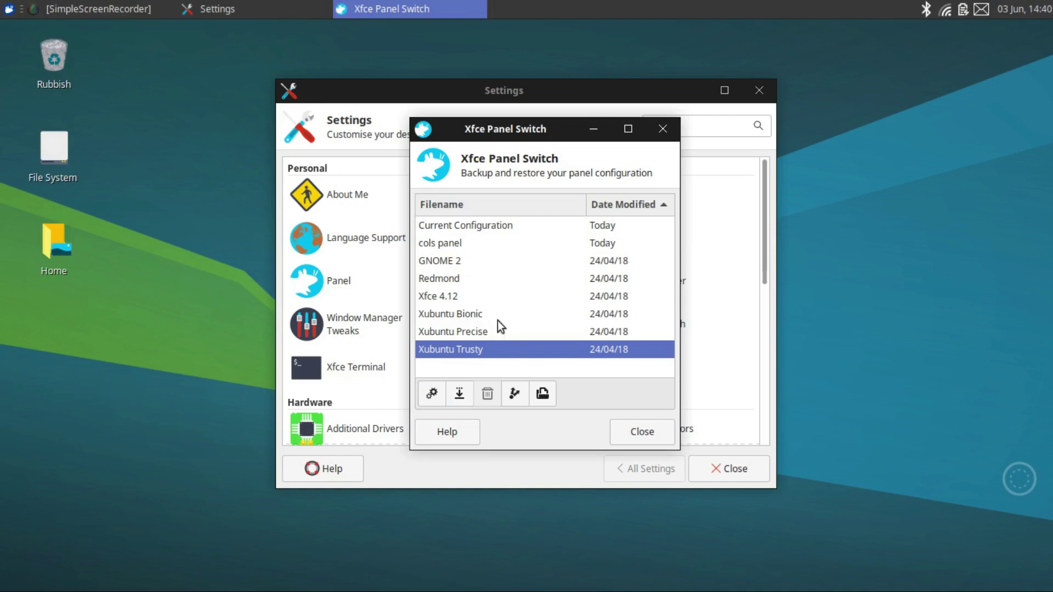
{"action": "left_click", "coordinate": [445, 279]}
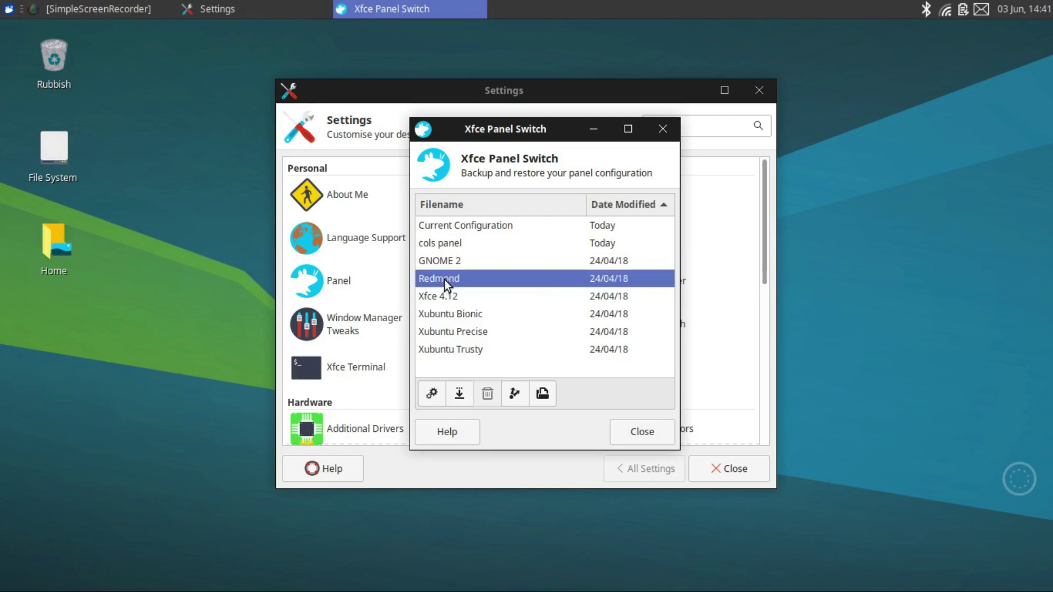
{"action": "left_click", "coordinate": [426, 399]}
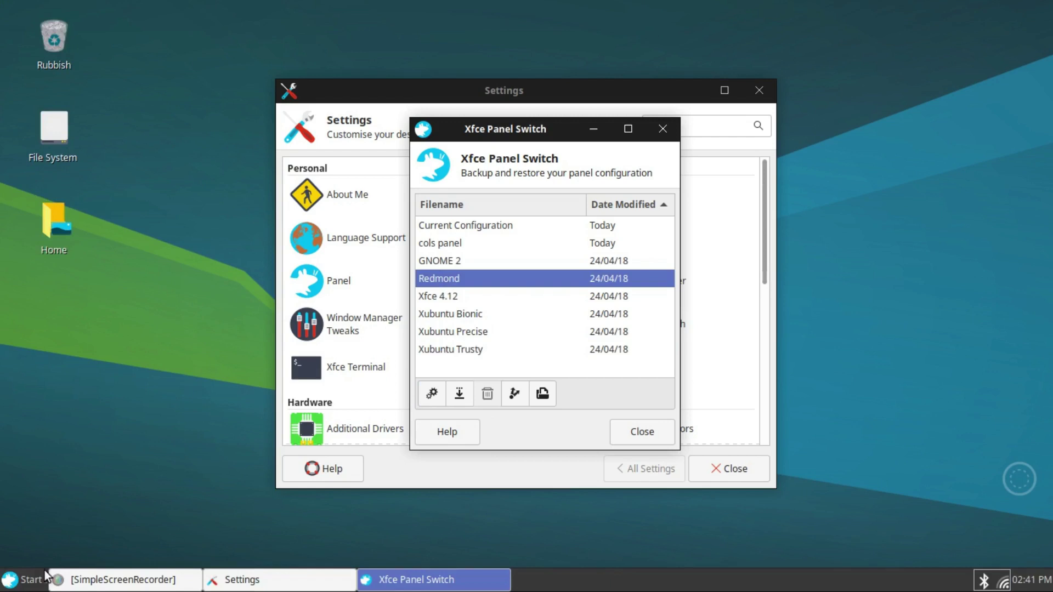
{"action": "left_click", "coordinate": [17, 582]}
{"action": "left_click", "coordinate": [16, 584]}
Apply the saved "cols panel" configuration, and close Xfce Panel Switch and Settings.
{"action": "left_click", "coordinate": [440, 245]}
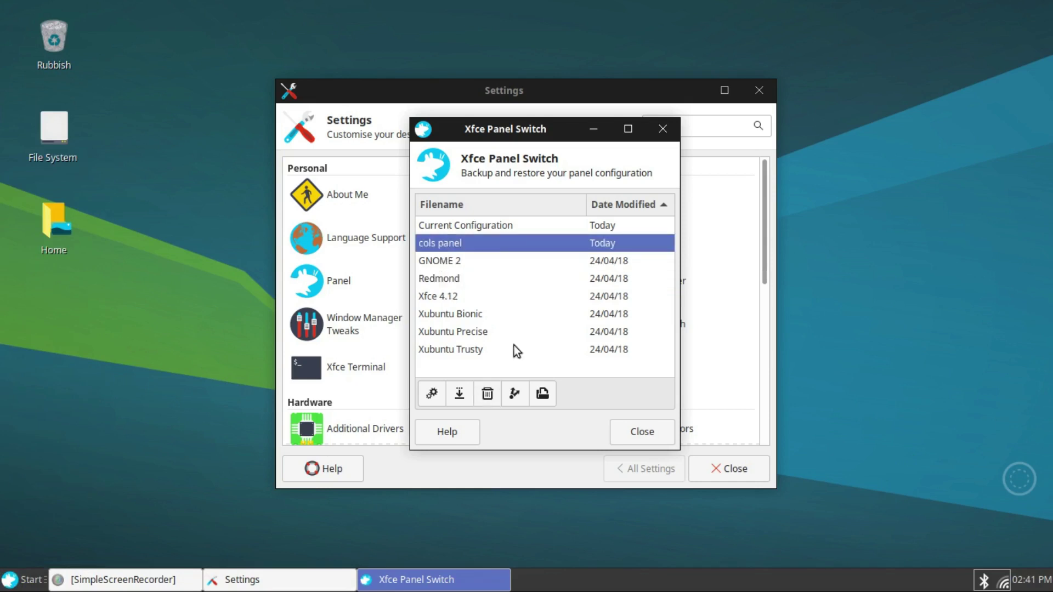
{"action": "left_click", "coordinate": [431, 393]}
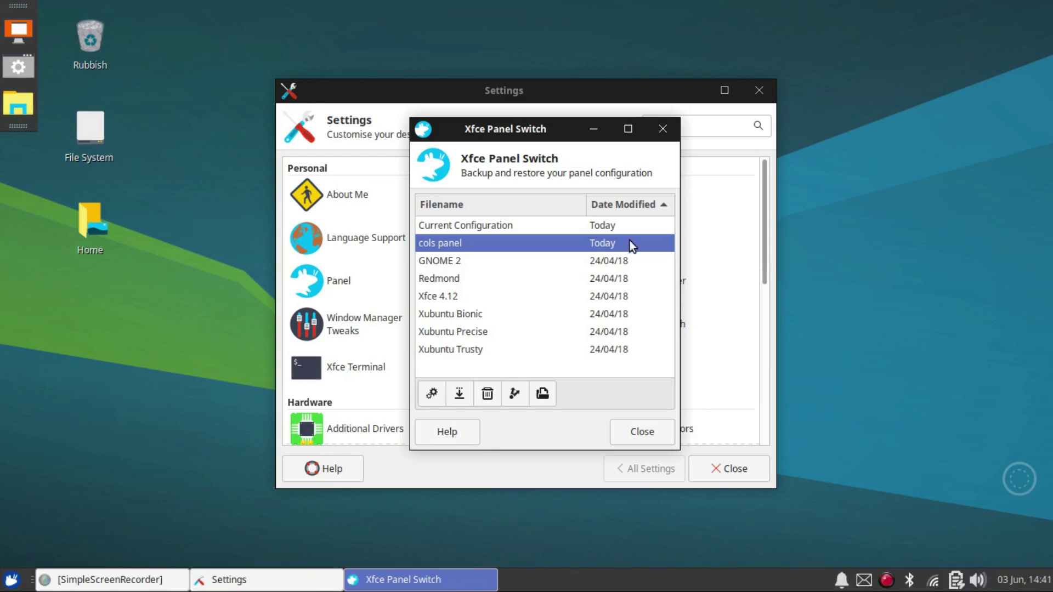
{"action": "left_click", "coordinate": [643, 432]}
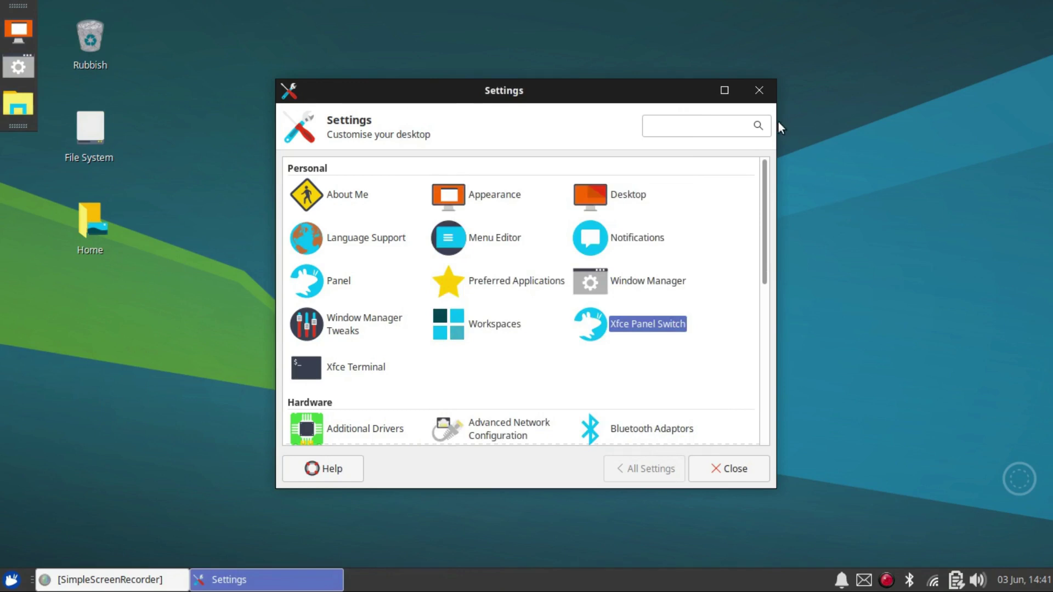
{"action": "left_click", "coordinate": [766, 88]}
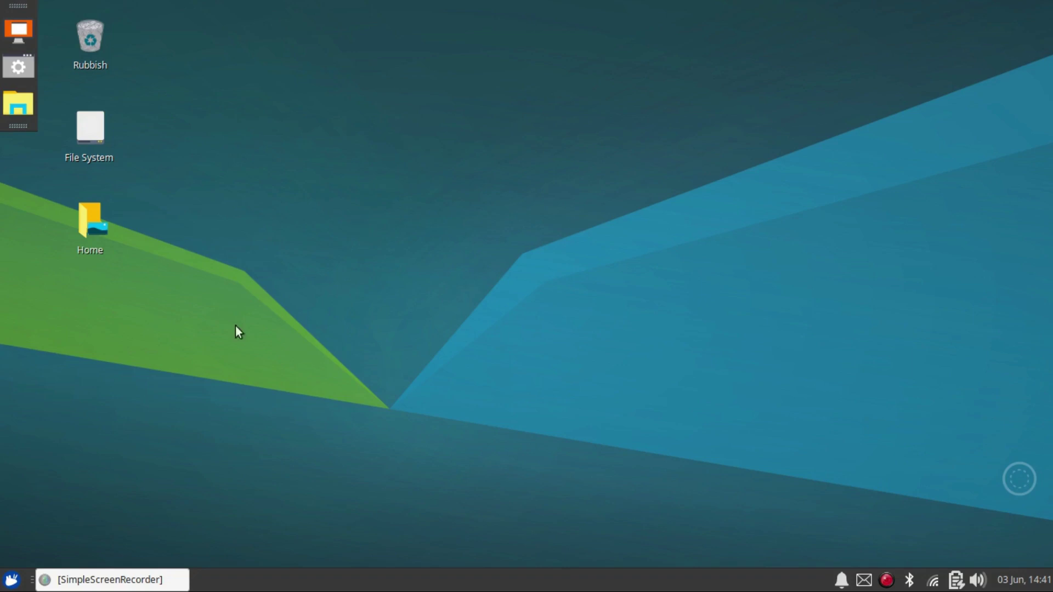
Review the Office applications in the Whisker Menu and close the menu.
{"action": "left_click", "coordinate": [11, 580]}
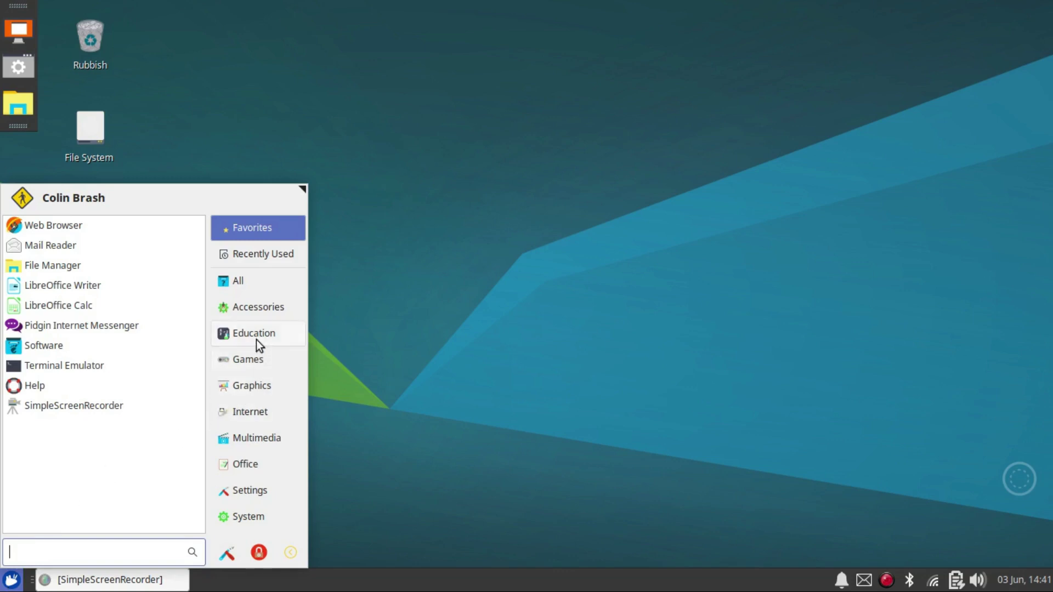
{"action": "left_click", "coordinate": [254, 465]}
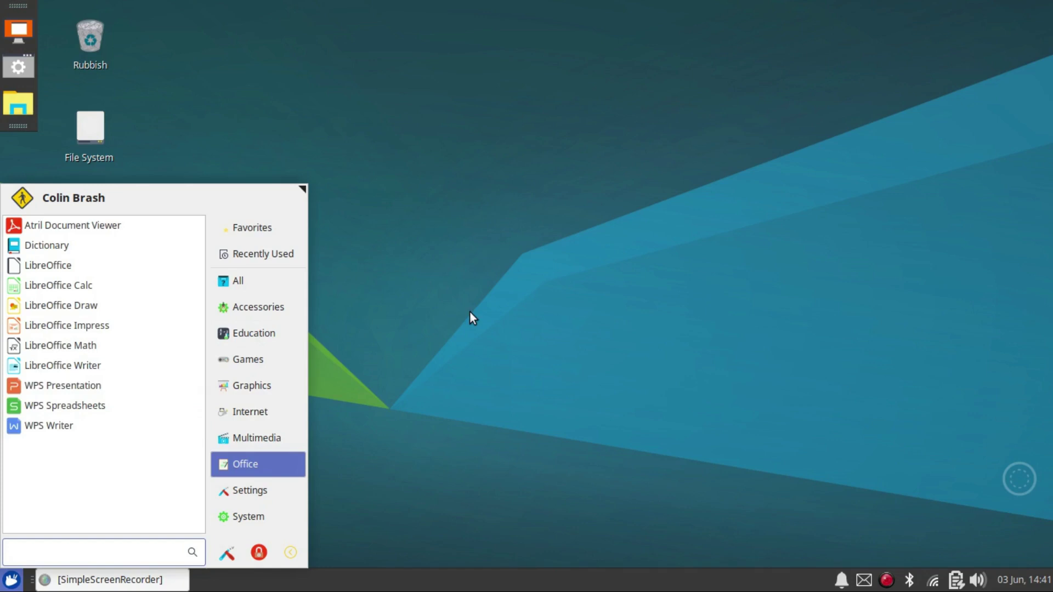
{"action": "left_click", "coordinate": [11, 584]}
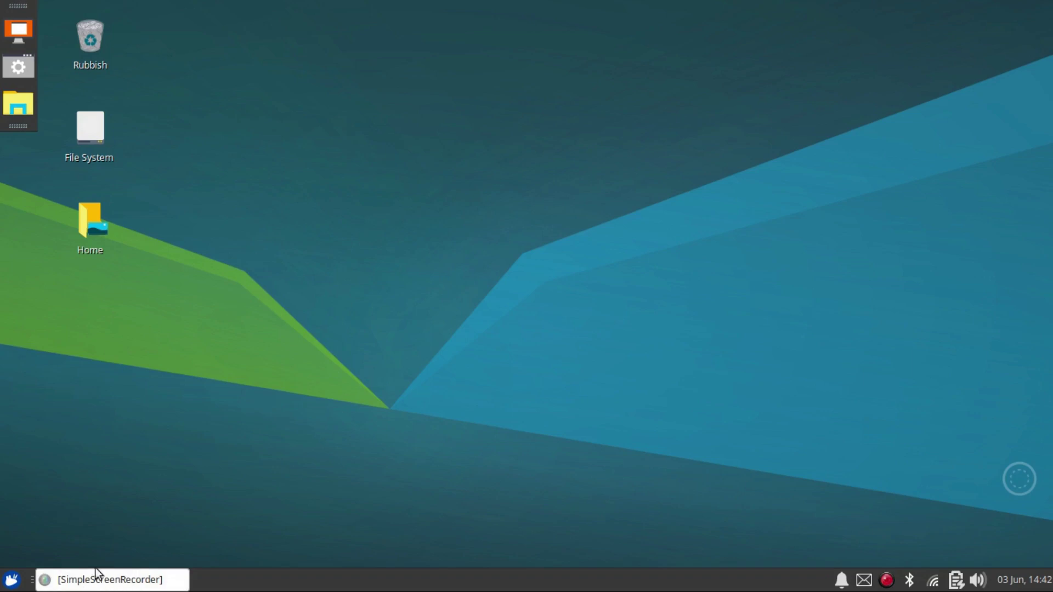
Set the desktop's appearance style to Greybird, close the Appearance settings and check how the Whisker Menu looks.
{"action": "left_click", "coordinate": [11, 580]}
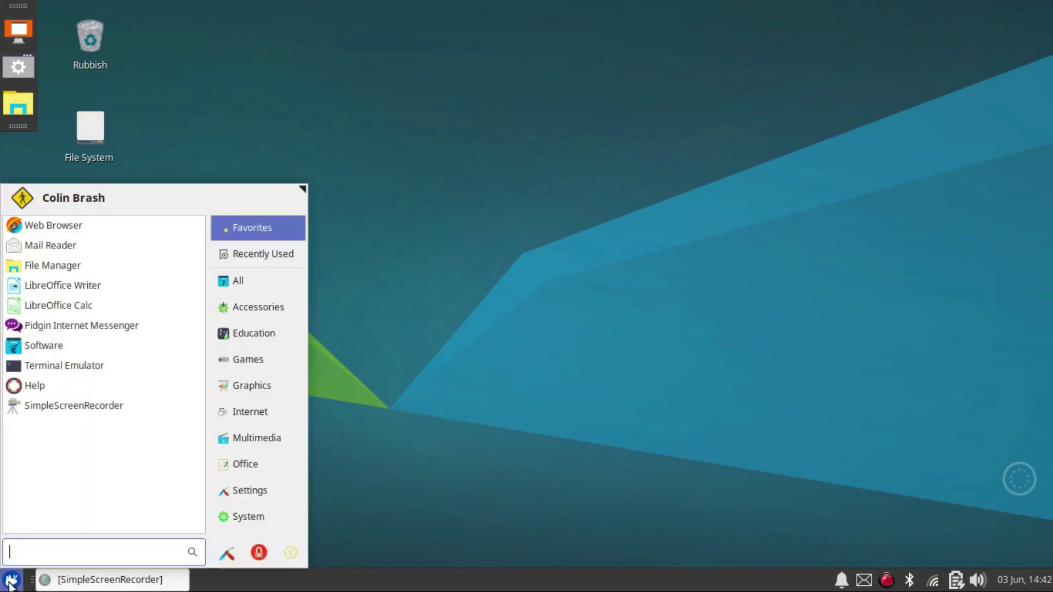
{"action": "left_click", "coordinate": [11, 582]}
{"action": "left_click", "coordinate": [27, 29]}
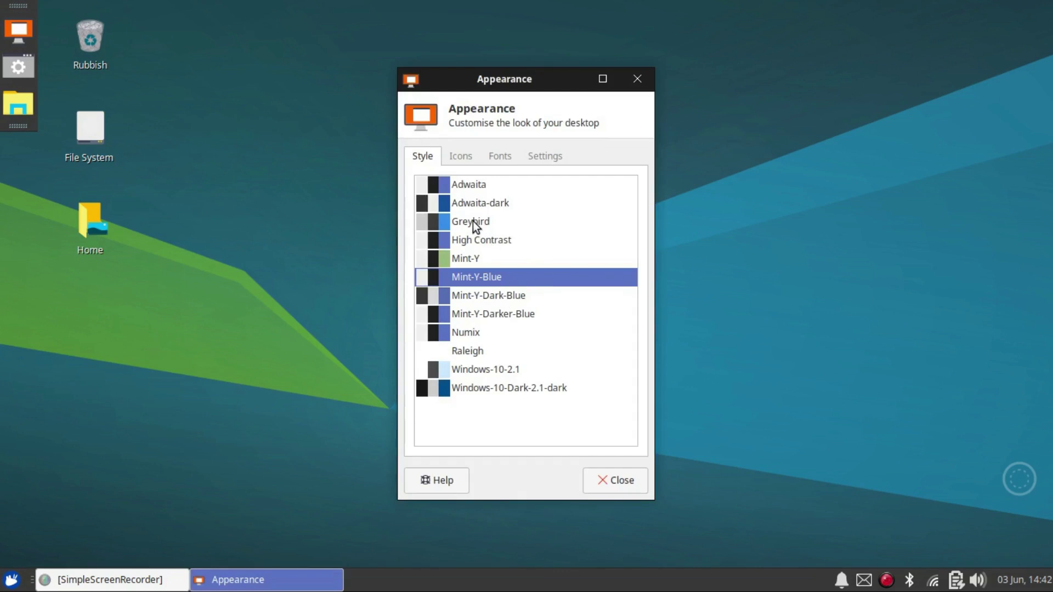
{"action": "key", "text": "Up"}
{"action": "key", "text": "Up"}
{"action": "key", "text": "Up"}
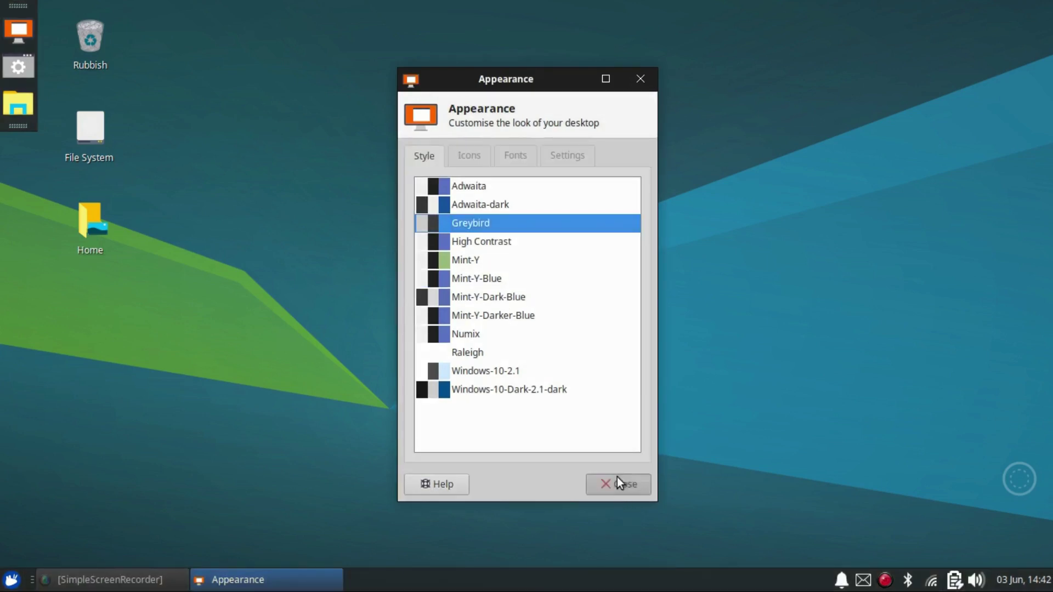
{"action": "left_click", "coordinate": [617, 482]}
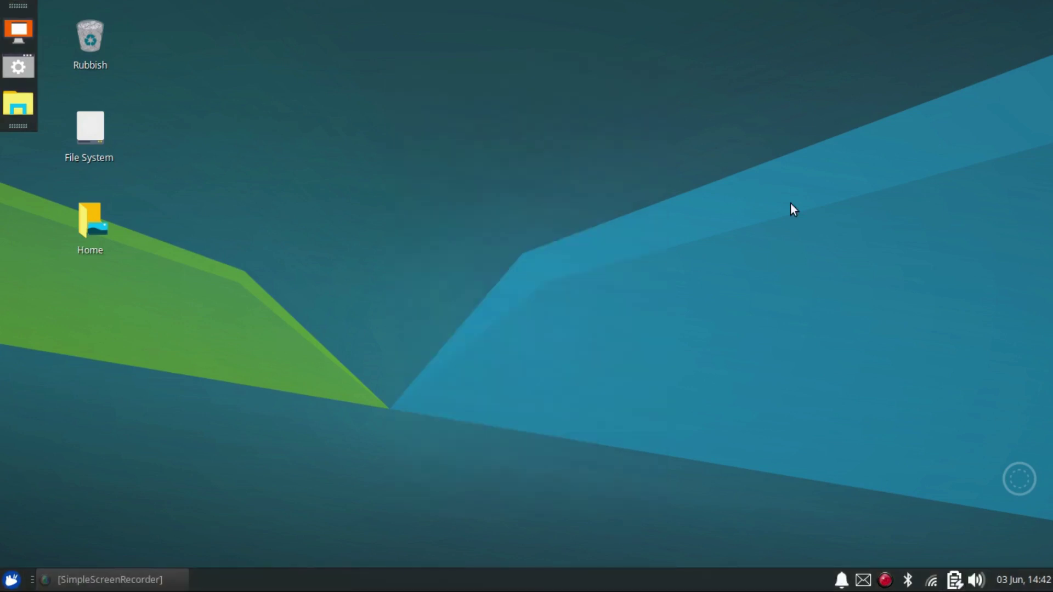
{"action": "left_click", "coordinate": [12, 580]}
{"action": "left_click", "coordinate": [20, 576]}
Open the Home folder from the desktop, turn off the display of hidden files, and close the file manager.
{"action": "double_click", "coordinate": [94, 209]}
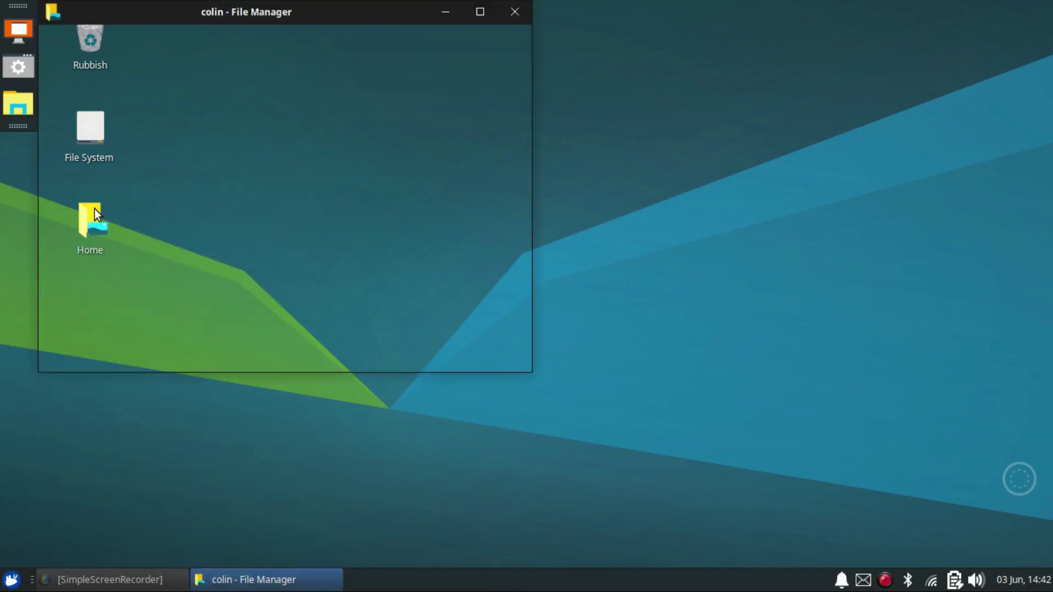
{"action": "left_click_drag", "start_coordinate": [331, 21], "coordinate": [637, 88]}
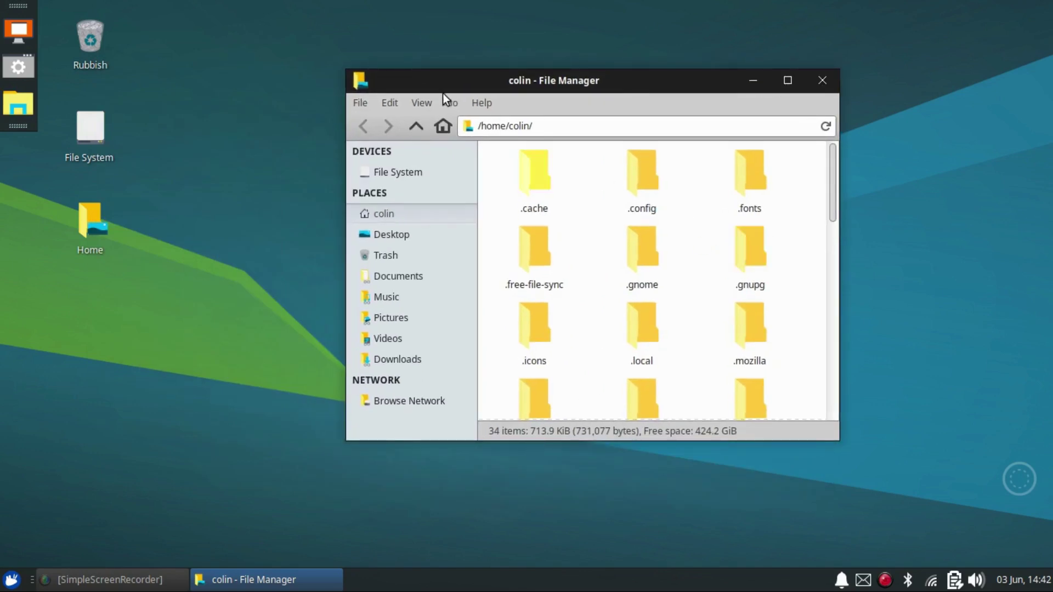
{"action": "left_click", "coordinate": [420, 106]}
{"action": "left_click", "coordinate": [445, 221]}
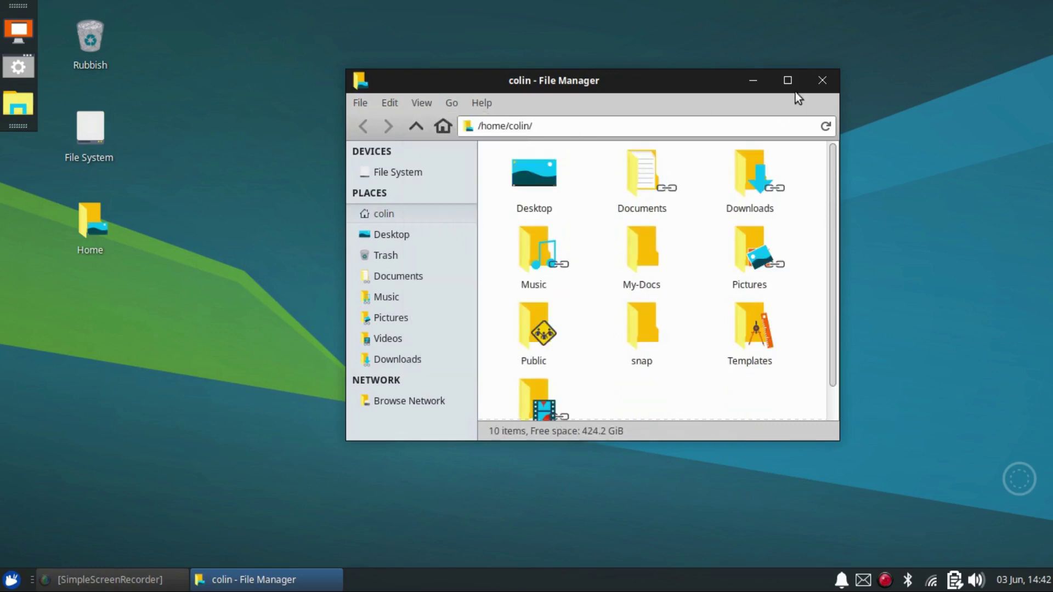
{"action": "left_click", "coordinate": [819, 82]}
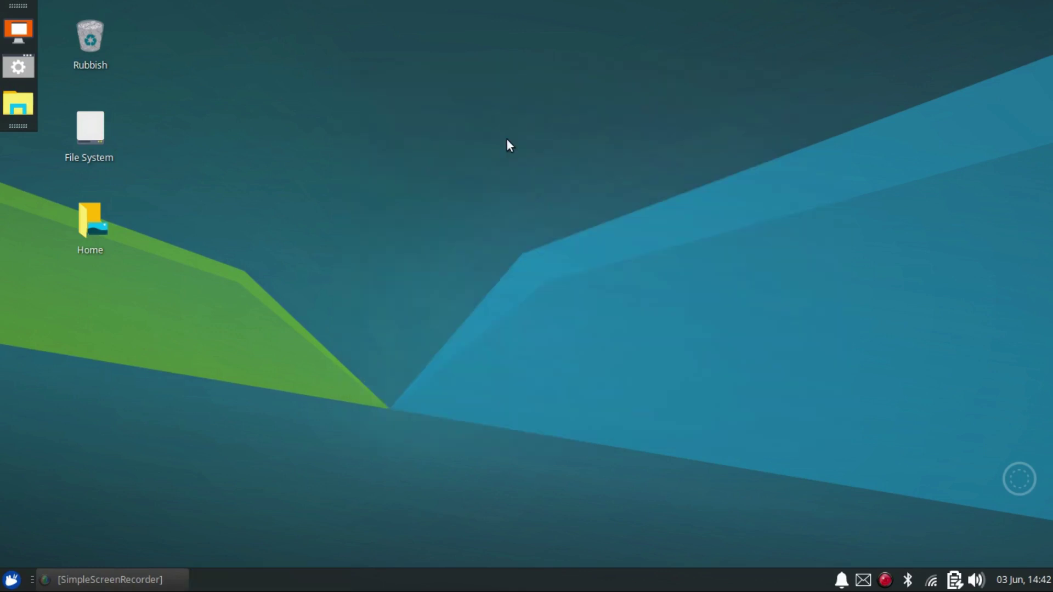